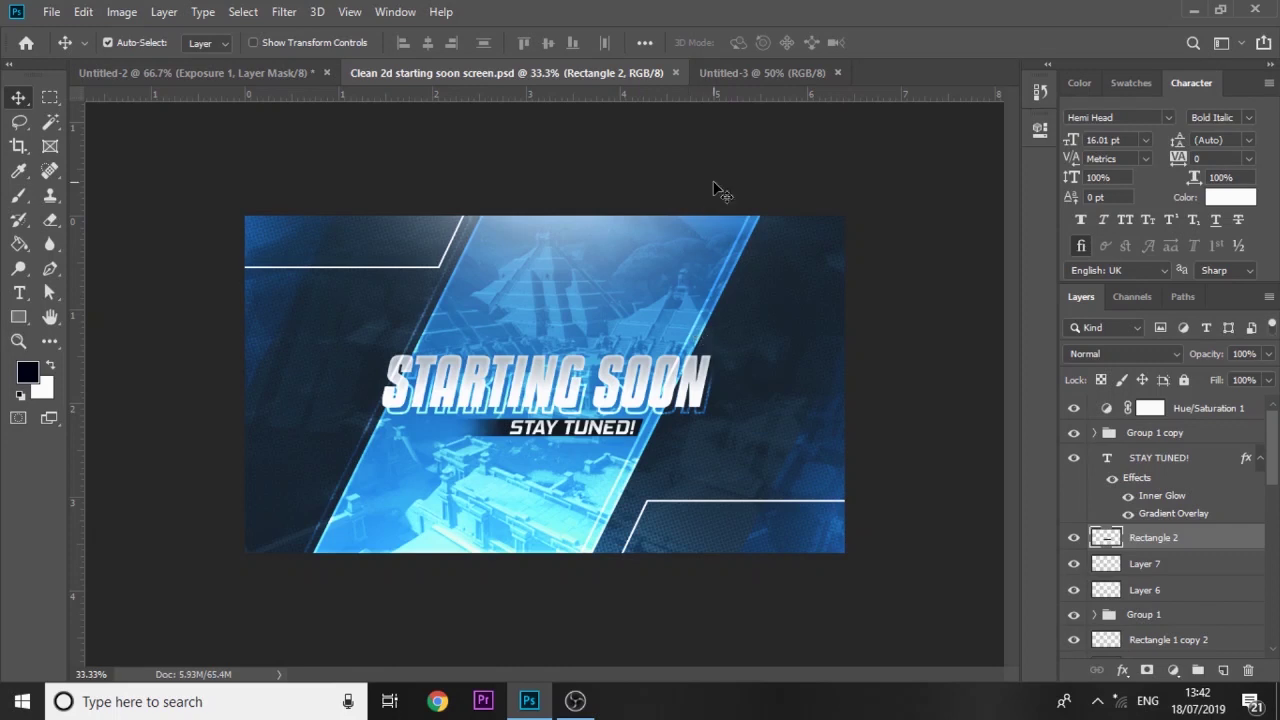
Step: Fill the Untitled-3 background with the dark navy colour #000314
click(732, 73)
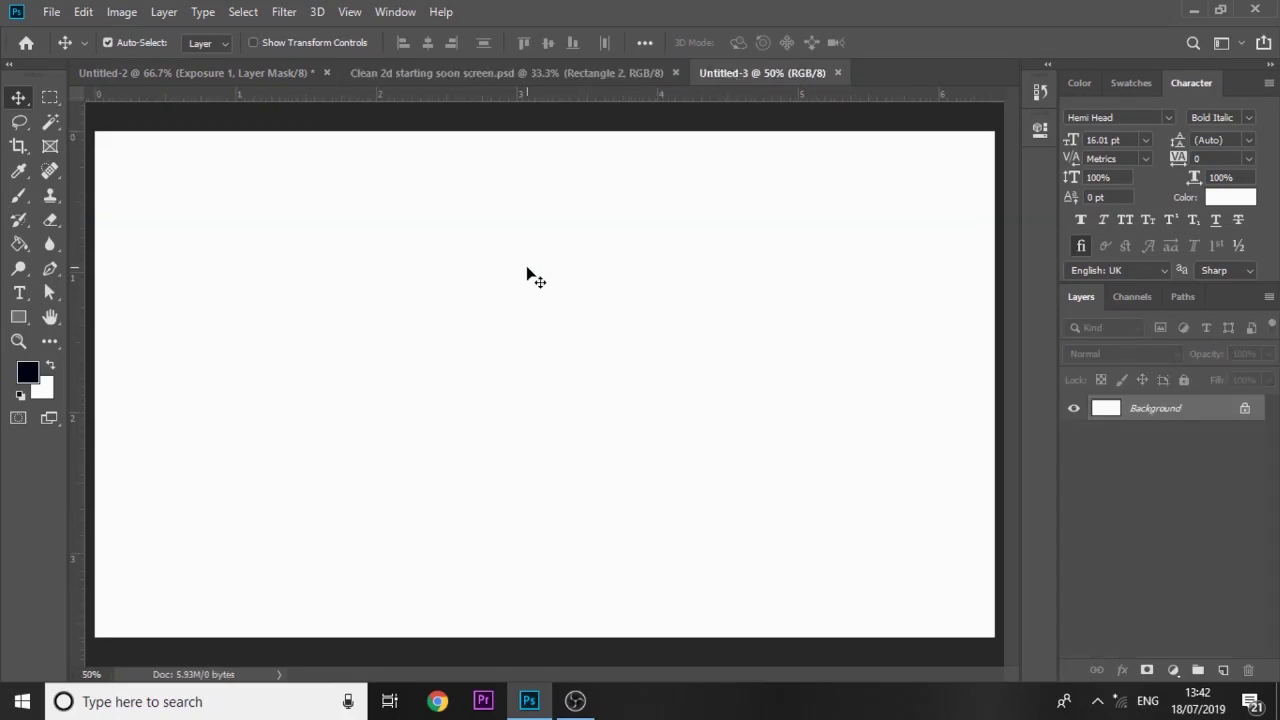
click(27, 372)
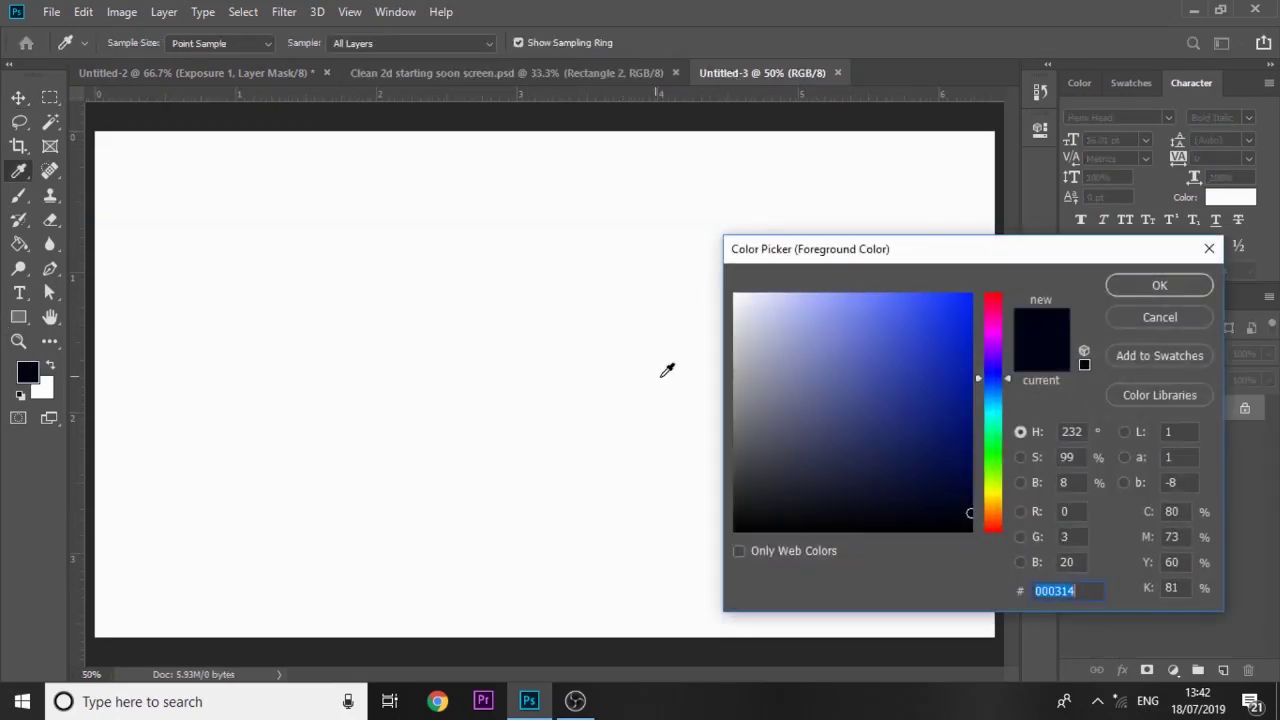
click(1151, 278)
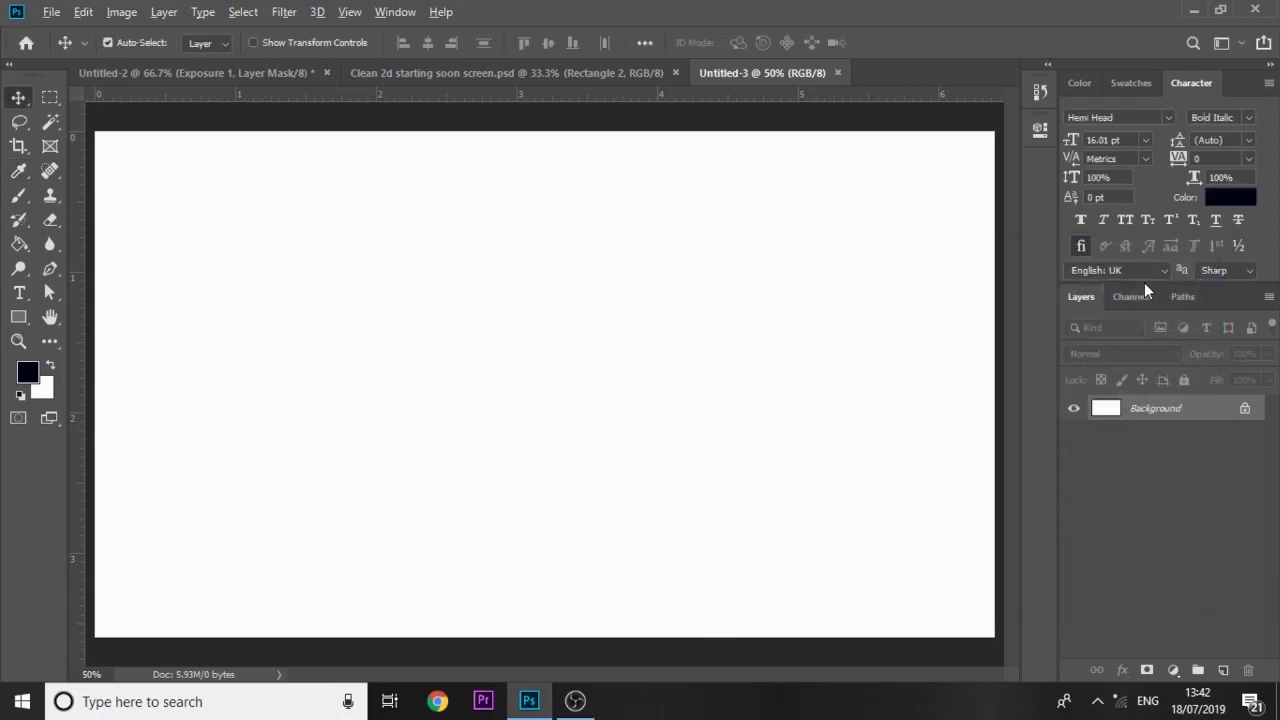
key(alt+BackSpace)
key(ctrl+minus)
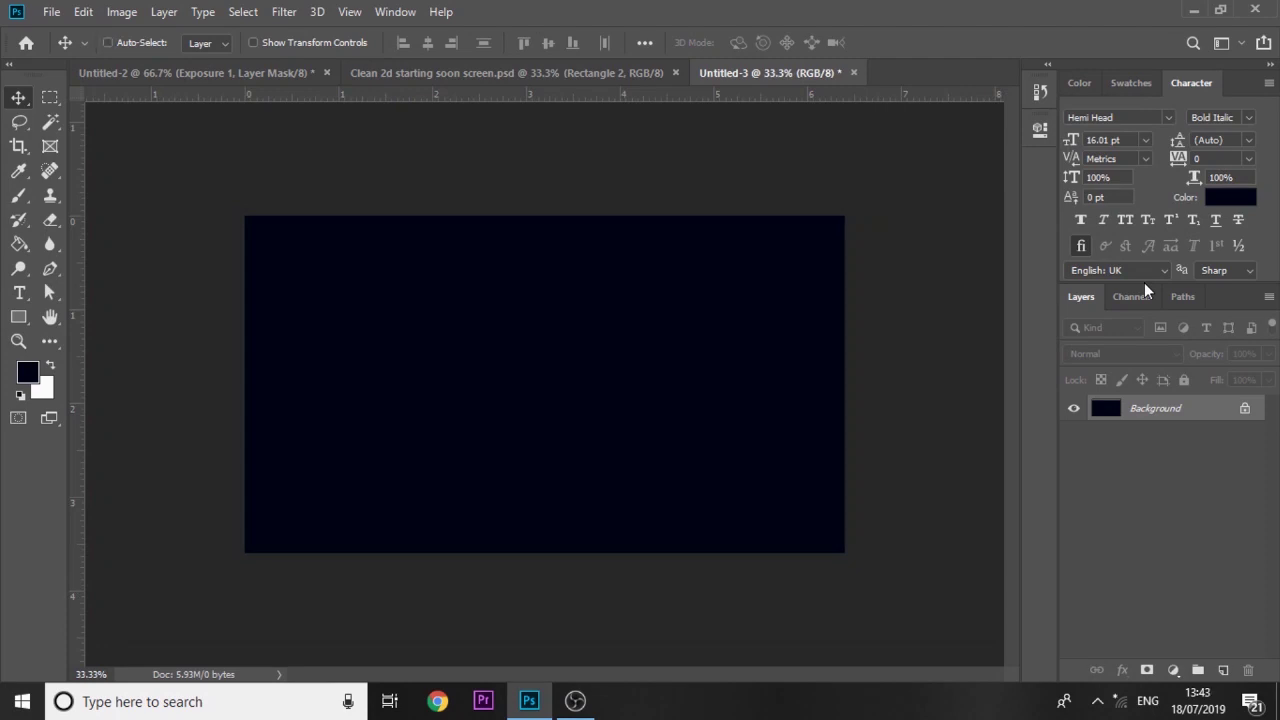
Step: Paste the temple village image and scale it up to cover the whole canvas
key(ctrl+v)
key(ctrl+plus)
key(ctrl+minus)
key(ctrl+t)
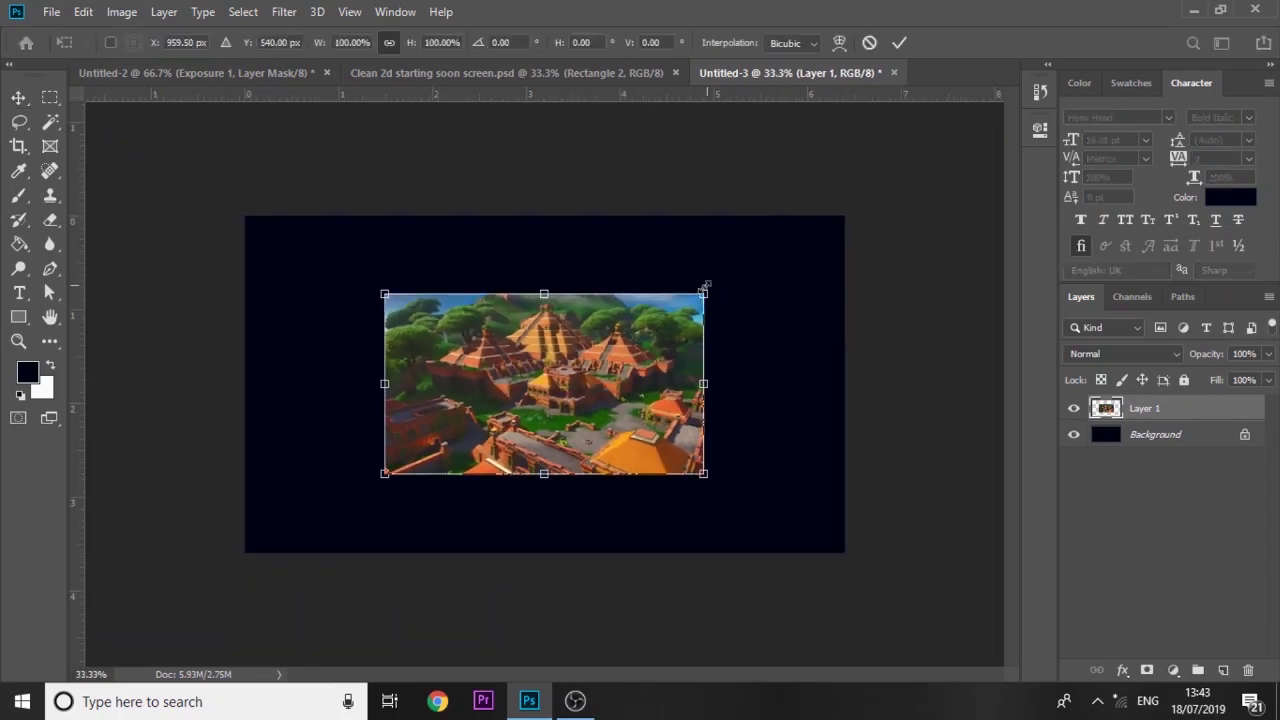
drag(697, 297, 845, 212)
key(Return)
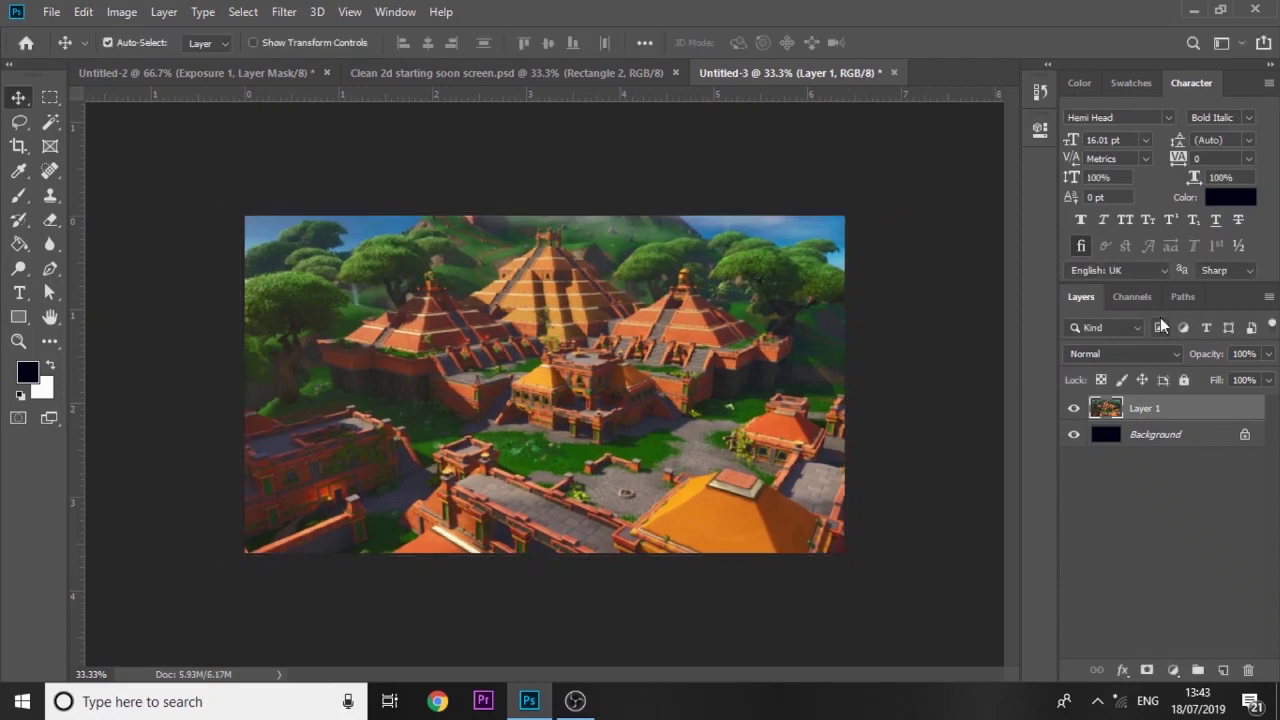
Step: Duplicate the temple layer, set the original Layer 1 to Luminosity, and hide the copy
key(ctrl+j)
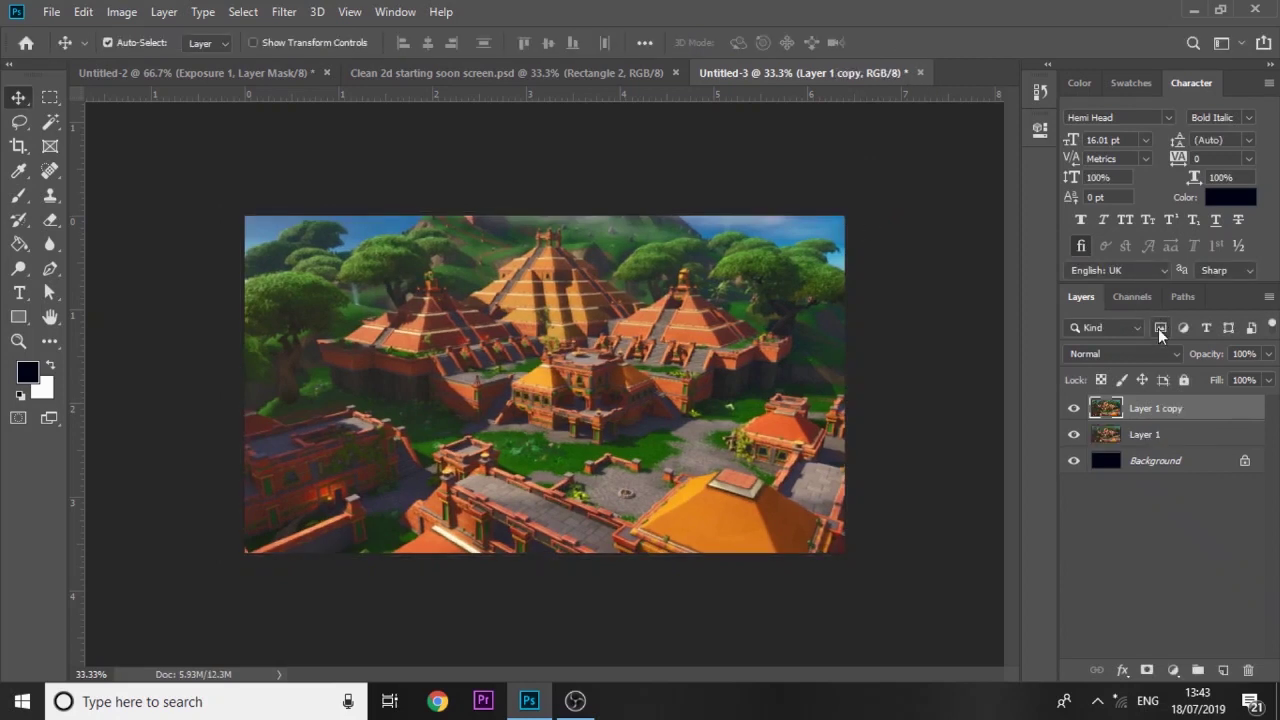
click(1145, 433)
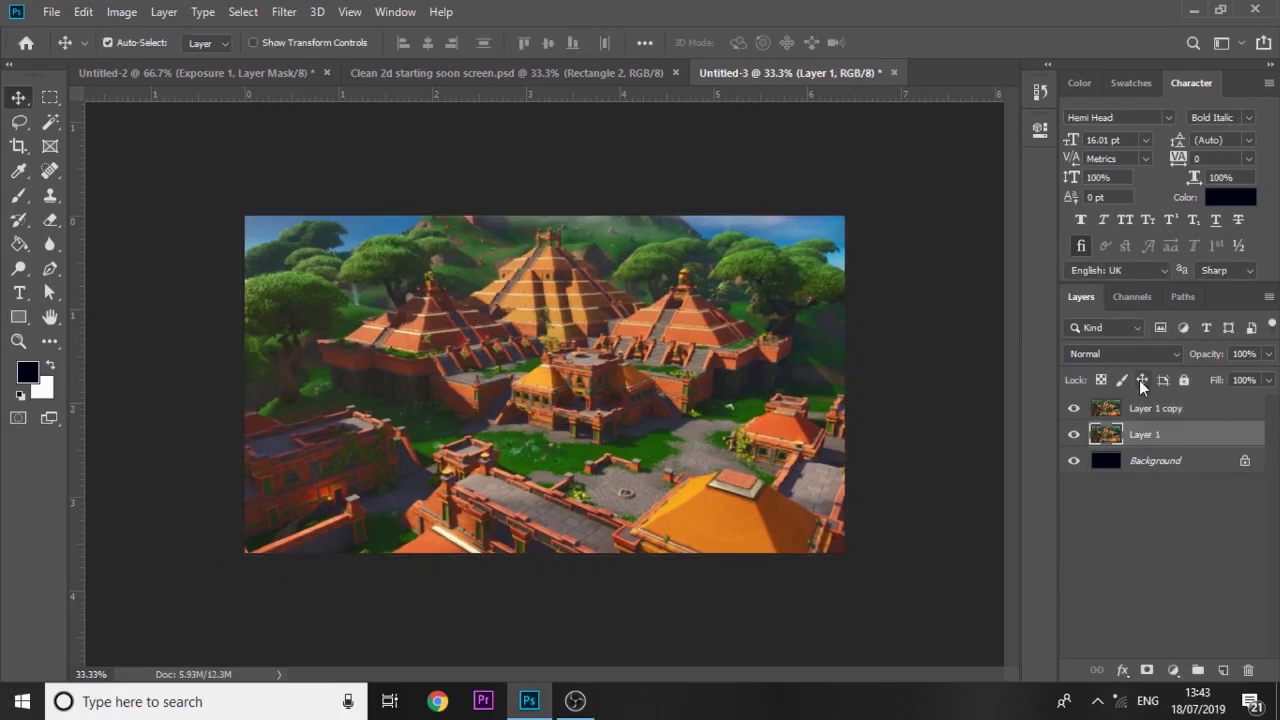
click(1135, 356)
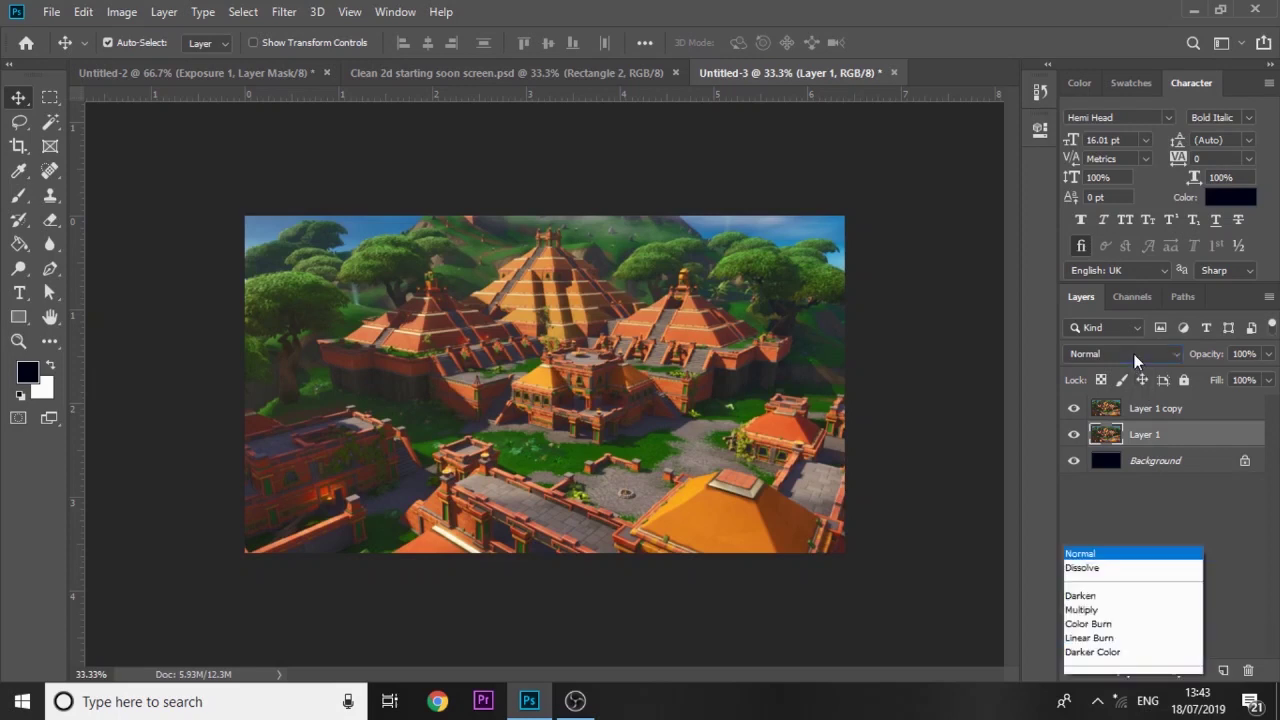
click(1110, 677)
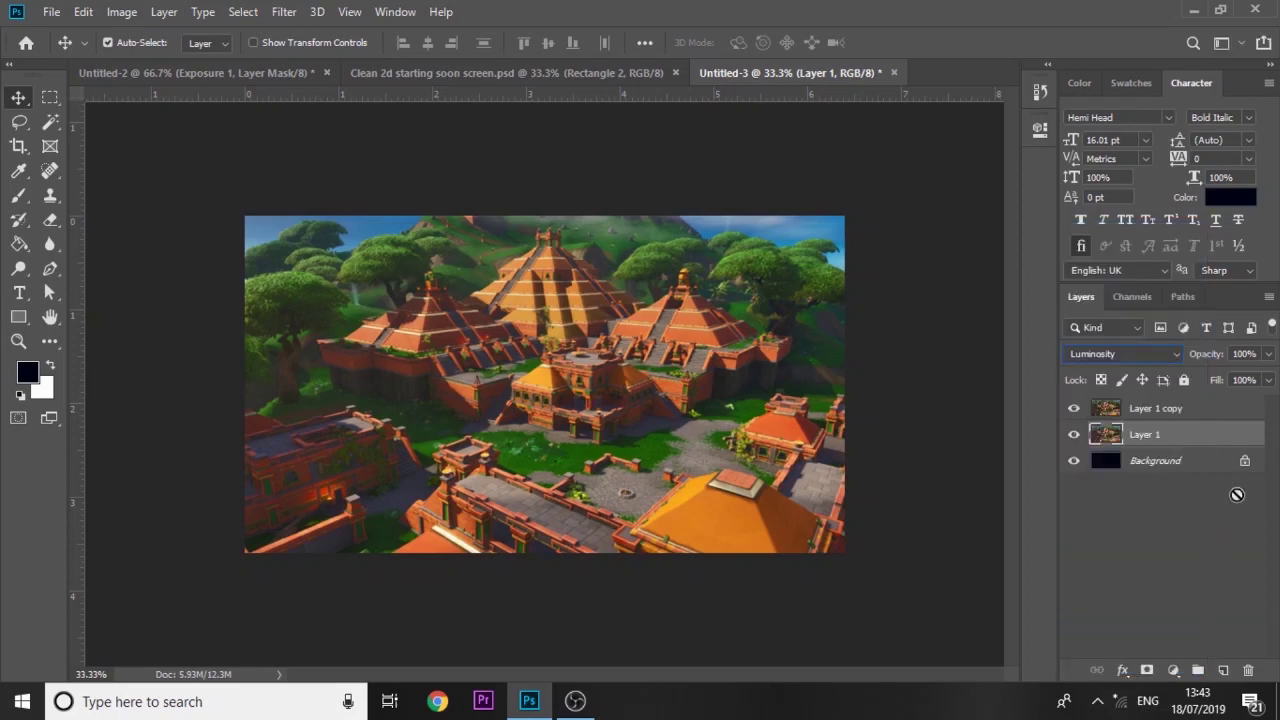
click(1073, 408)
Step: Lower Layer 1's opacity to 13%
click(1268, 356)
drag(1207, 377, 1192, 380)
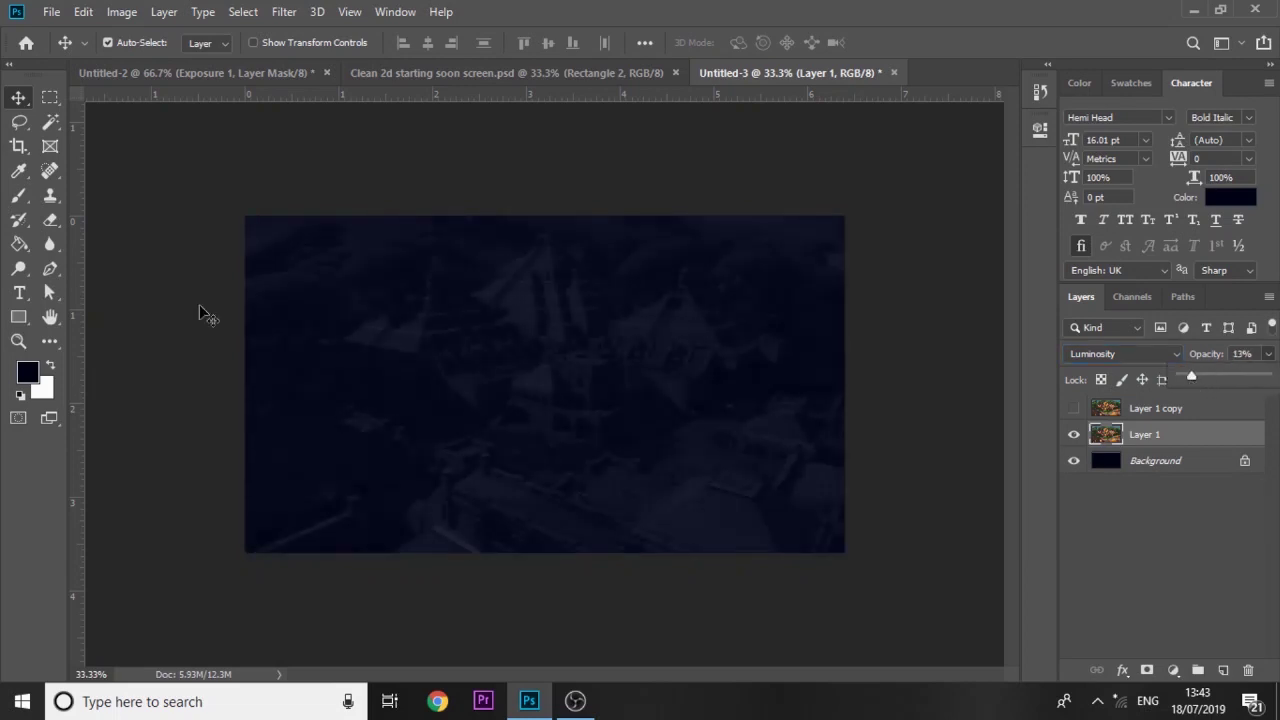
click(19, 317)
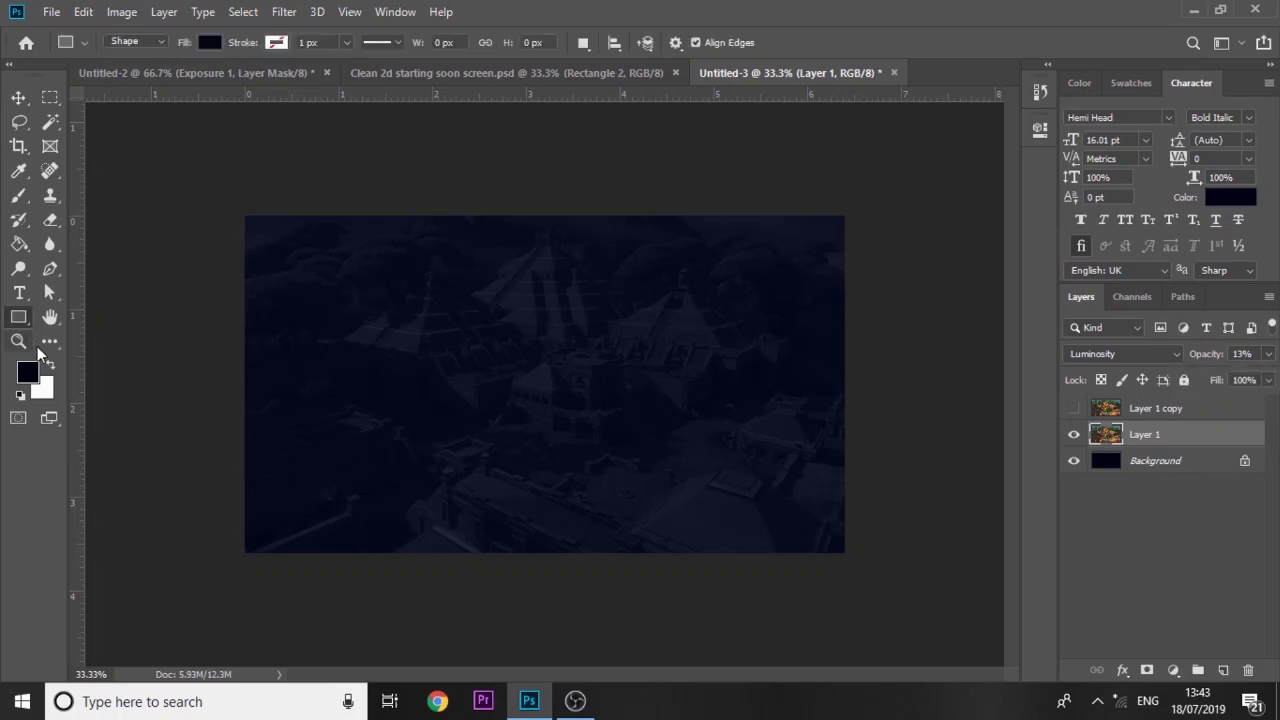
Step: Draw a tall #194bff blue rectangle over the canvas centre and rasterize it
click(49, 364)
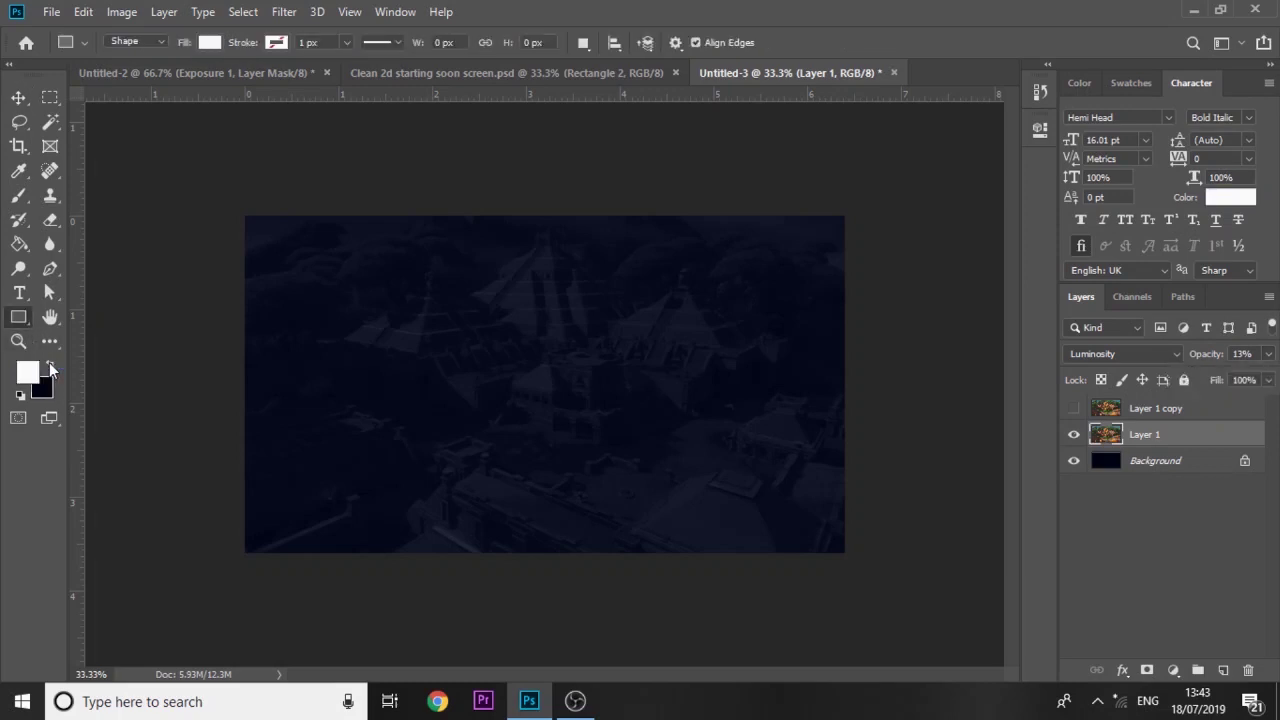
click(27, 371)
mouse_move(865, 379)
mouse_down()
mouse_move(929, 297)
mouse_move(949, 294)
mouse_up()
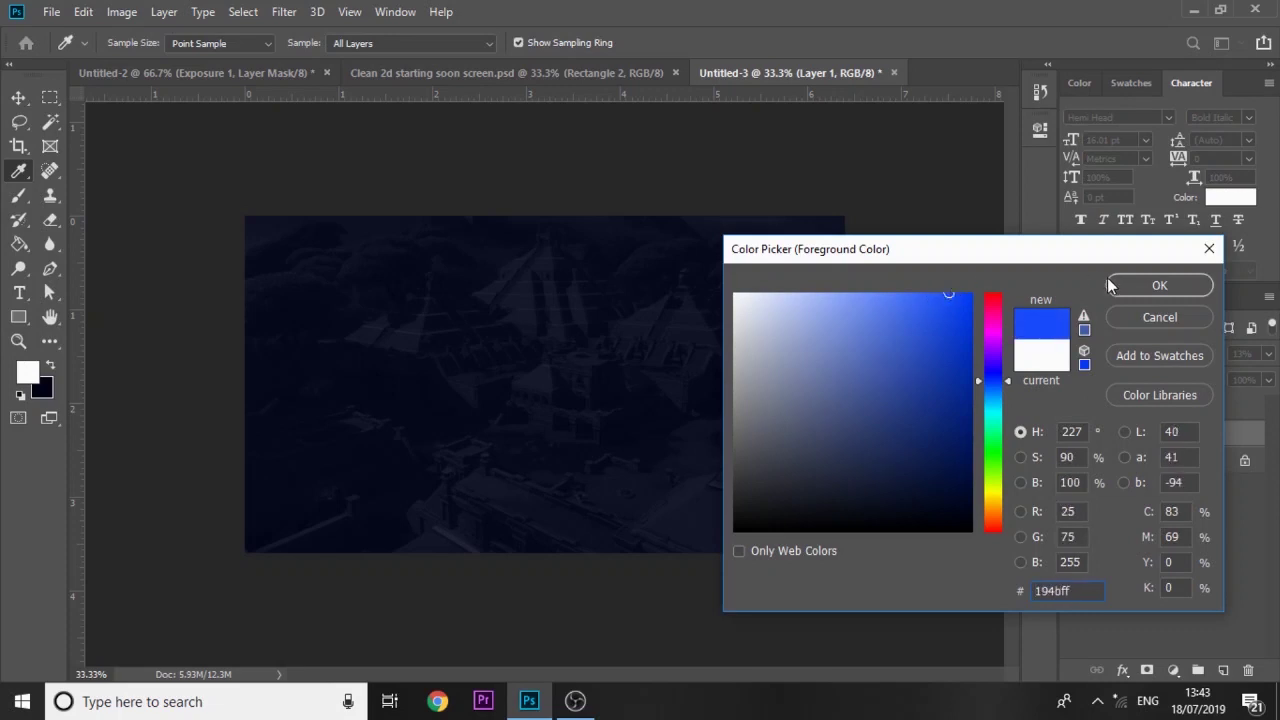
click(1150, 286)
key(u)
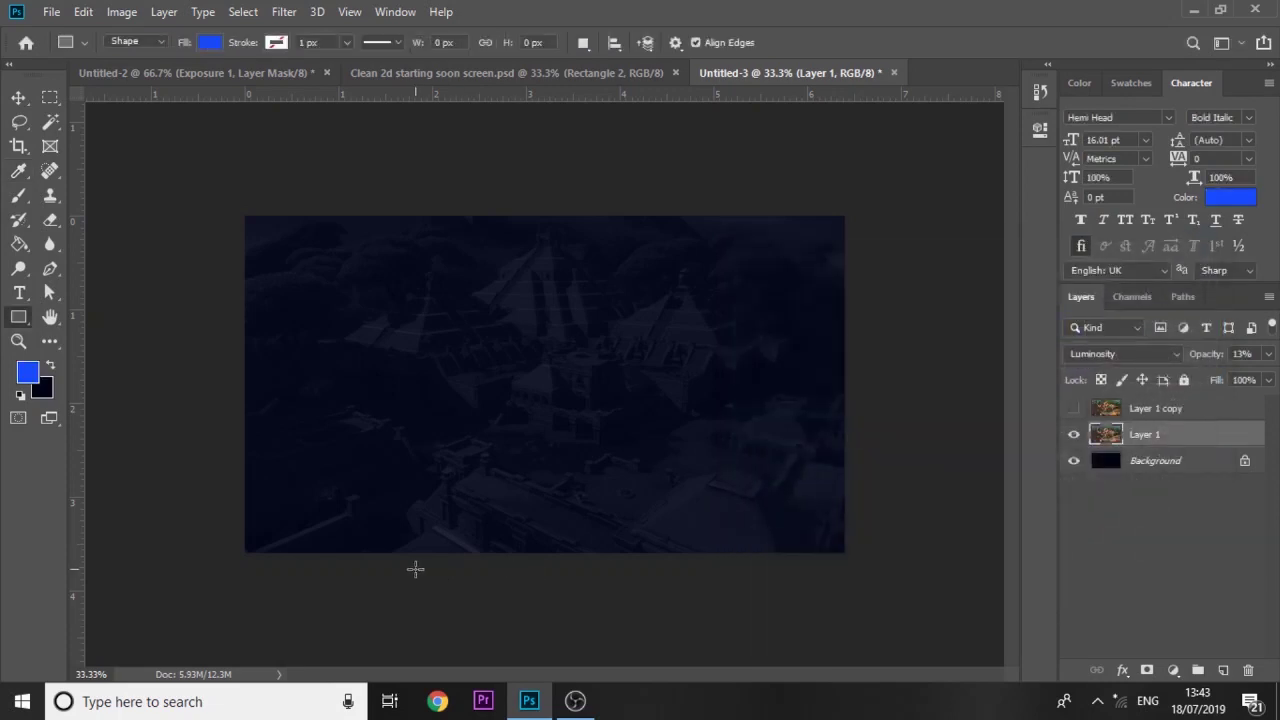
drag(416, 569, 651, 180)
click(986, 122)
right_click(1158, 434)
click(1012, 288)
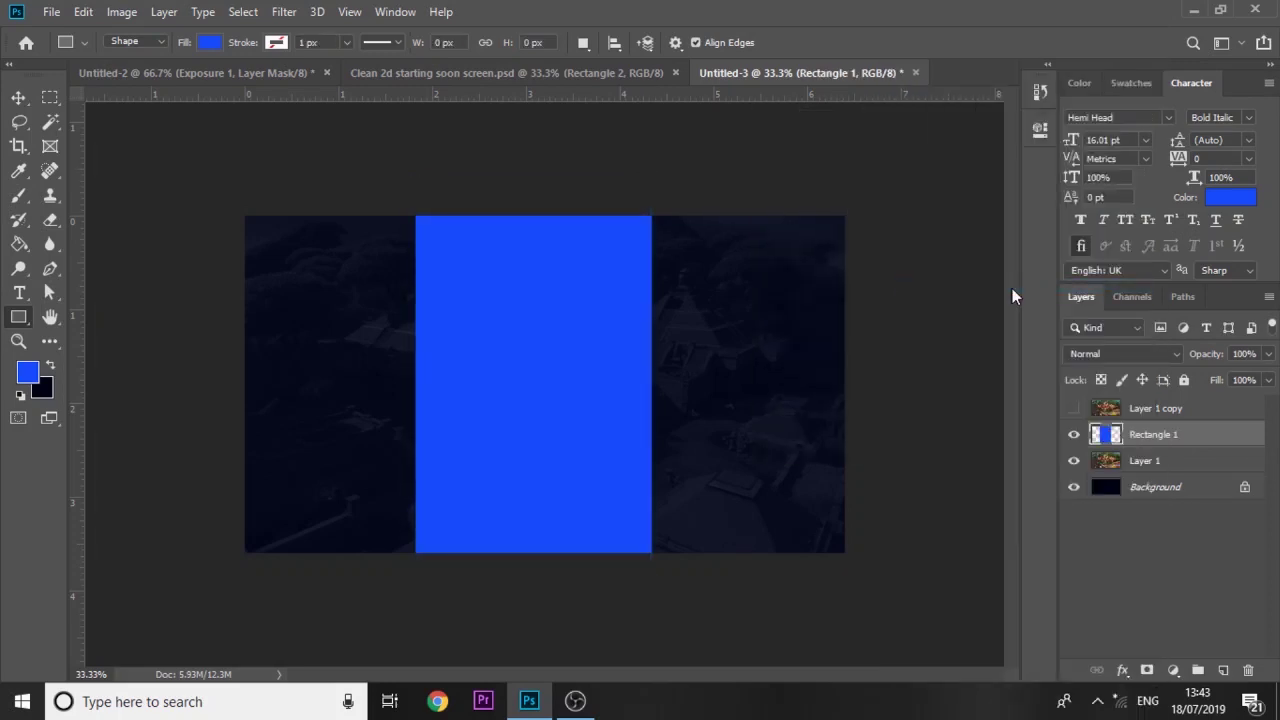
Step: Centre the blue rectangle and skew it into a slanted parallelogram stripe
key(ctrl+t)
drag(610, 346, 619, 348)
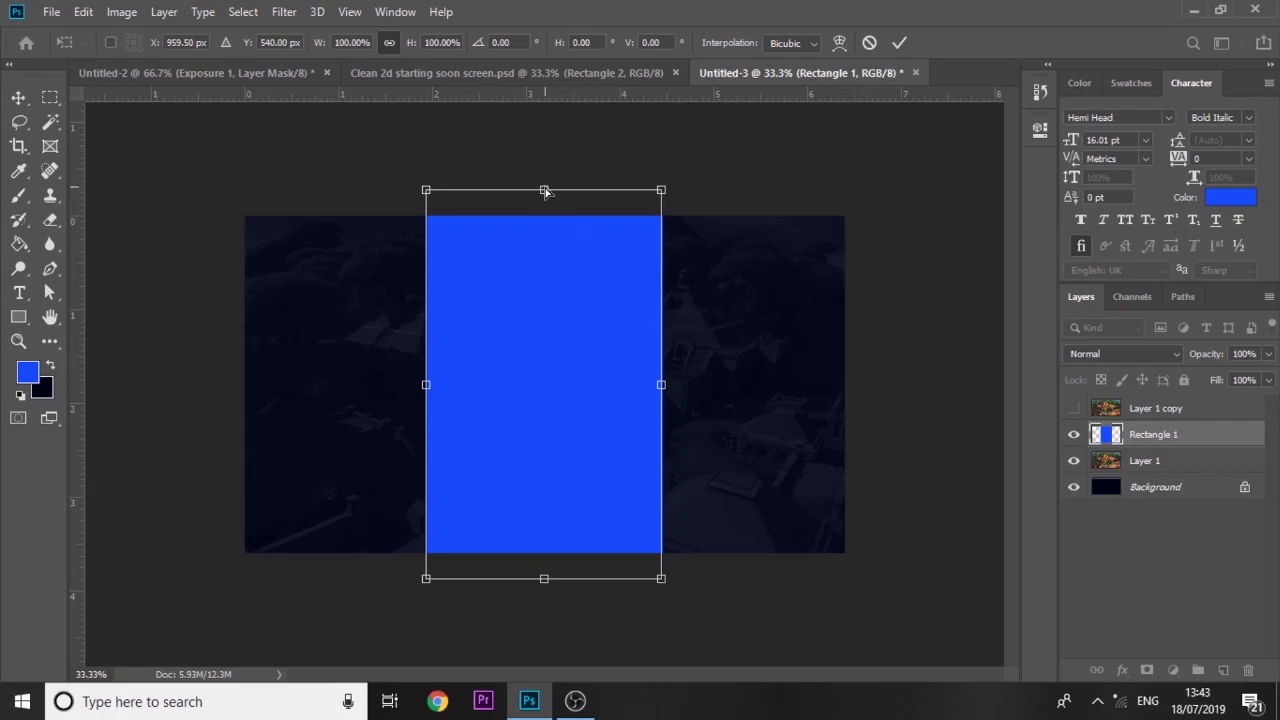
drag(545, 190, 613, 192)
key(Return)
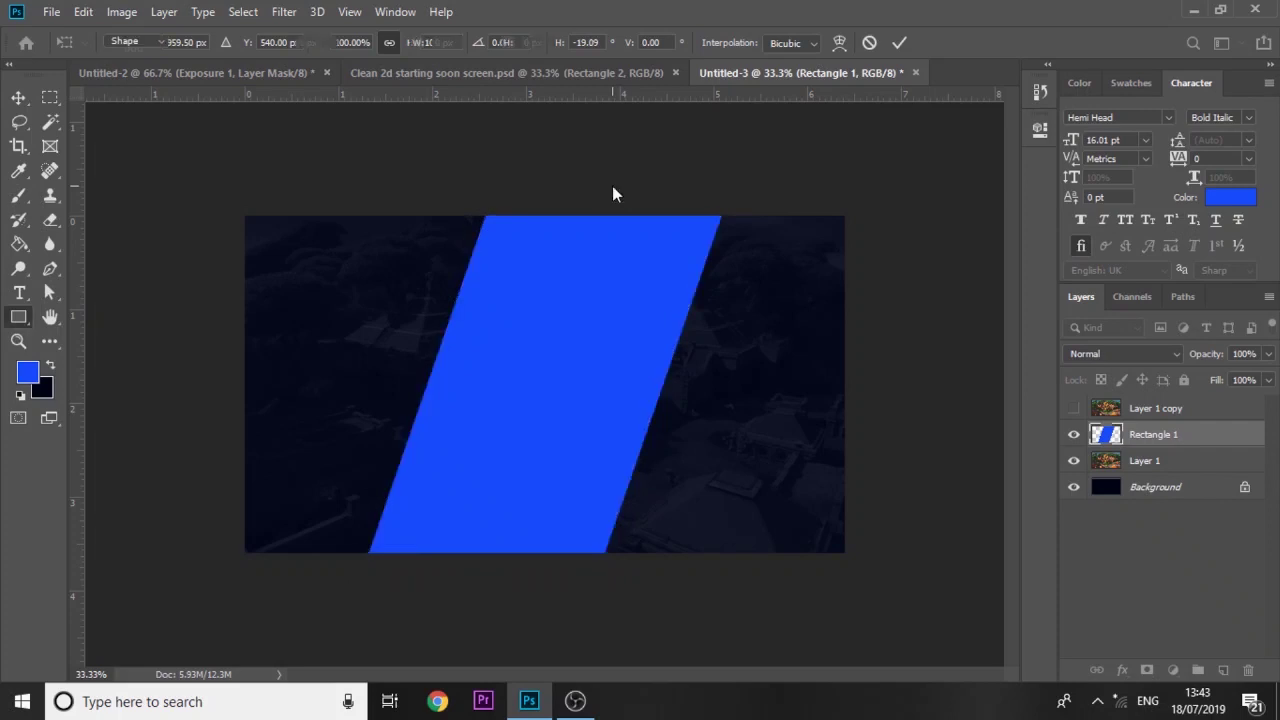
Step: Show Layer 1 copy and desaturate it to greyscale with Saturation -100
click(1075, 409)
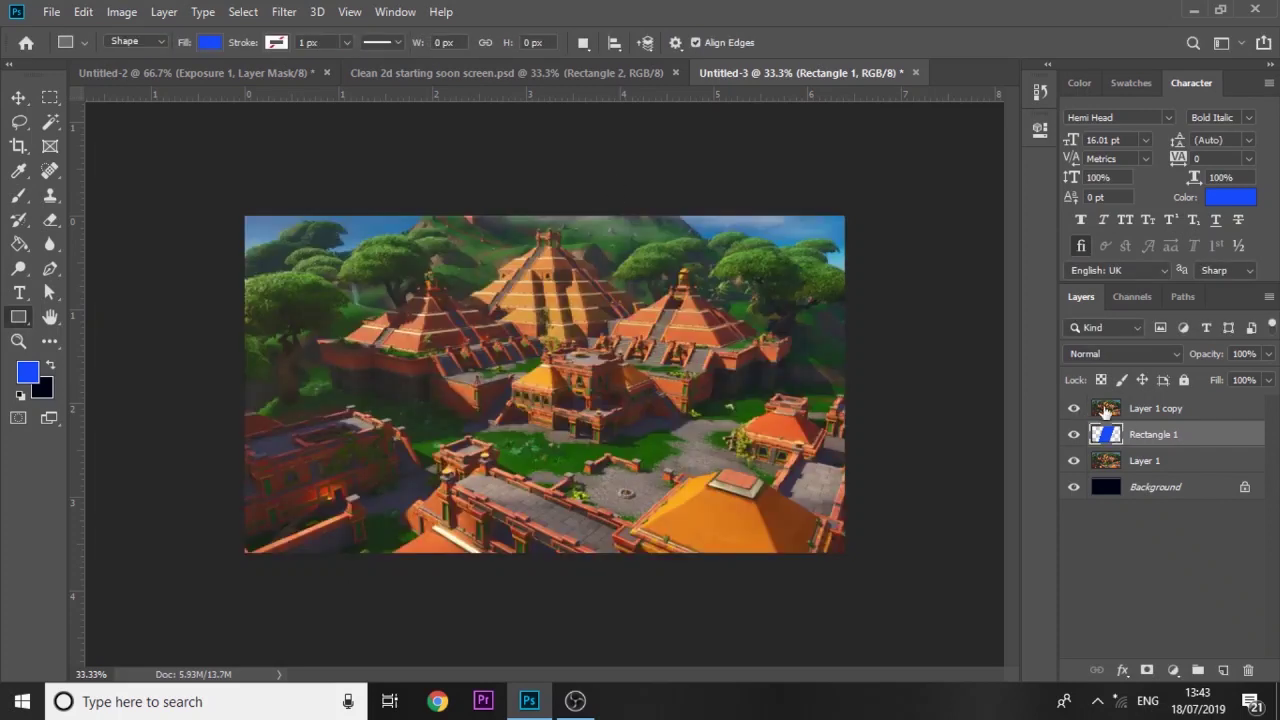
click(1113, 410)
key(ctrl+u)
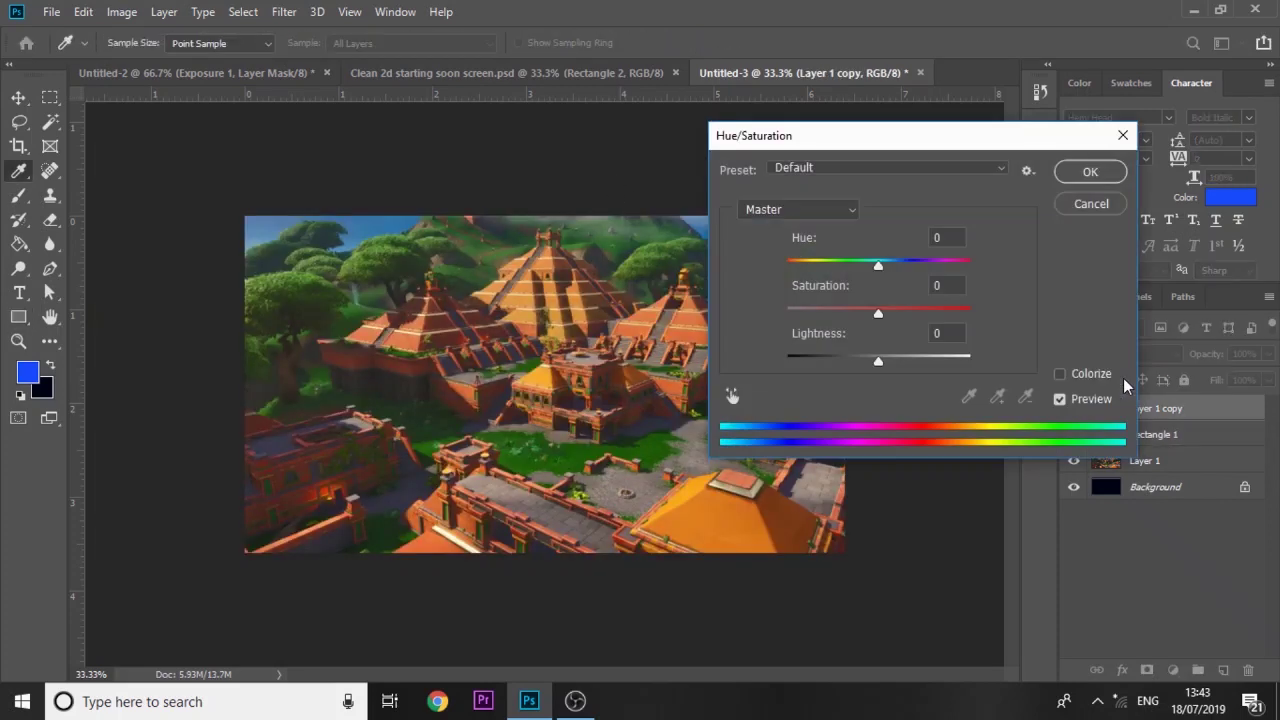
drag(877, 314, 734, 323)
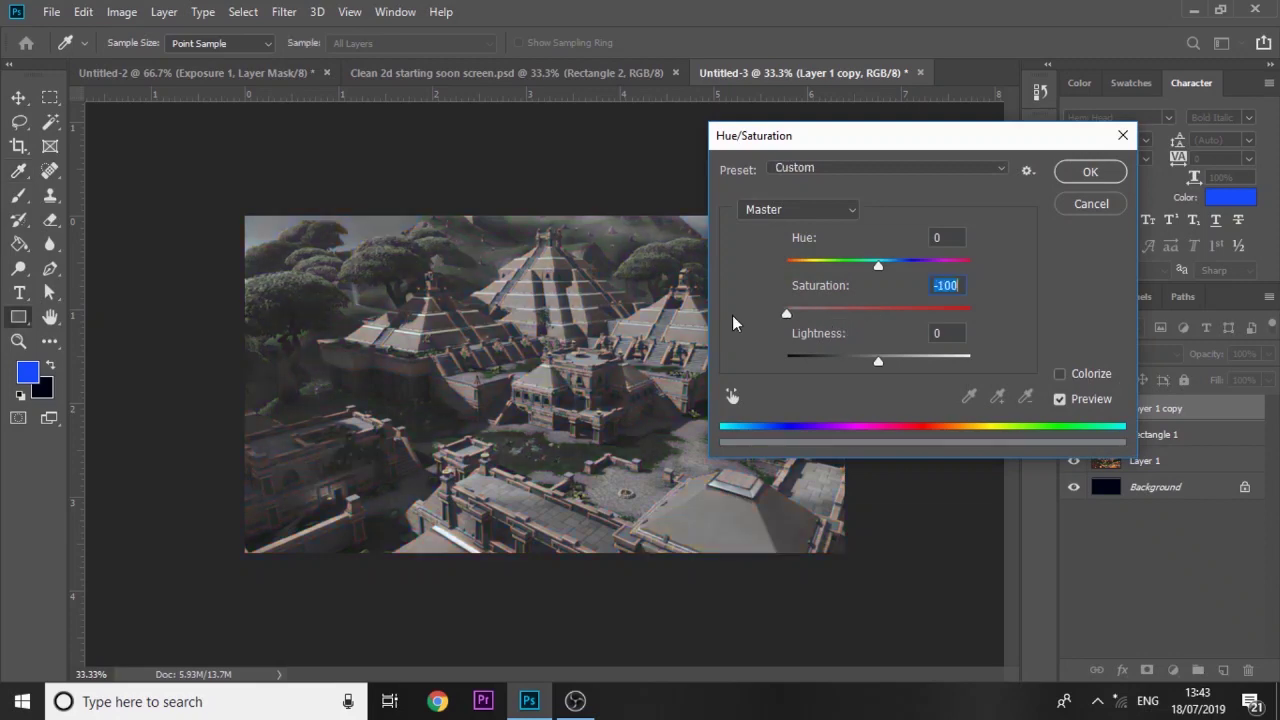
key(Return)
Step: Clip the grey temple image to the blue stripe and blend it in Overlay
right_click(1142, 410)
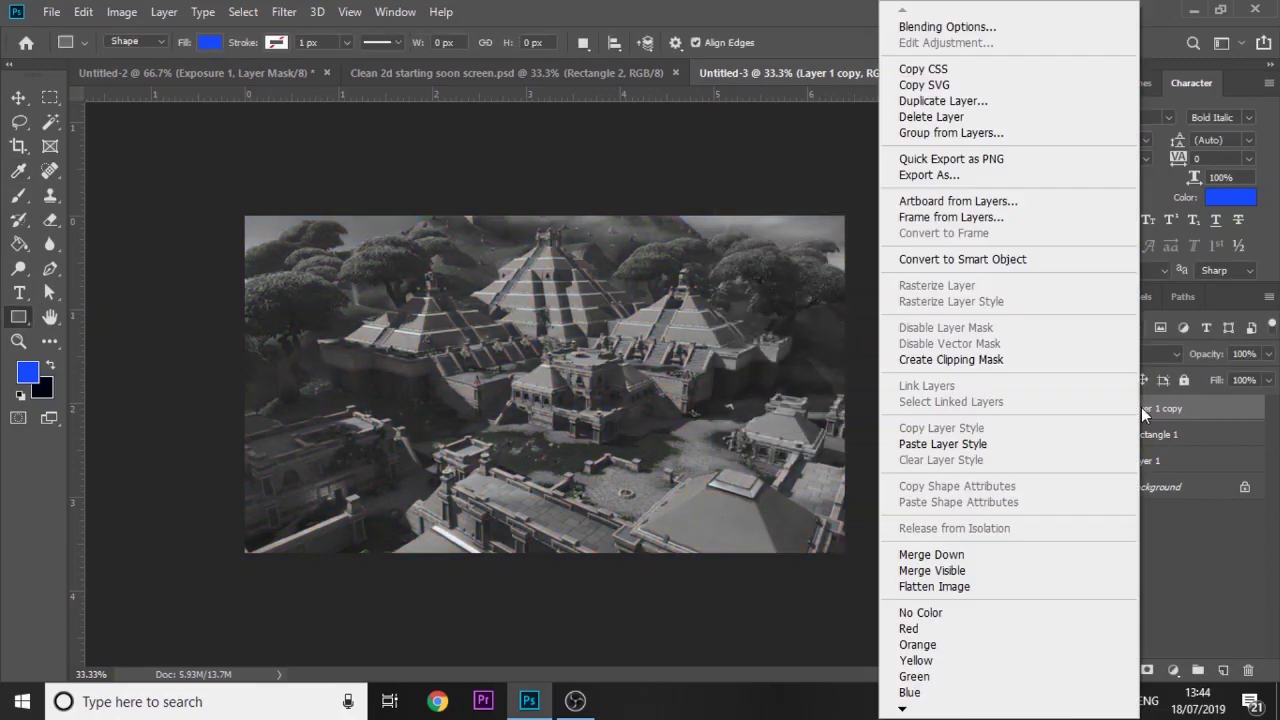
click(995, 359)
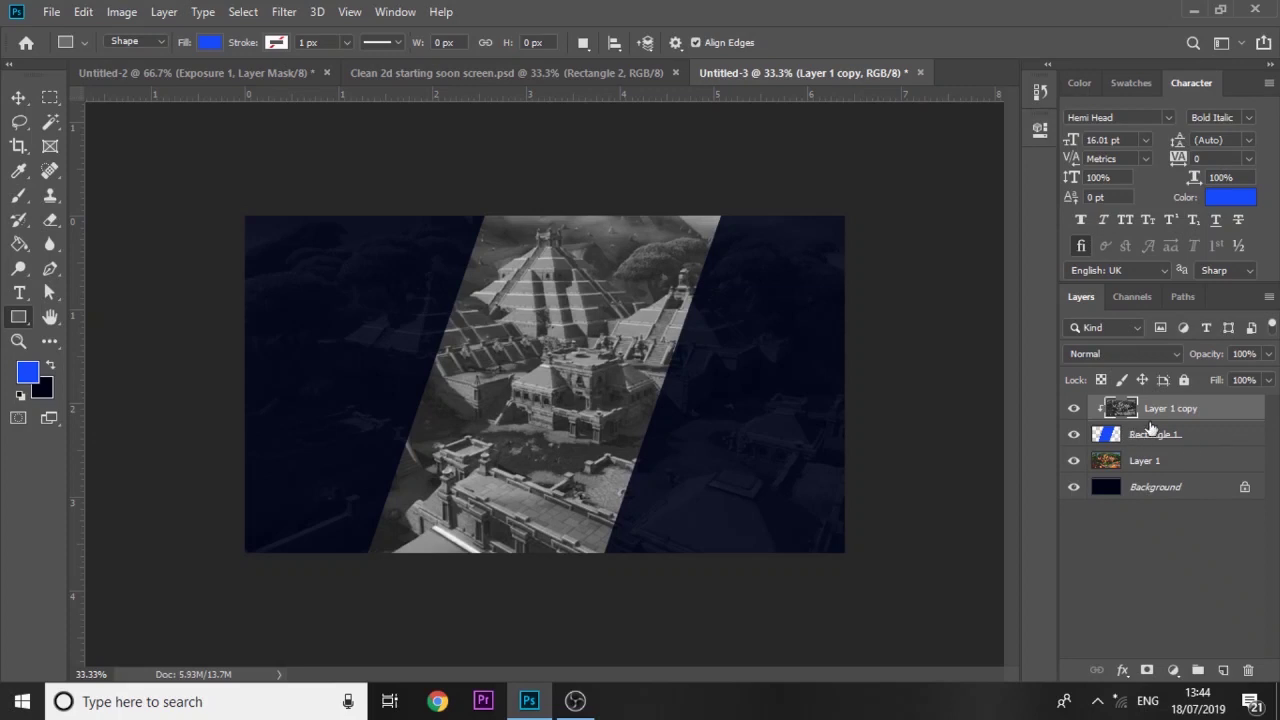
click(1120, 362)
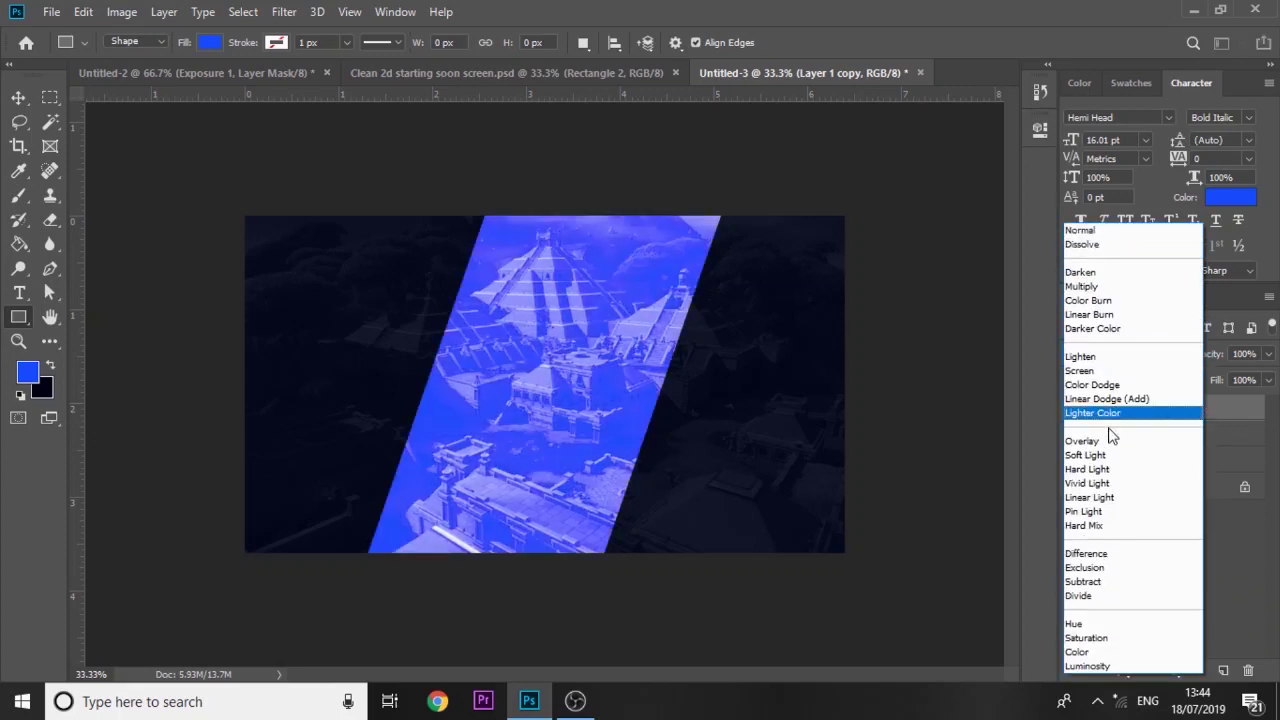
click(1104, 441)
Step: Merge Layer 1 copy and Rectangle 1 into a single layer
click(1104, 445)
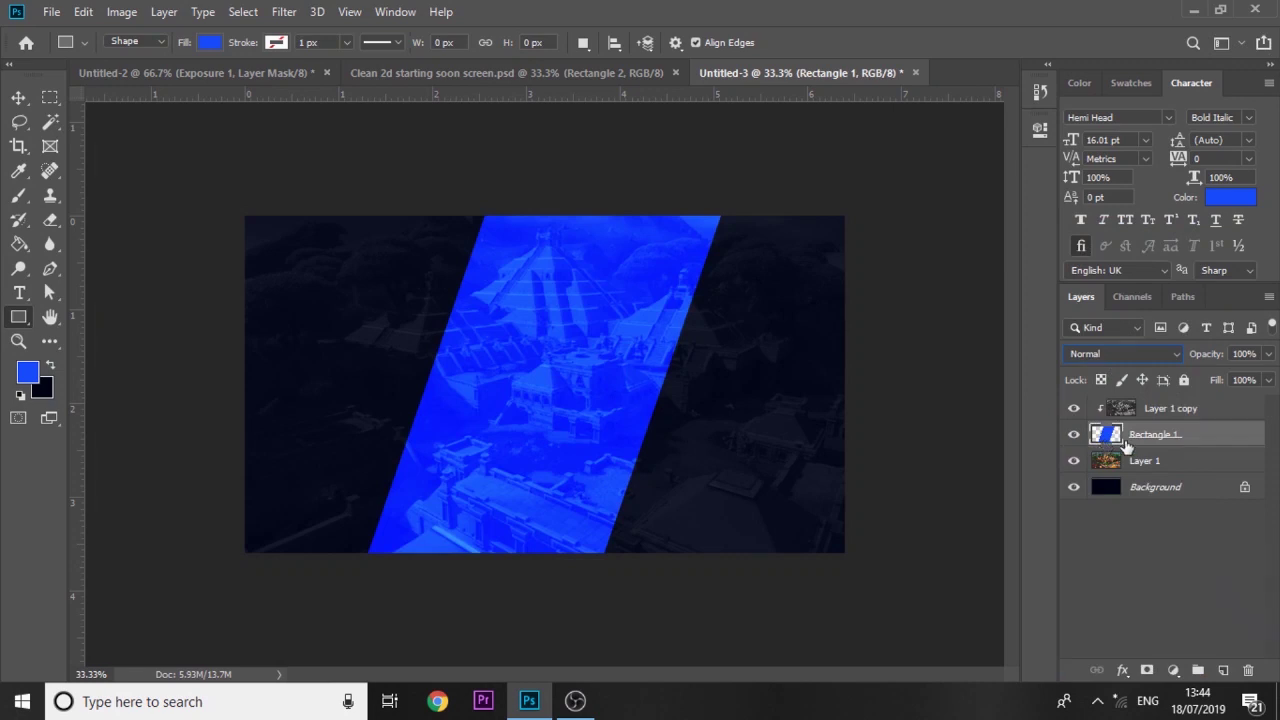
click(1145, 413)
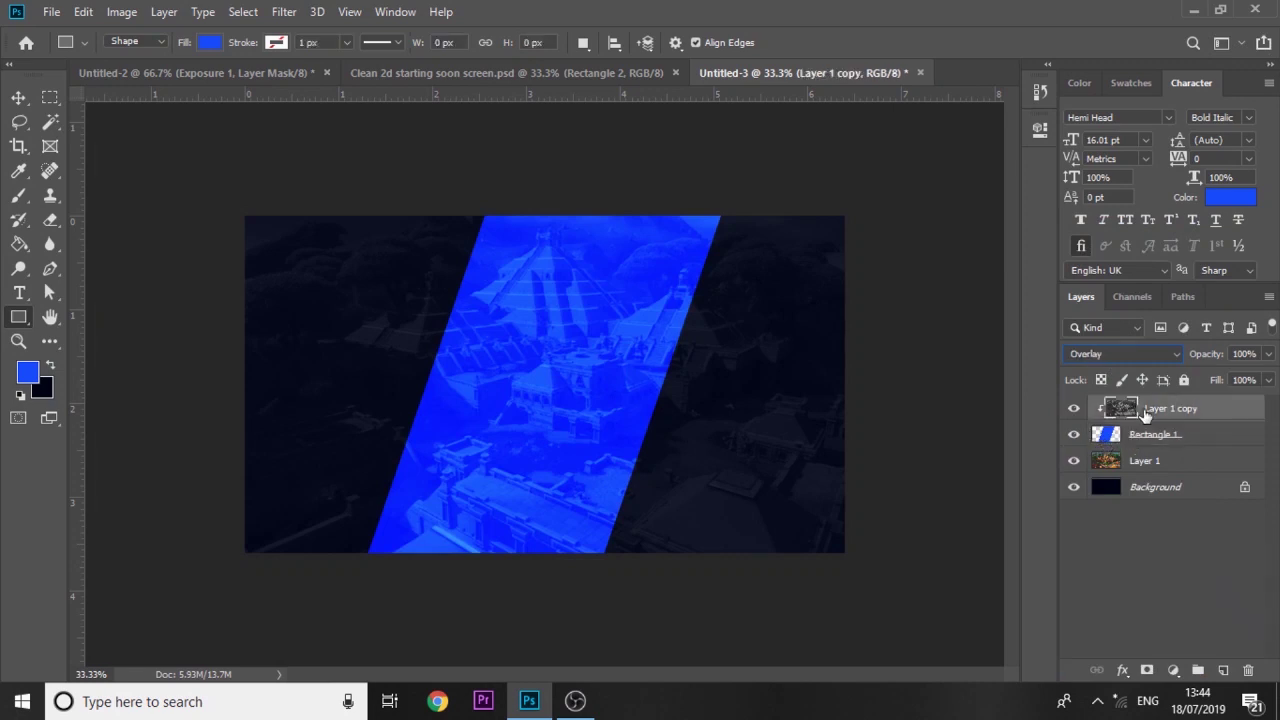
ctrl+click(1149, 446)
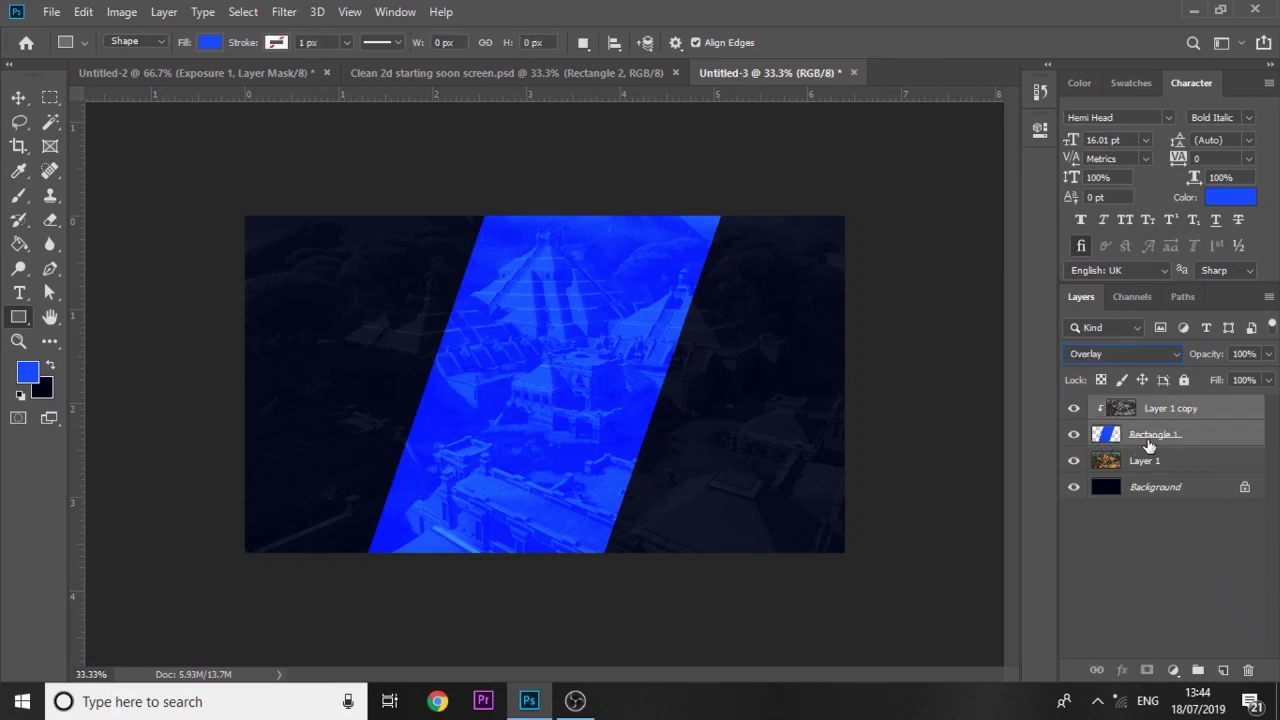
key(ctrl+e)
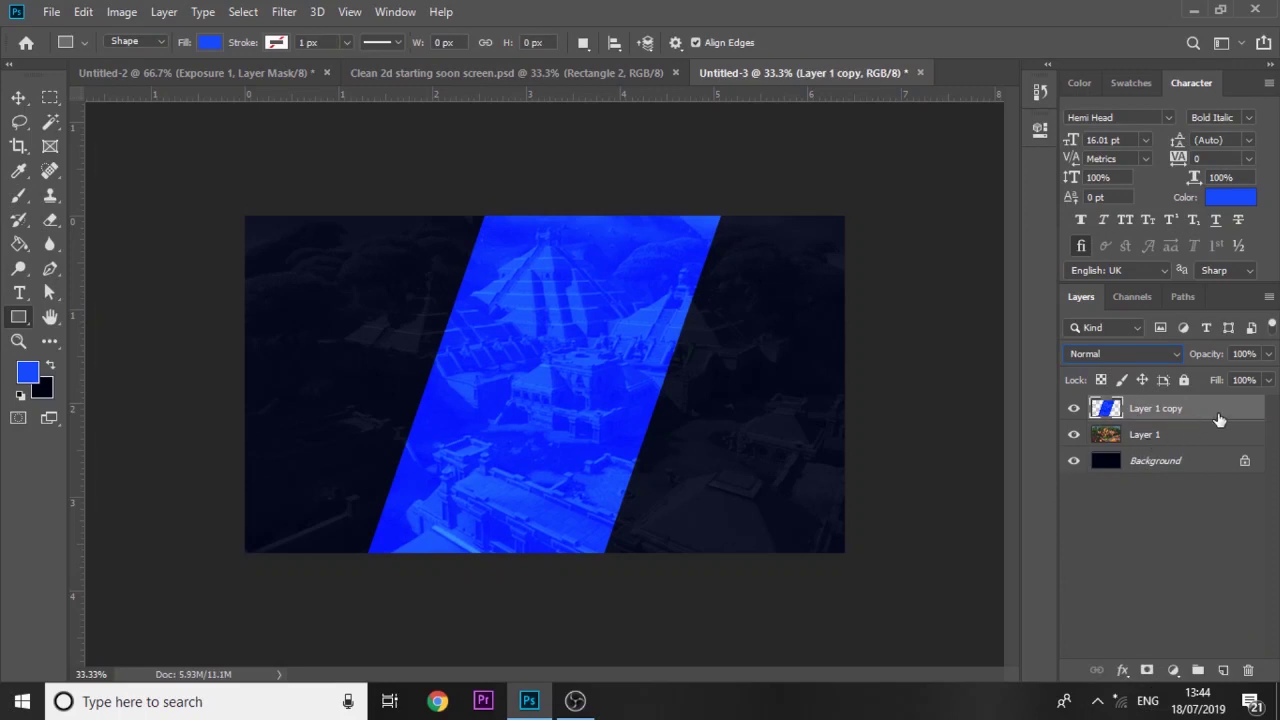
Step: Add a Gradient Overlay effect to the stripe in Overlay mode at 100% opacity
double_click(1219, 419)
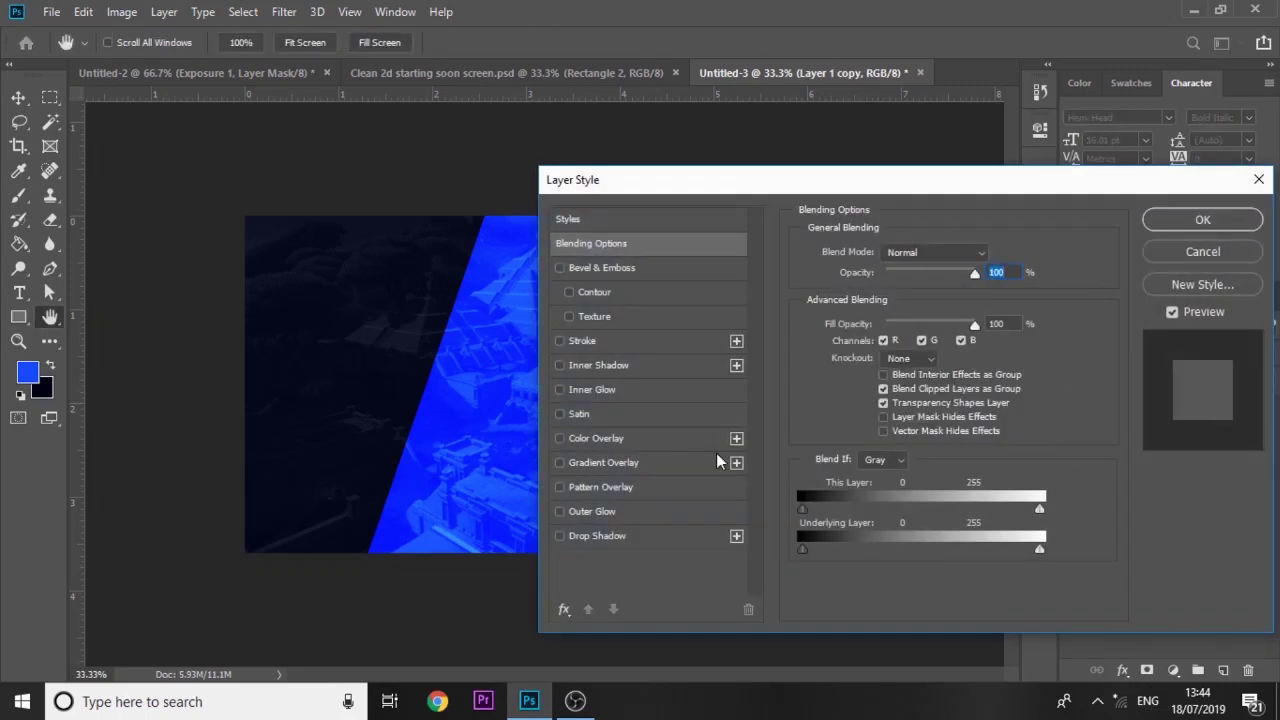
click(614, 467)
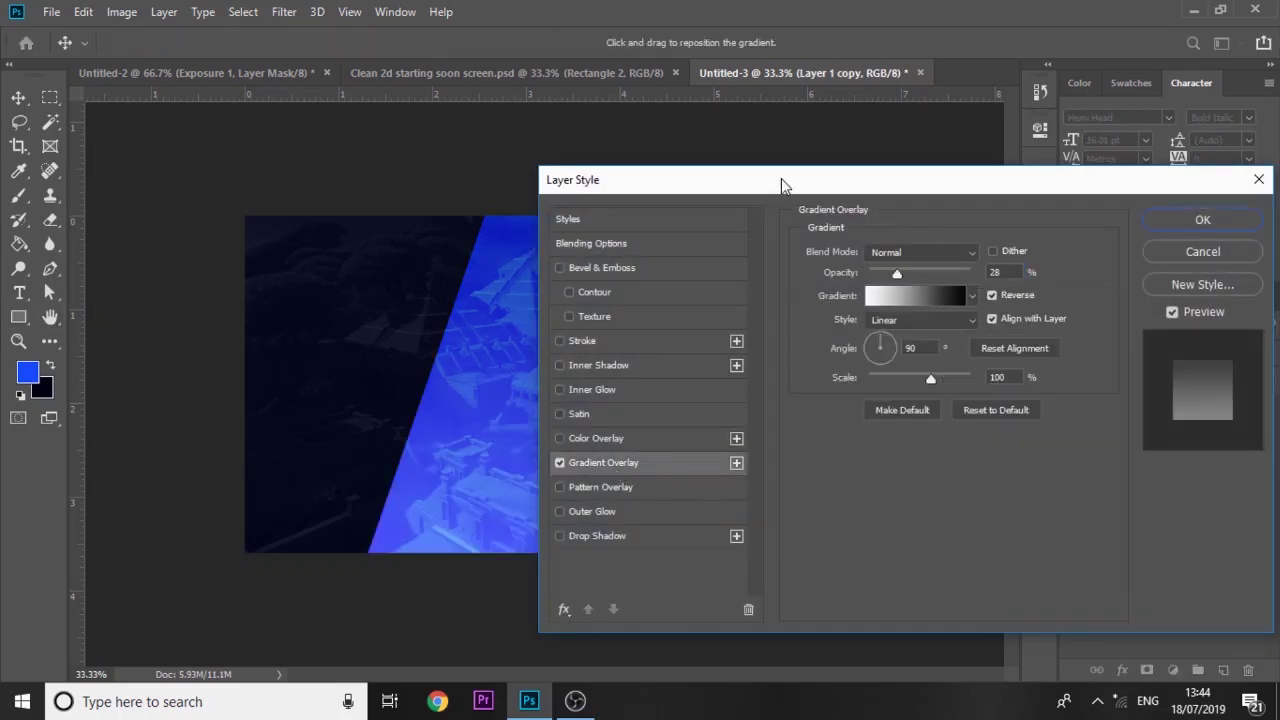
drag(783, 182, 980, 185)
click(1085, 252)
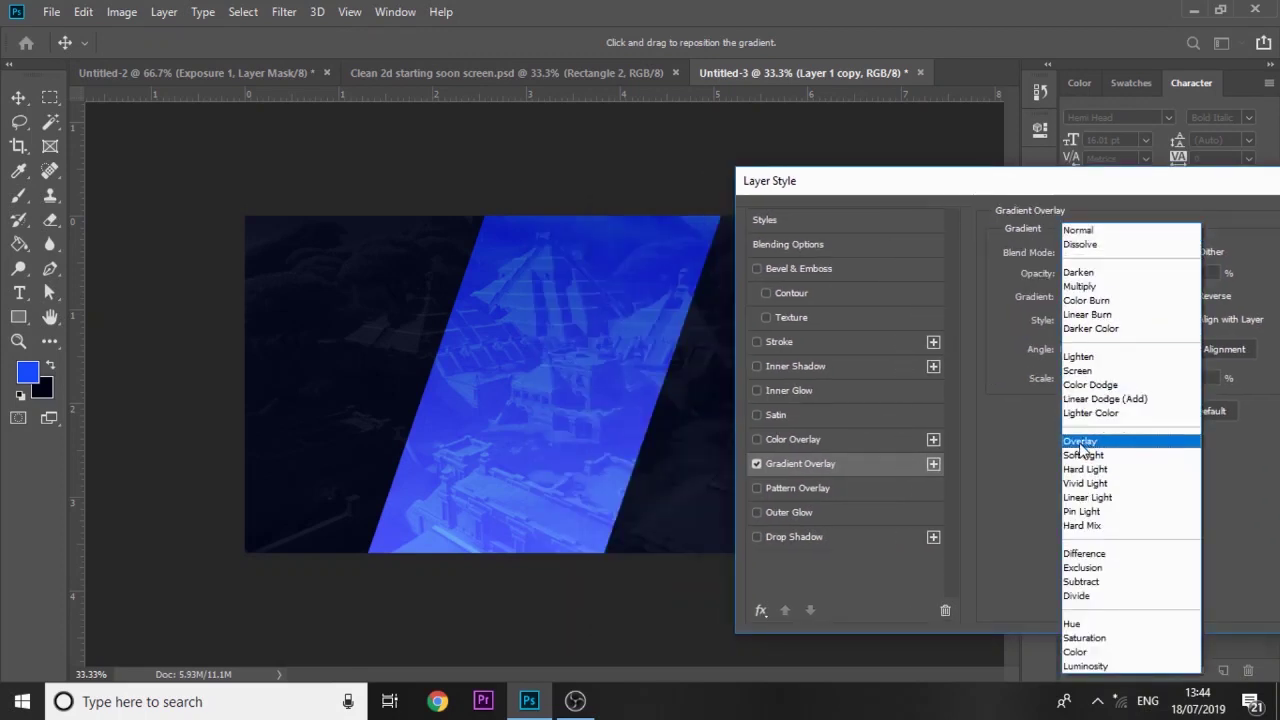
click(1088, 437)
drag(1094, 275, 1215, 280)
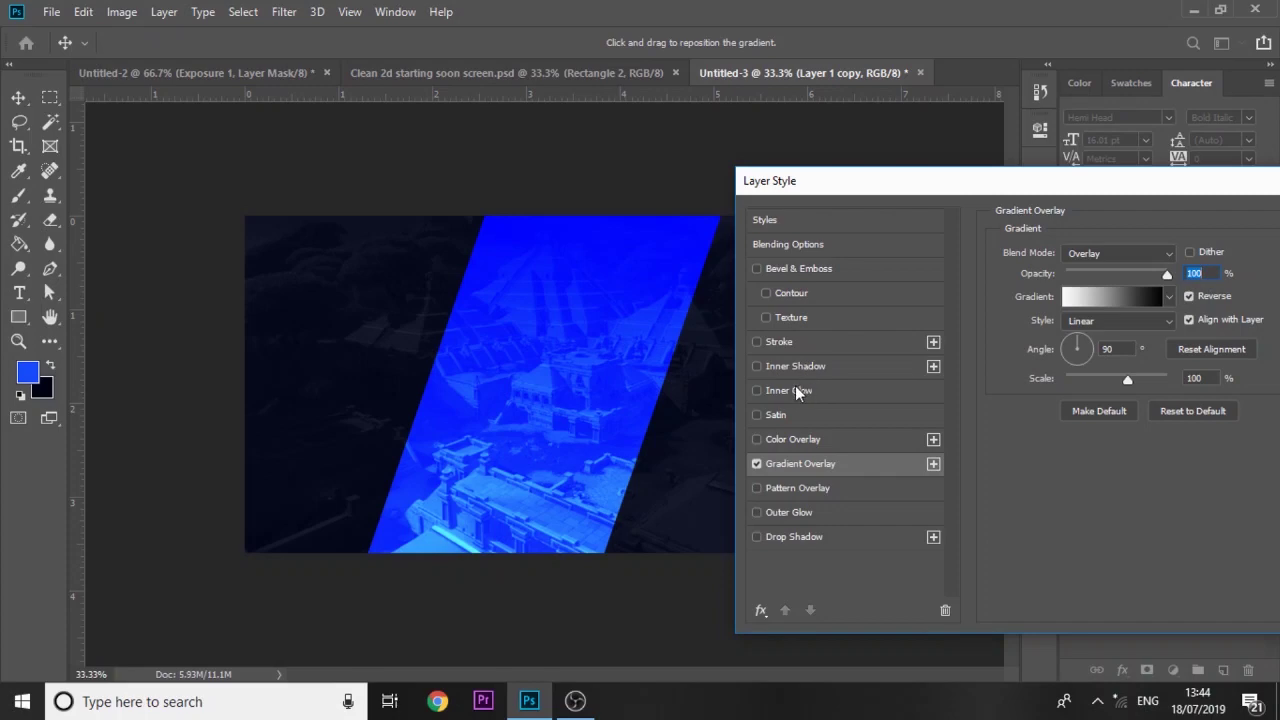
Step: Add an Inner Glow with opacity 56 and choke 3, then rasterize the layer style
click(795, 388)
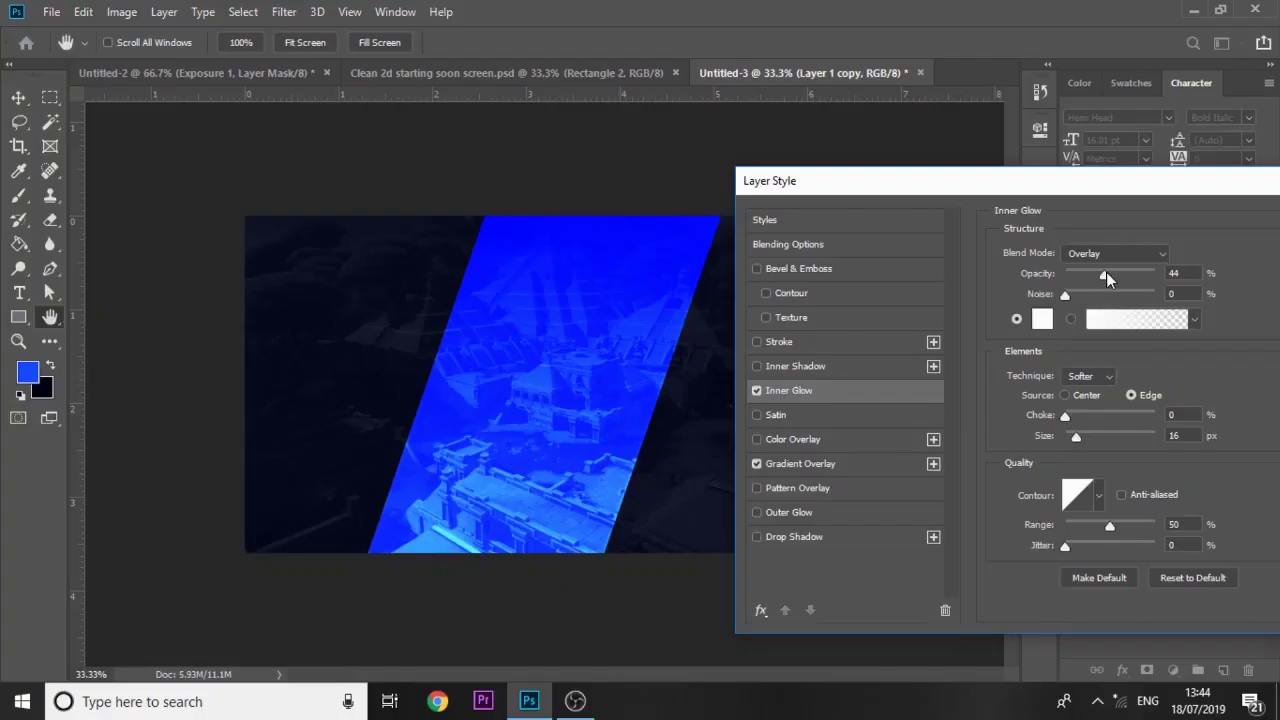
drag(1106, 272, 1123, 272)
drag(1065, 413, 1069, 413)
key(Return)
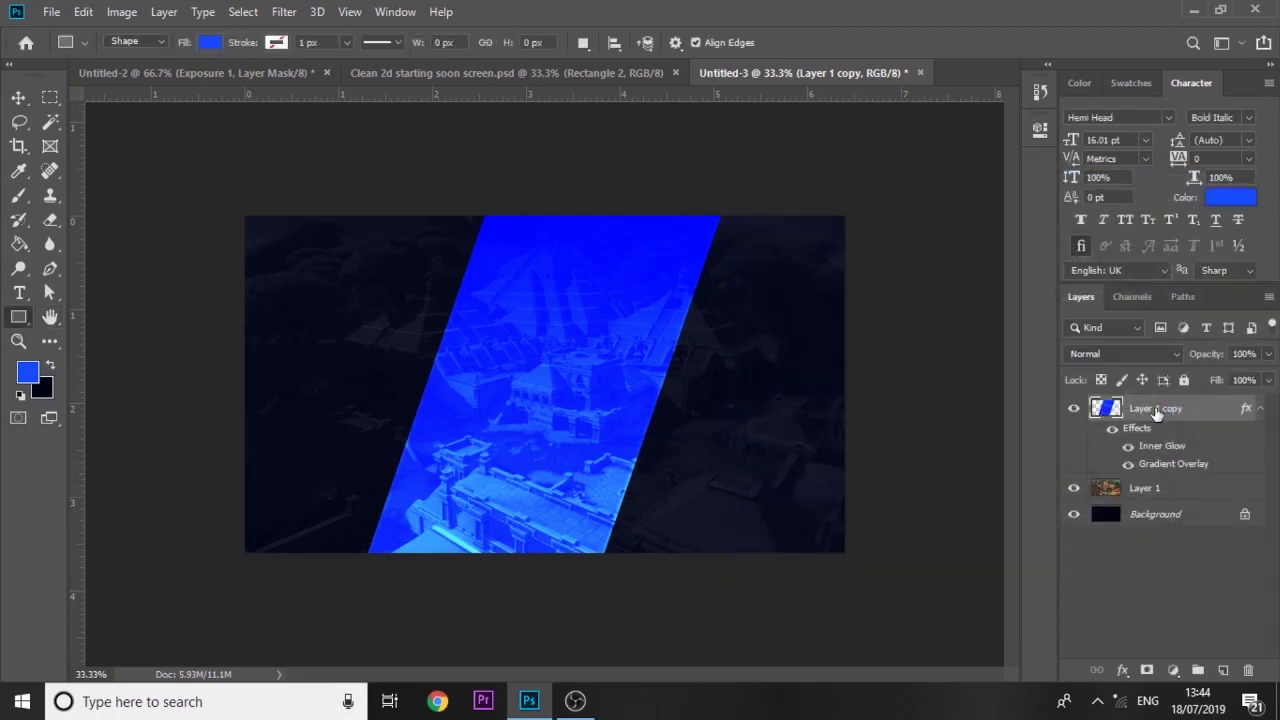
right_click(1155, 408)
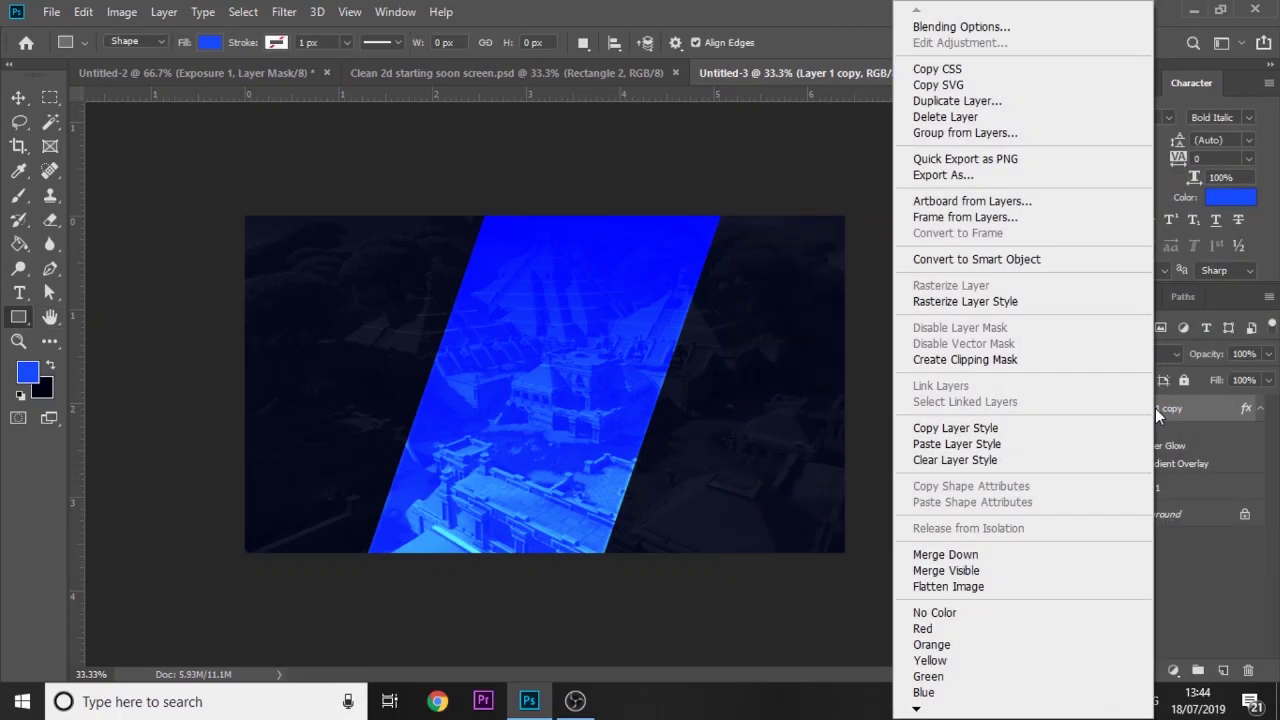
click(1017, 305)
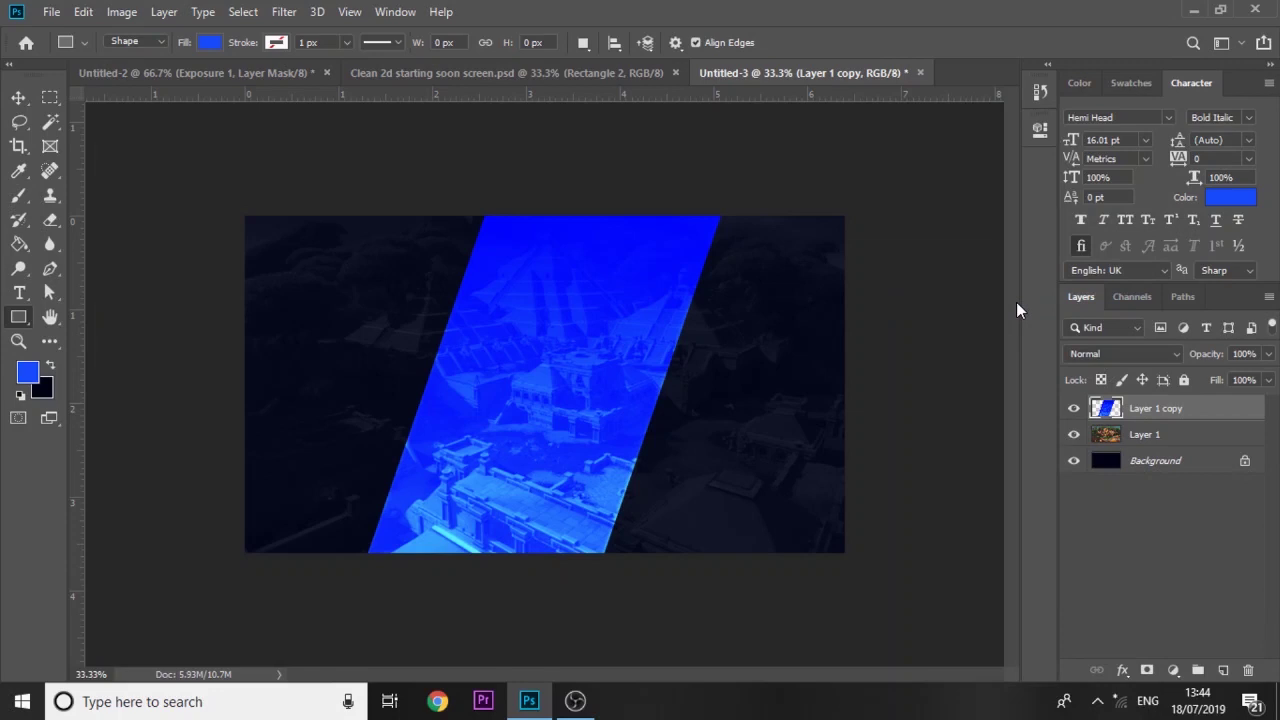
Step: Duplicate the stripe layer twice and cut away its contracted interior, leaving a thin outline
key(ctrl+j)
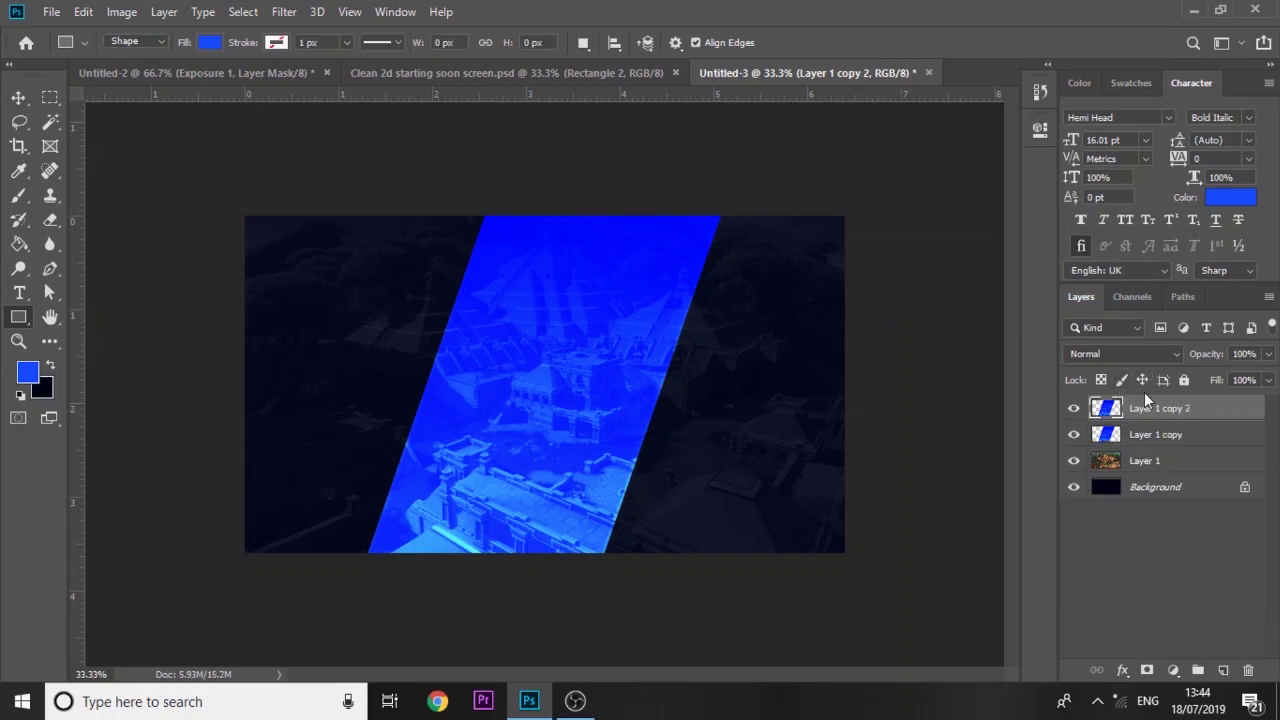
key(ctrl+j)
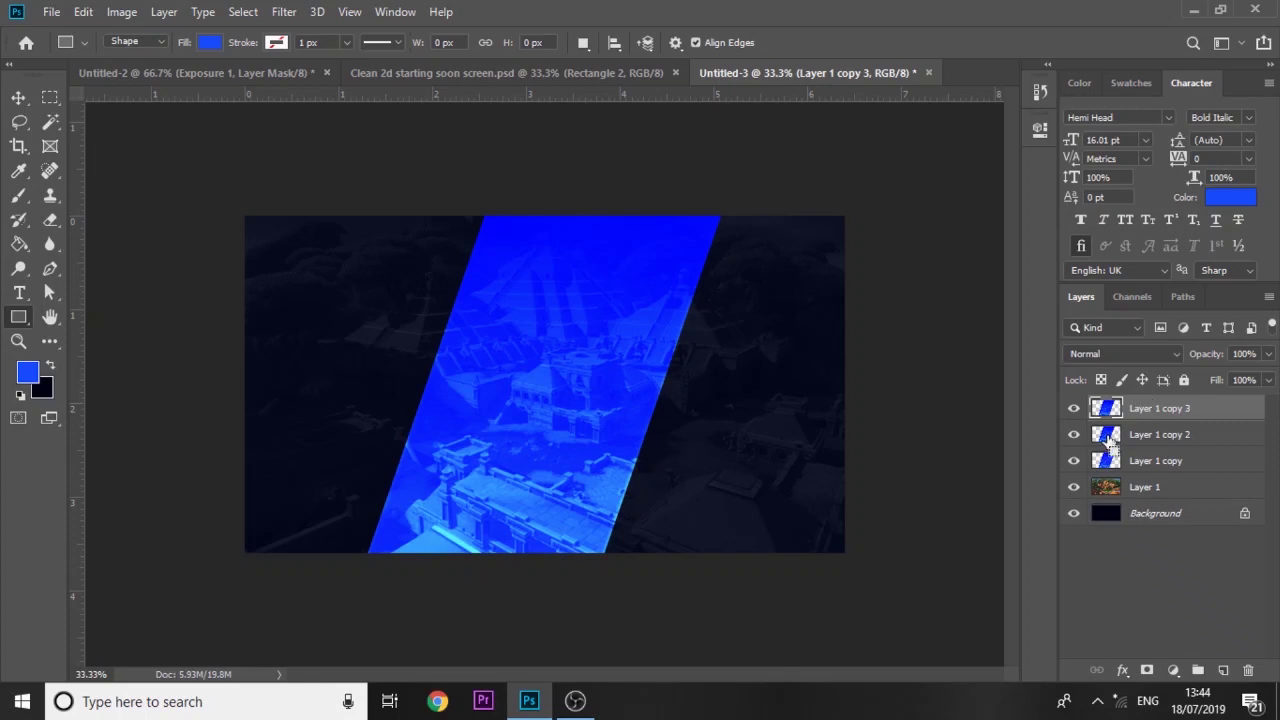
ctrl+click(1107, 438)
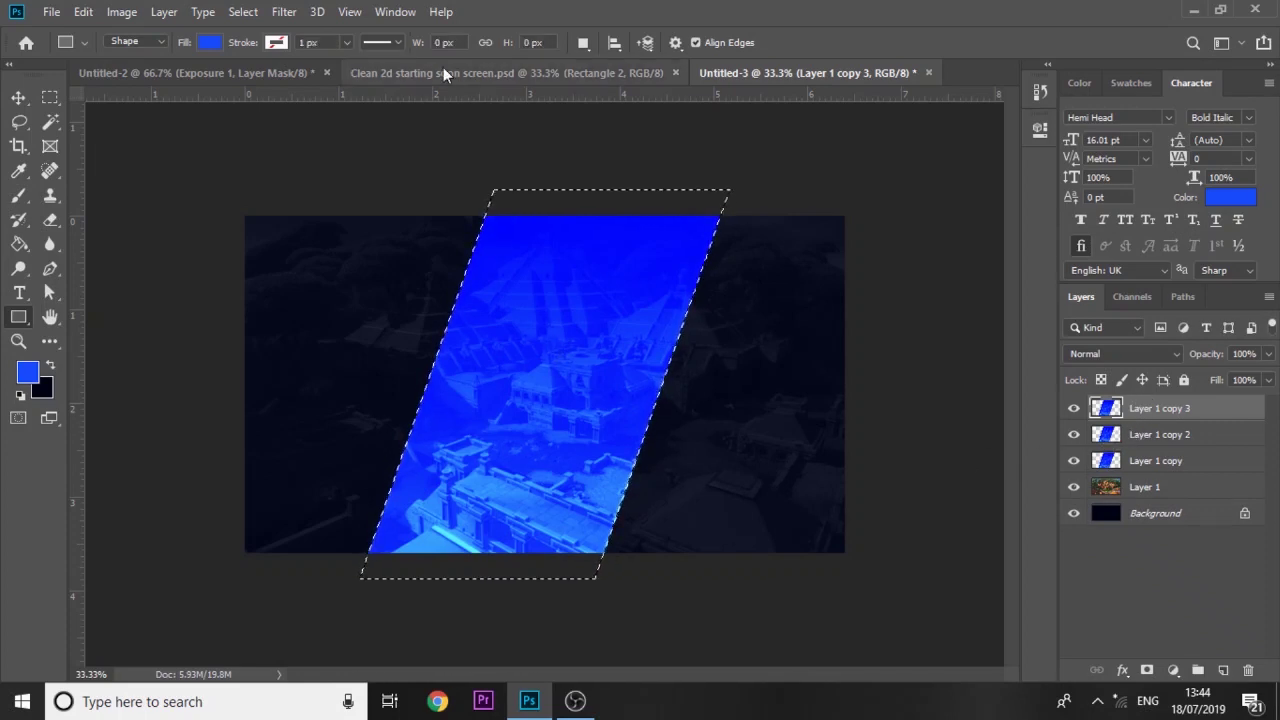
click(228, 11)
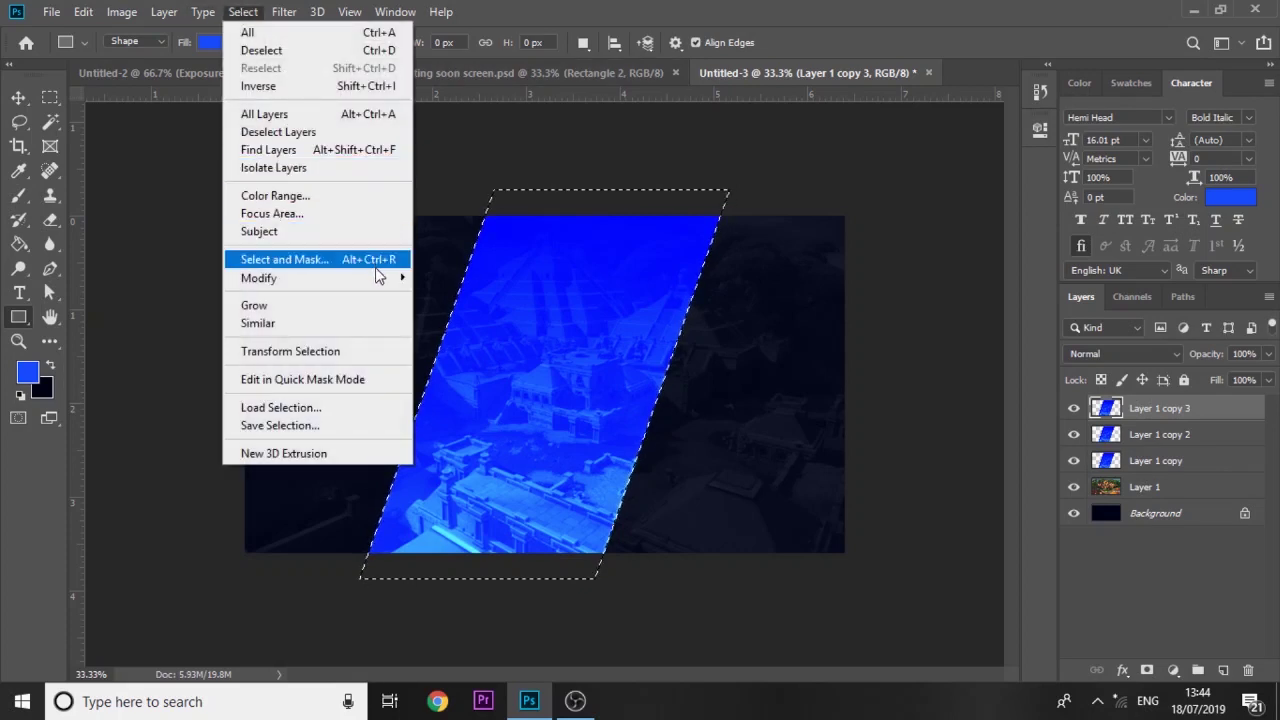
mouse_move(330, 278)
click(457, 330)
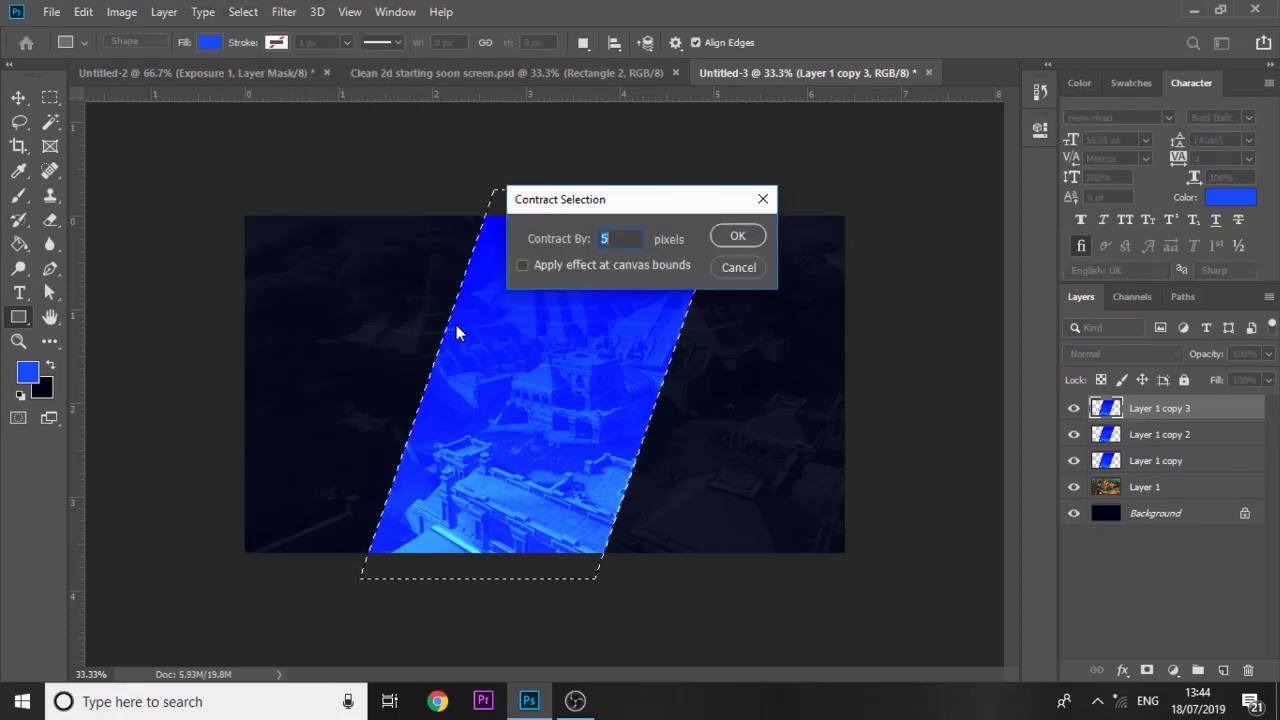
key(Return)
key(Delete)
key(ctrl+d)
Step: Lighten the outline to maximum, blend it in Overlay, nudge it right, and duplicate it
key(i)
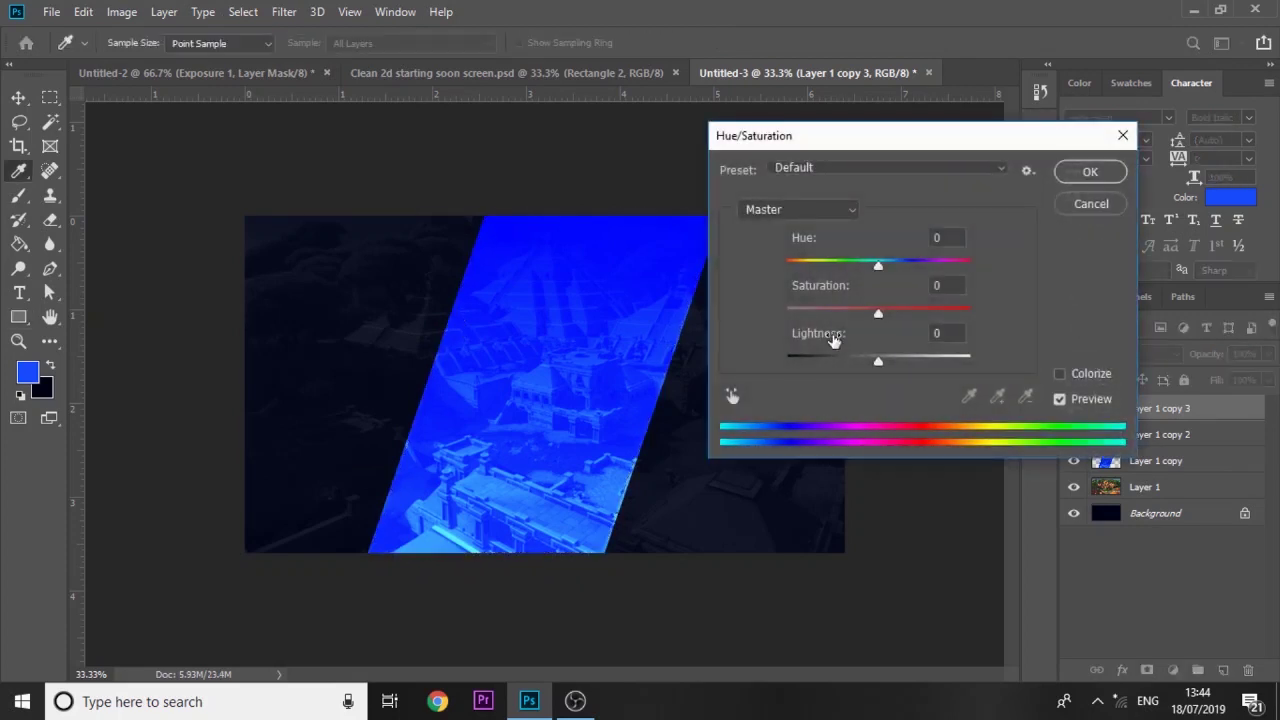
drag(909, 368, 1034, 357)
key(u)
key(Return)
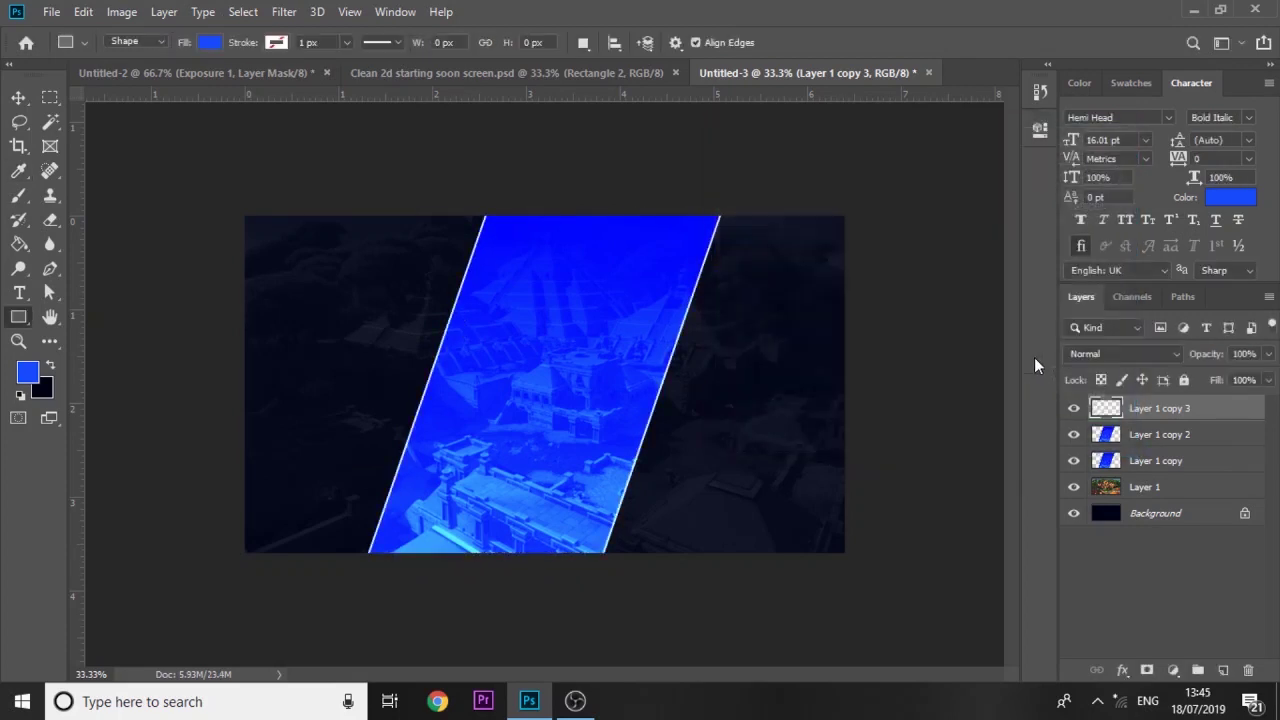
click(1140, 353)
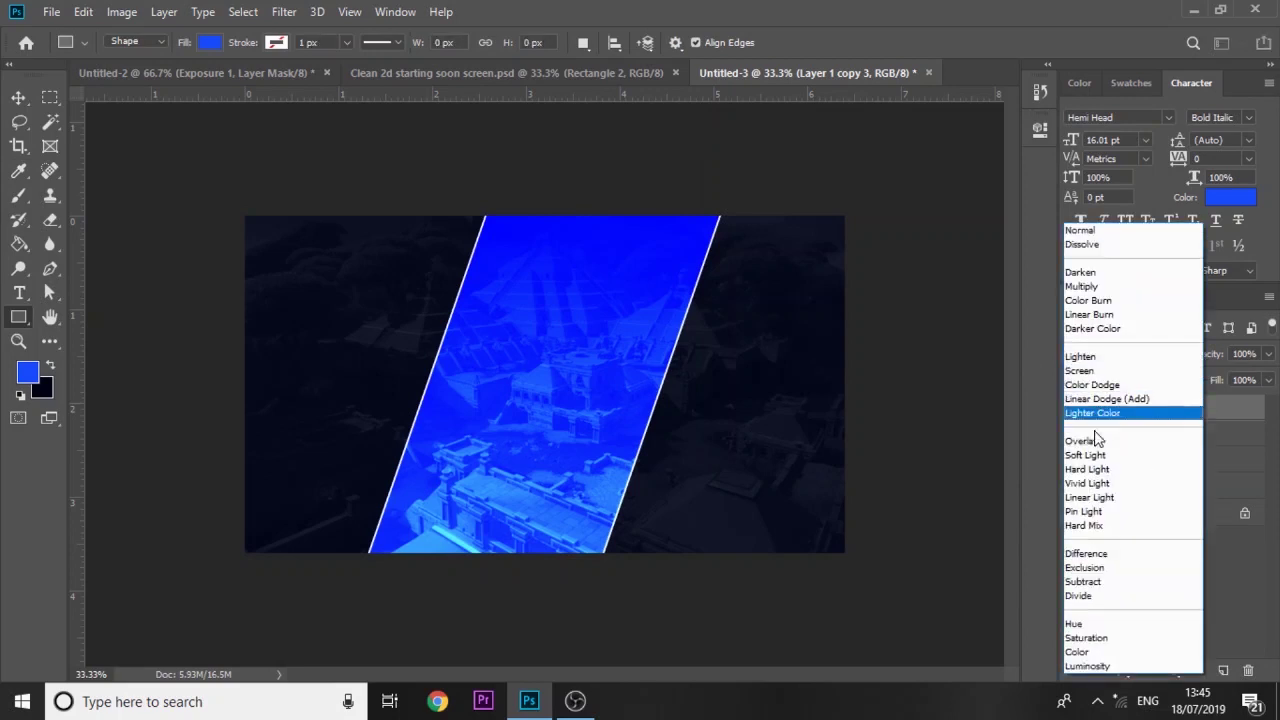
click(1090, 441)
click(19, 99)
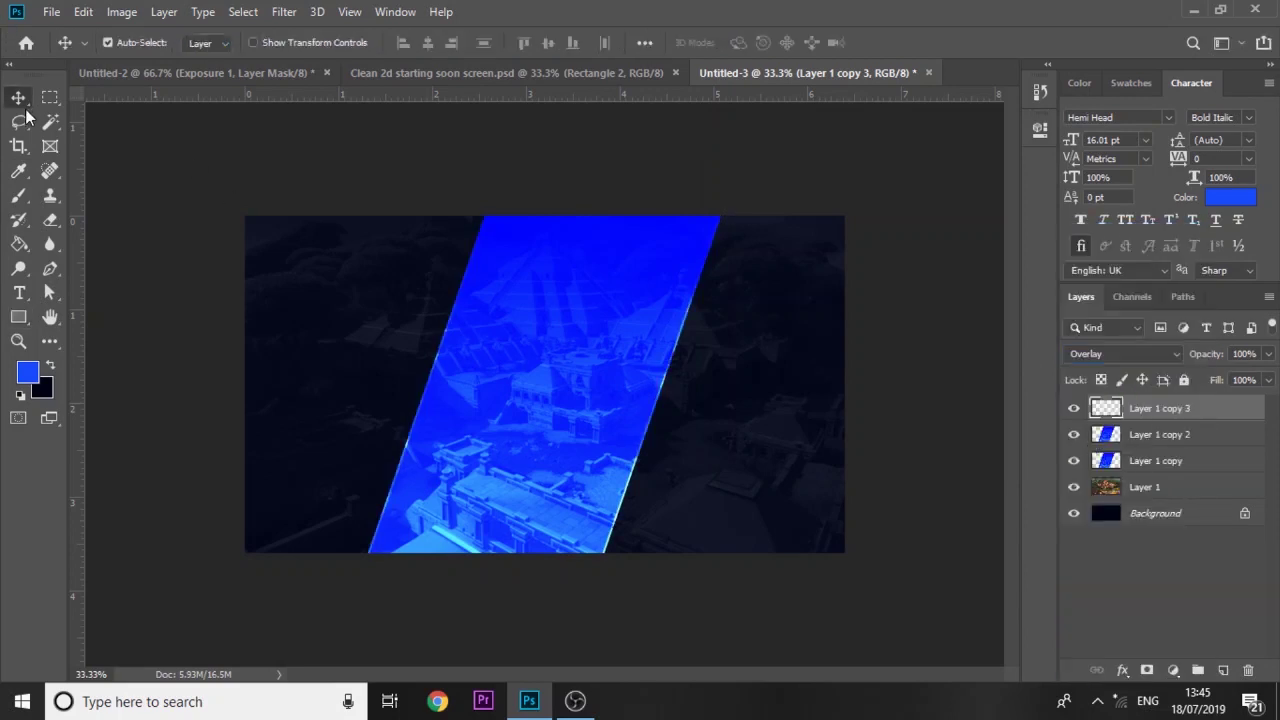
key(Right)
key(Right)
key(Right)
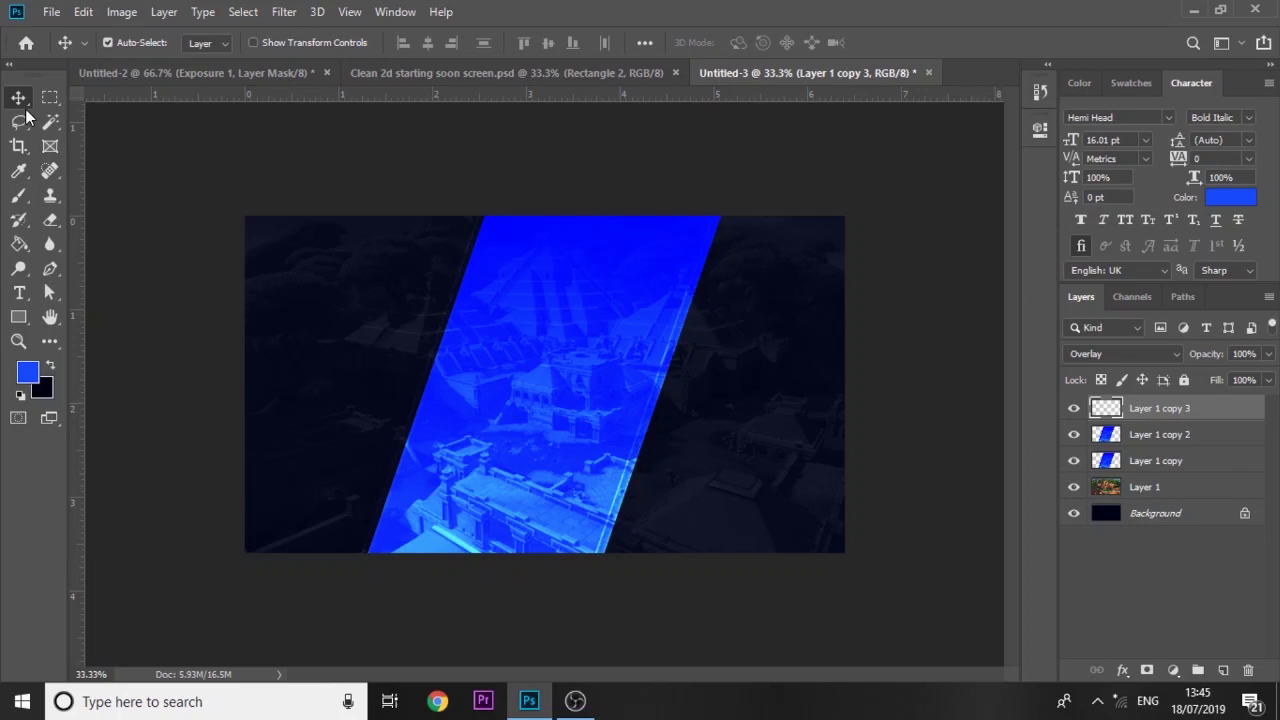
key(ctrl+j)
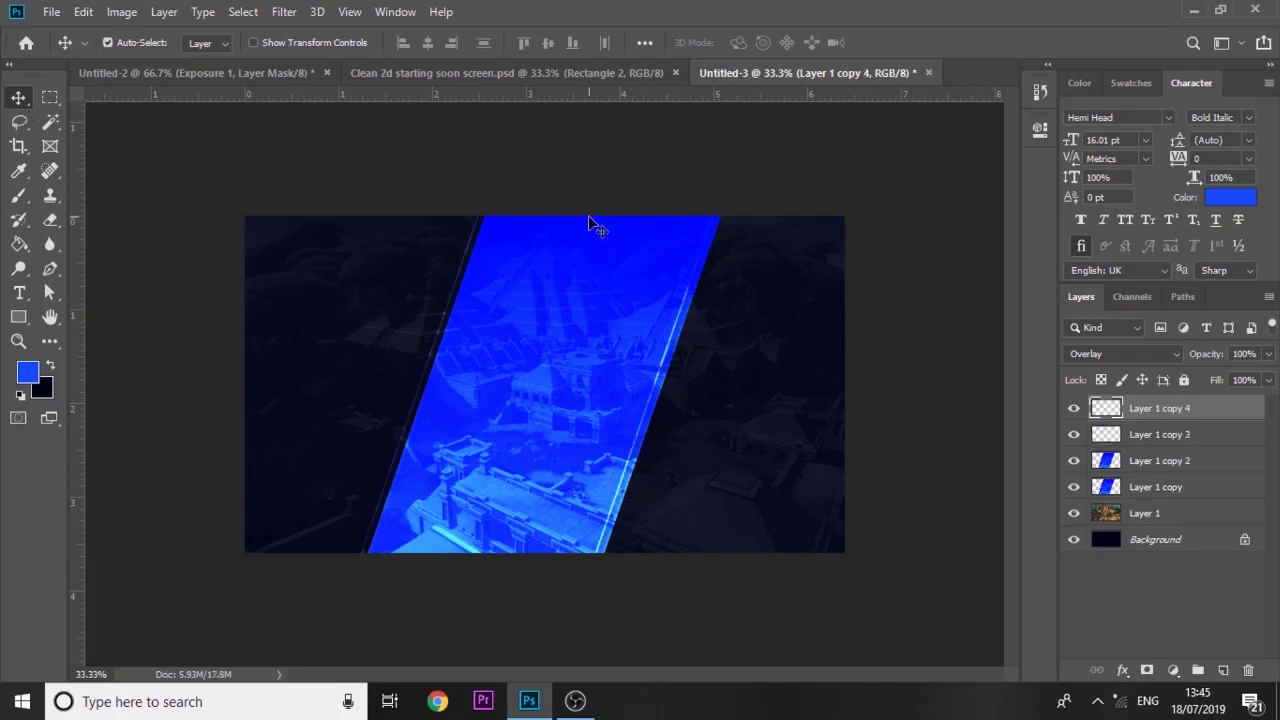
Step: Turn Layer 1 copy 2 into an outline by deleting its interior contracted by 8 px
click(1143, 462)
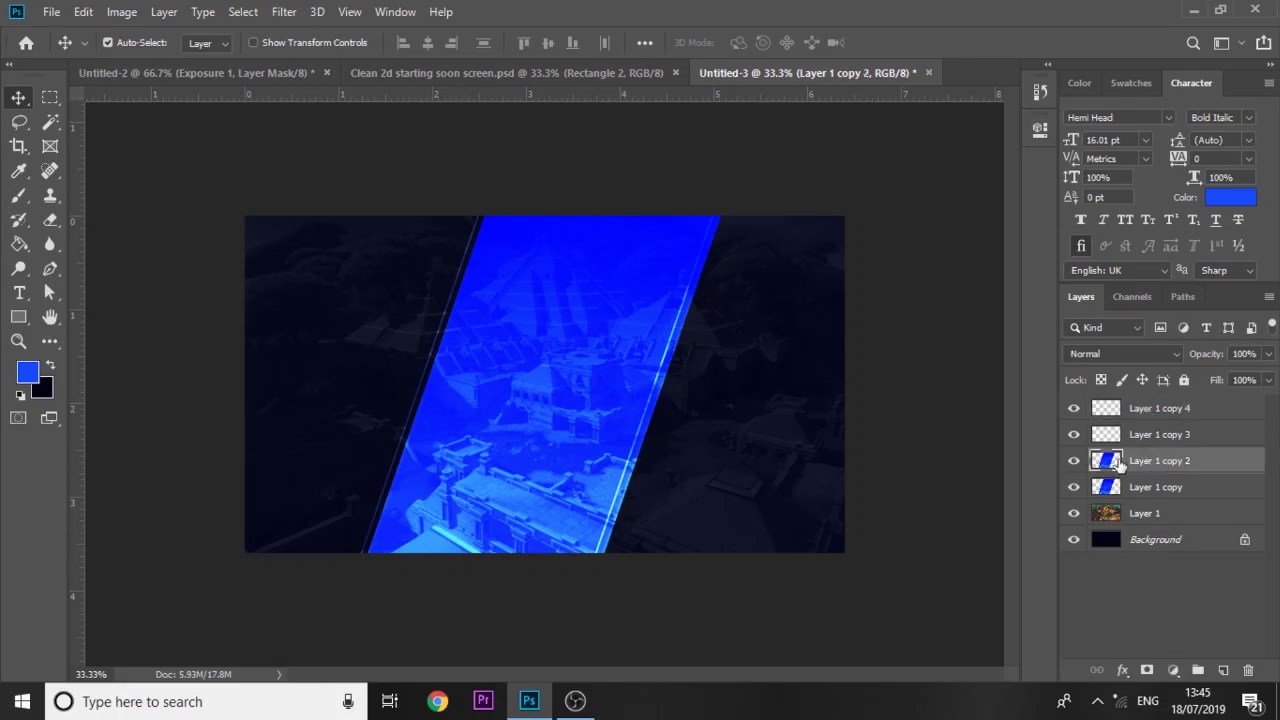
key(ctrl)
ctrl+click(1107, 462)
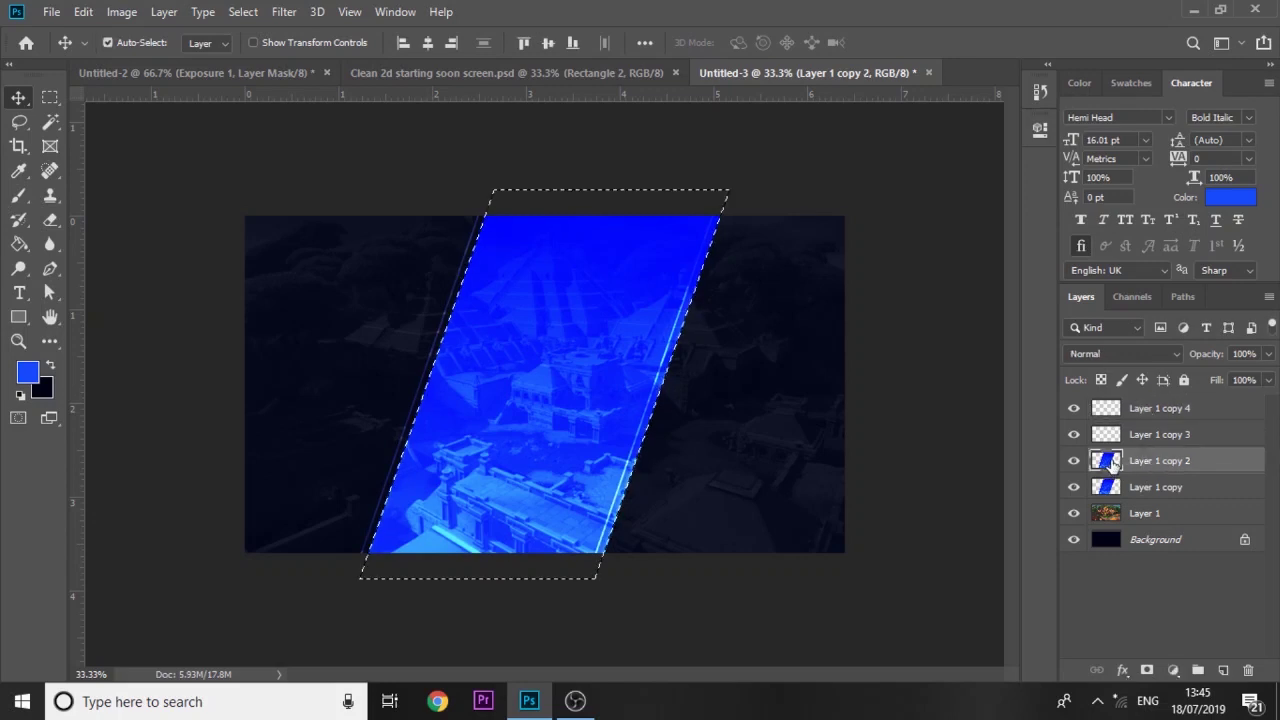
click(242, 11)
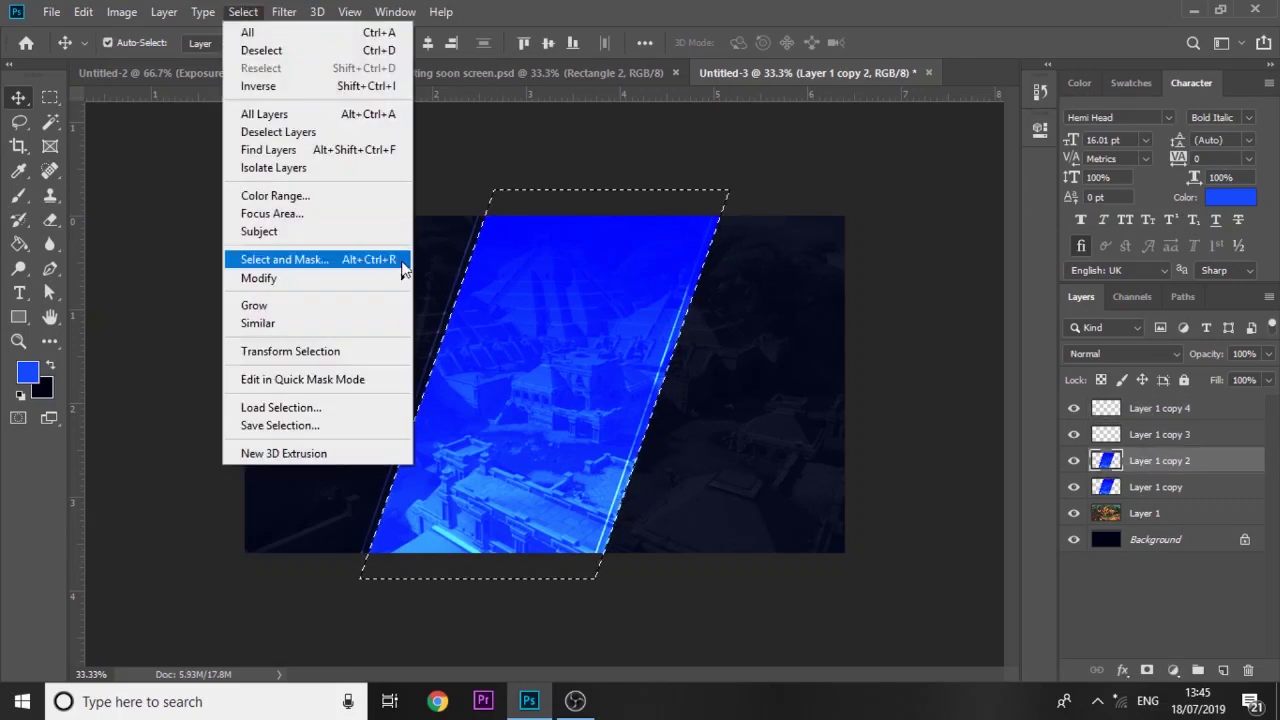
mouse_move(408, 277)
click(527, 333)
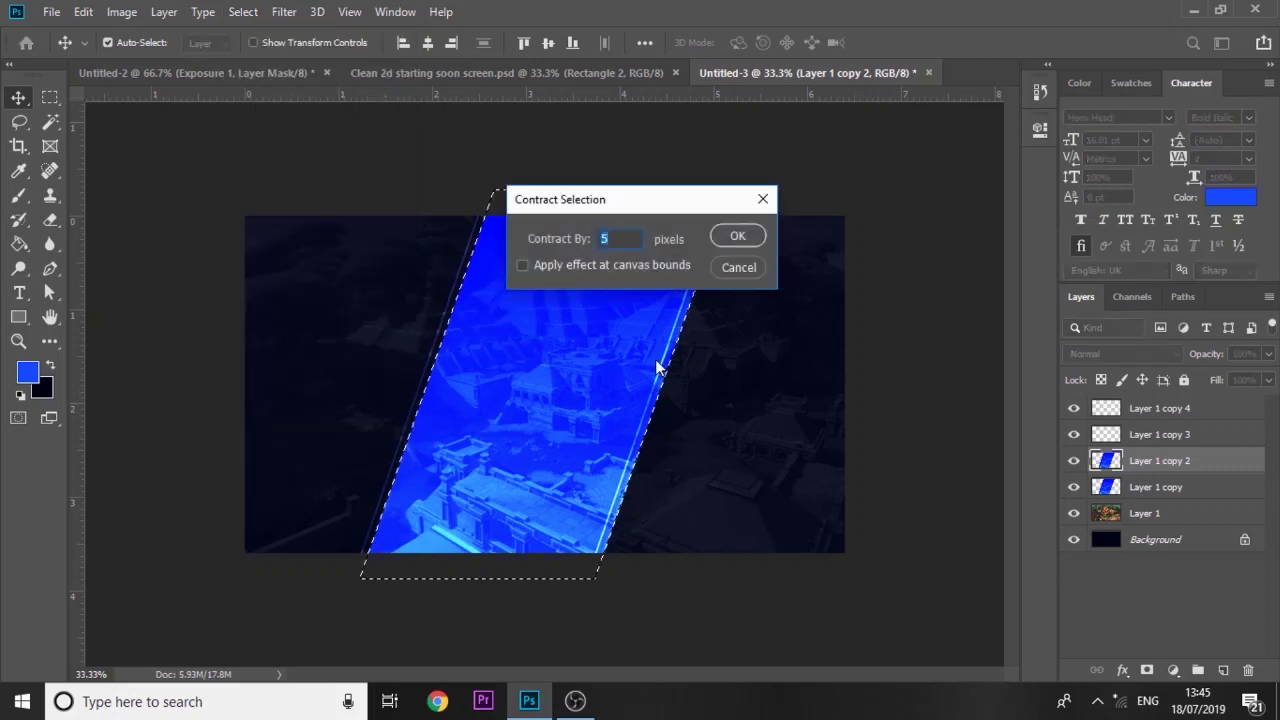
key(BackSpace)
text(8)
key(Return)
key(Delete)
key(ctrl+d)
Step: Make the outline fully white with Lightness +100 and shift it about 8 px right
key(ctrl+u)
drag(885, 360, 1039, 375)
key(Return)
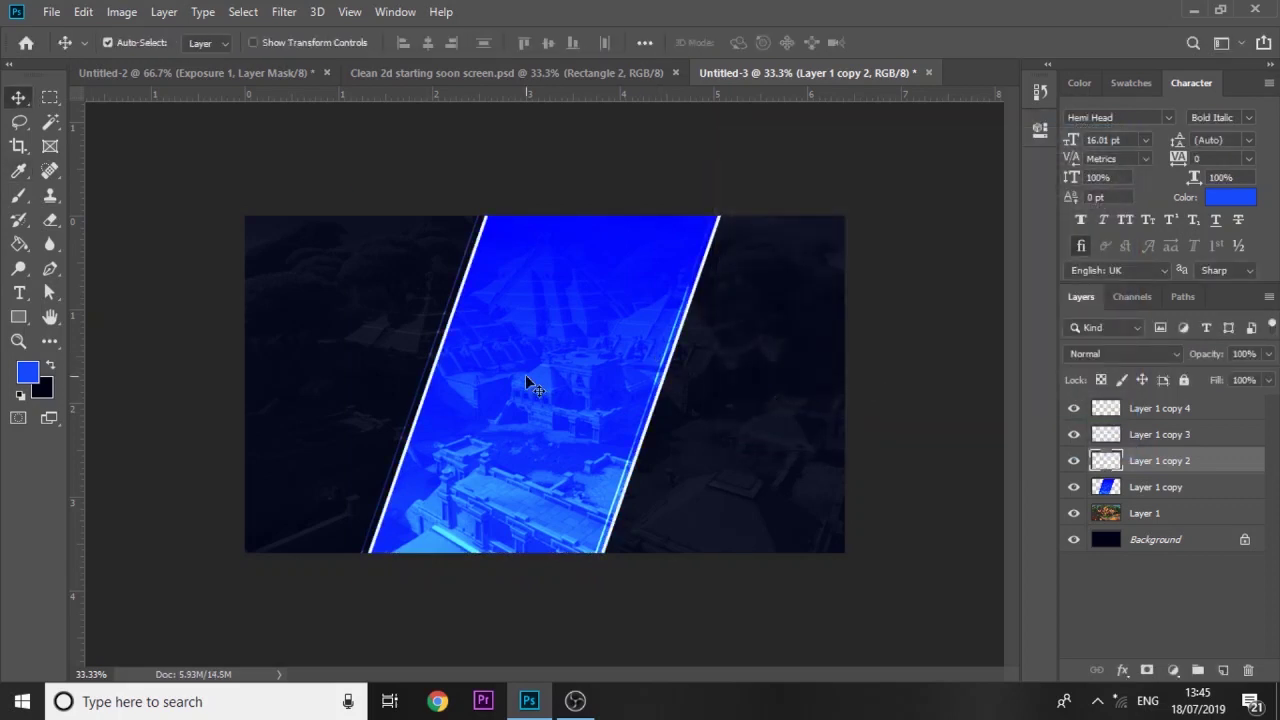
key(Right)
key(Right)
key(Right)
key(Right)
key(Right)
key(Right)
key(Right)
key(Right)
key(Right)
key(Right)
key(Right)
key(Right)
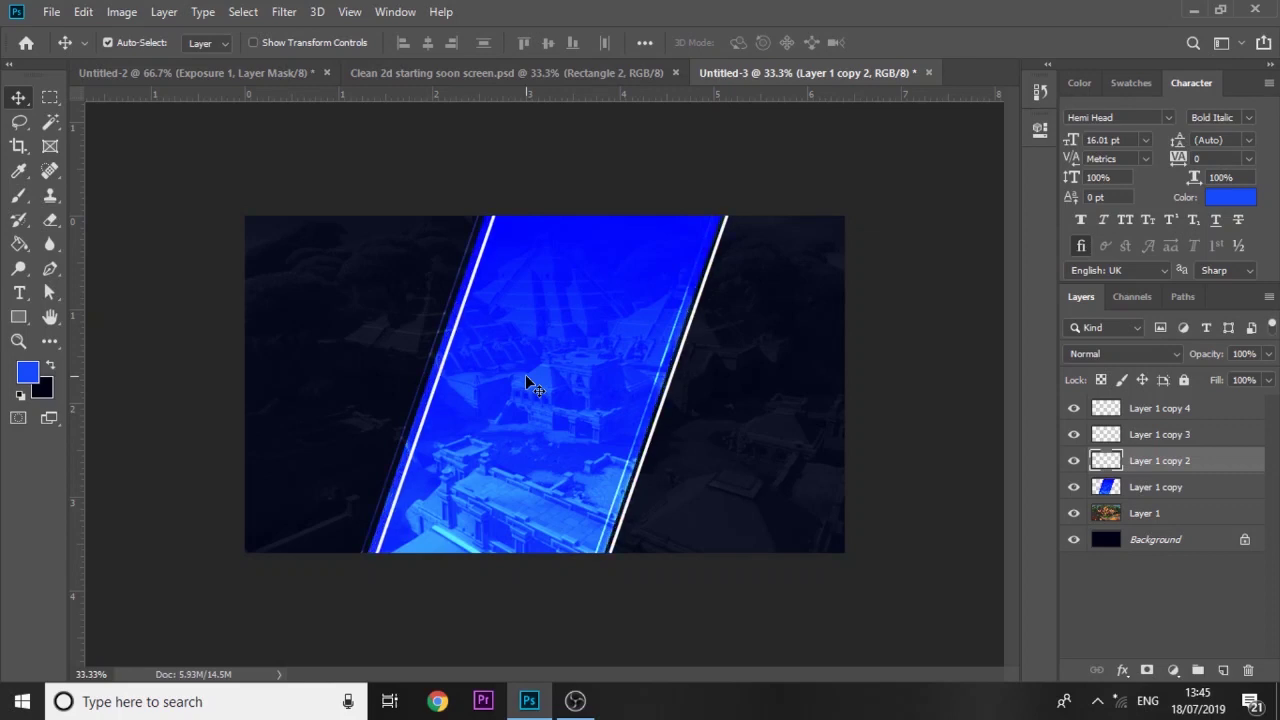
Step: Fade out the lower part of the right white line with a large eraser
click(50, 198)
mouse_move(411, 280)
mouse_down()
mouse_move(482, 278)
mouse_move(480, 223)
mouse_up()
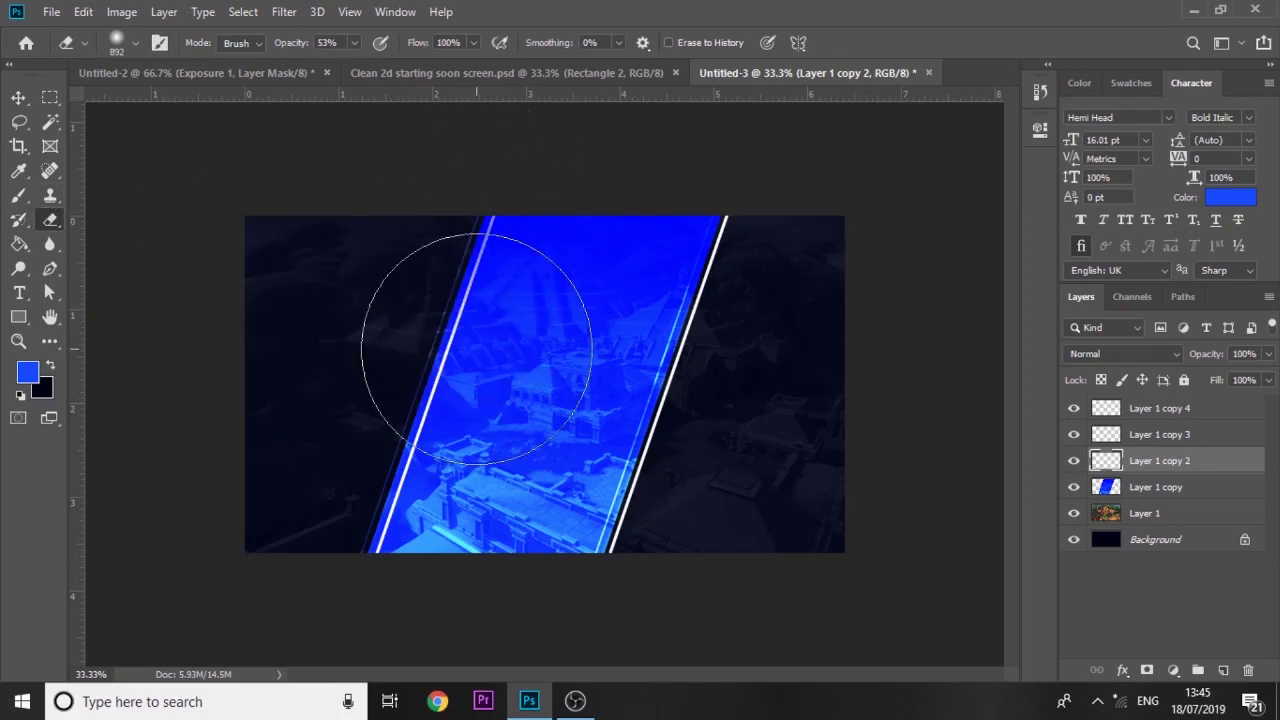
mouse_move(546, 452)
mouse_down()
mouse_move(563, 484)
mouse_move(626, 547)
mouse_up()
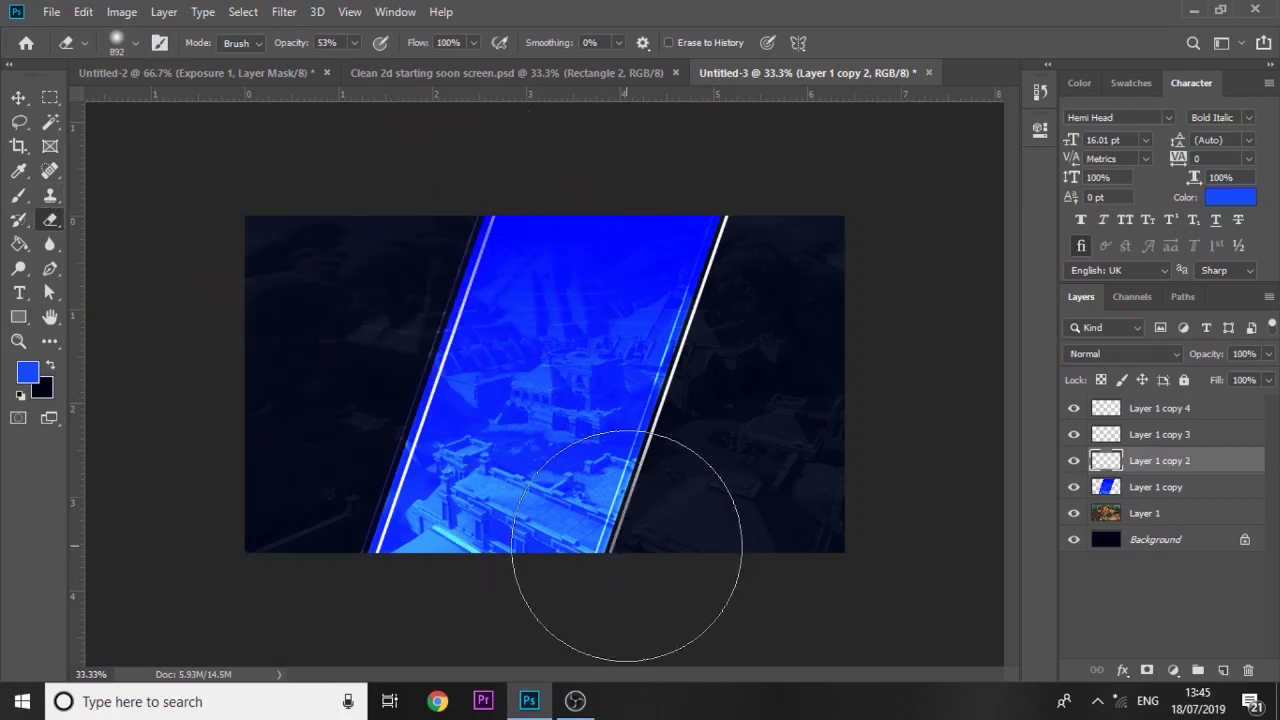
click(18, 98)
Step: Duplicate Layer 1 copy twice and move one copy to the right edge in Overlay mode
click(1177, 490)
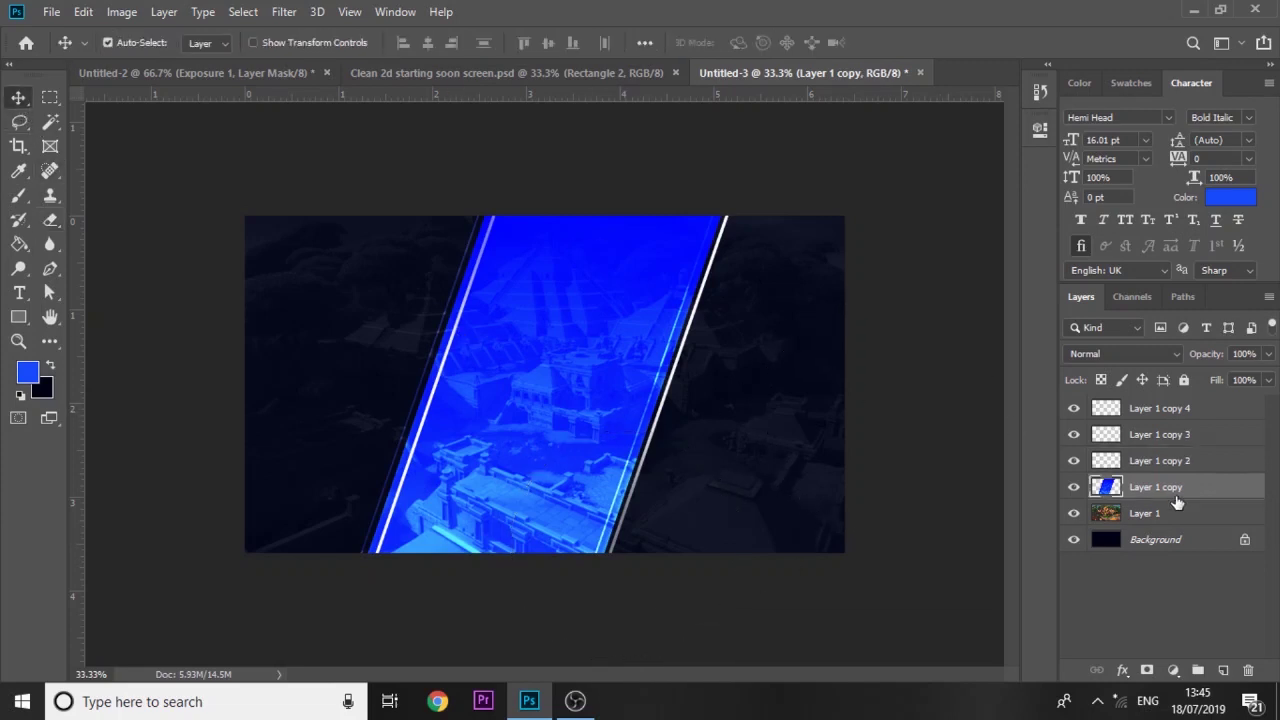
key(ctrl+j)
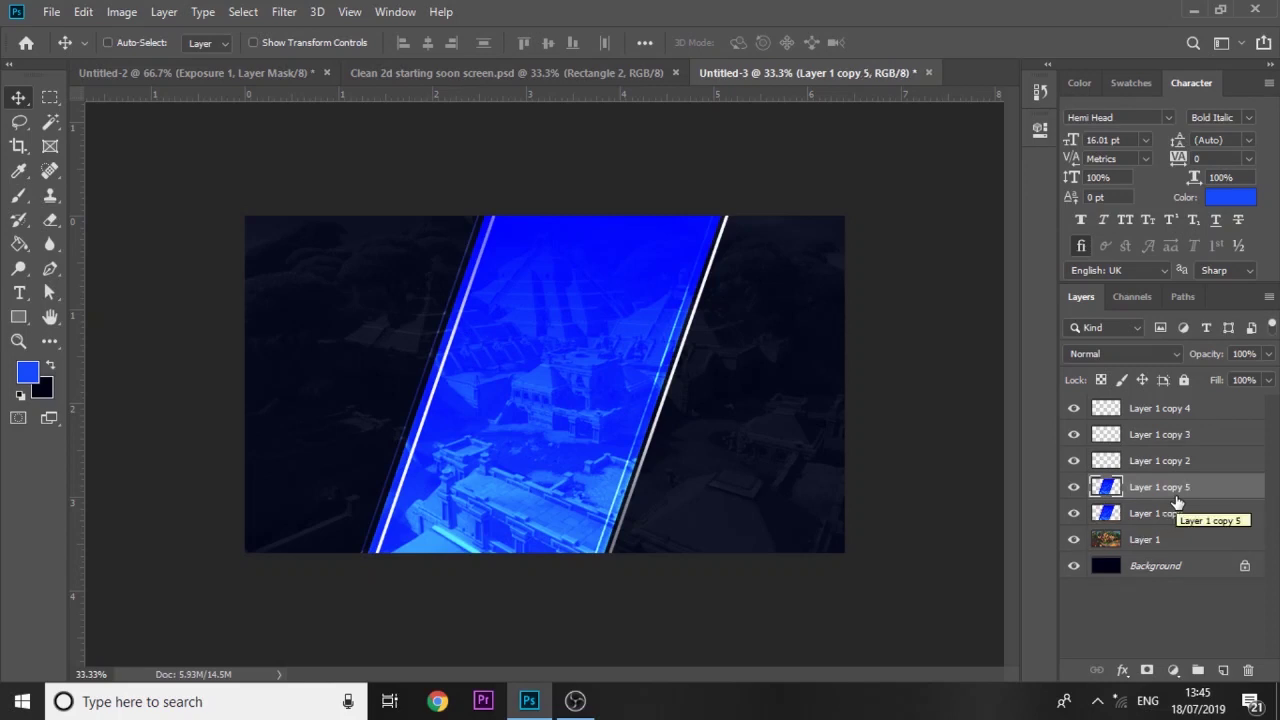
key(ctrl+j)
click(1160, 540)
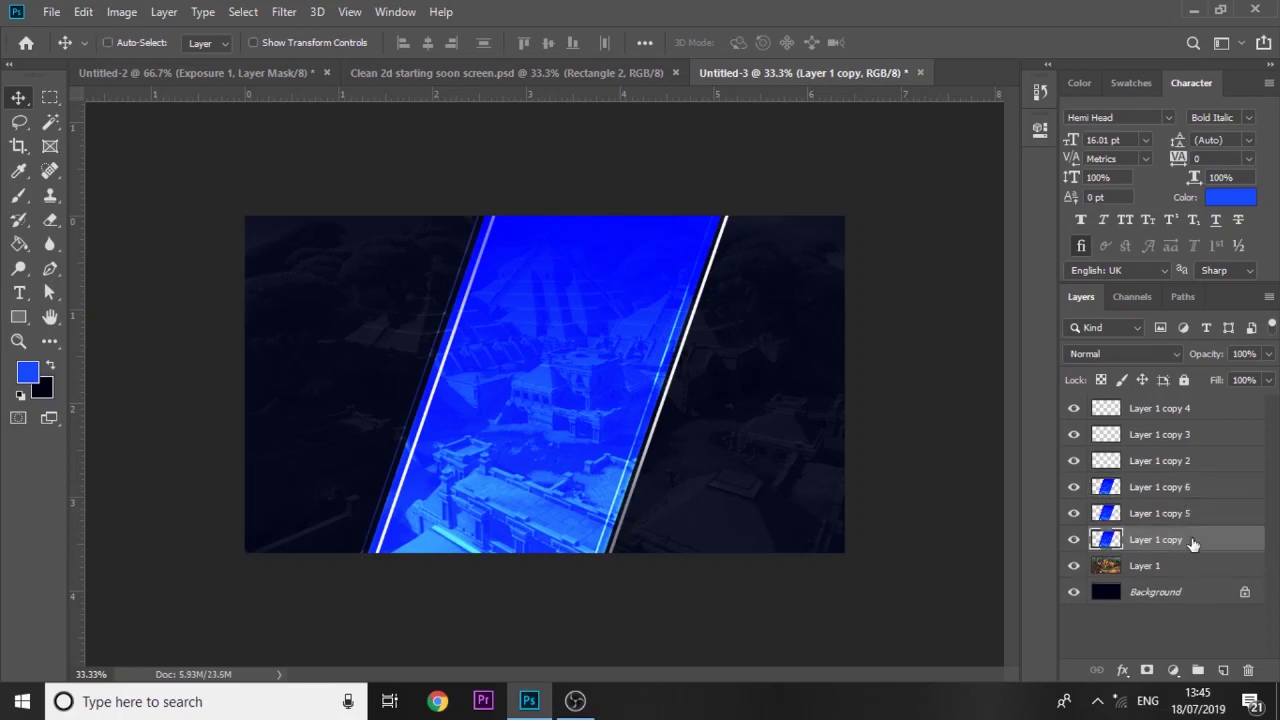
key(ctrl+t)
drag(612, 400, 1024, 421)
key(Return)
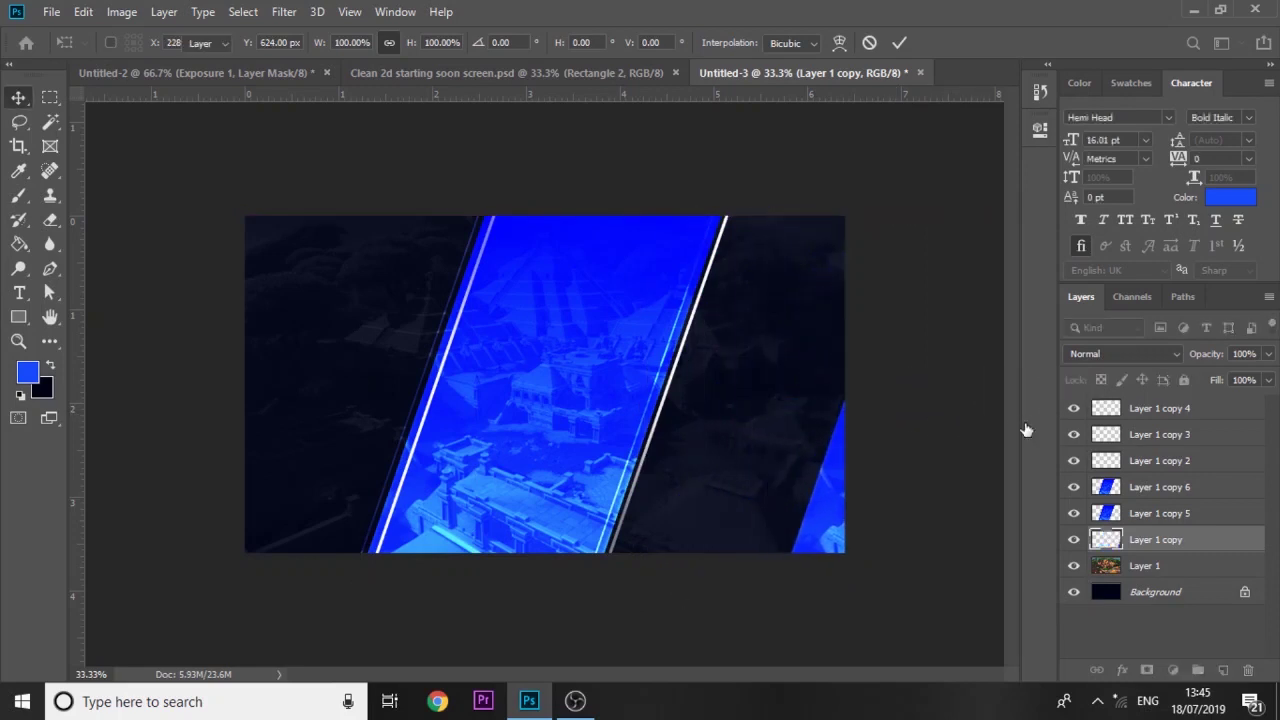
click(1099, 355)
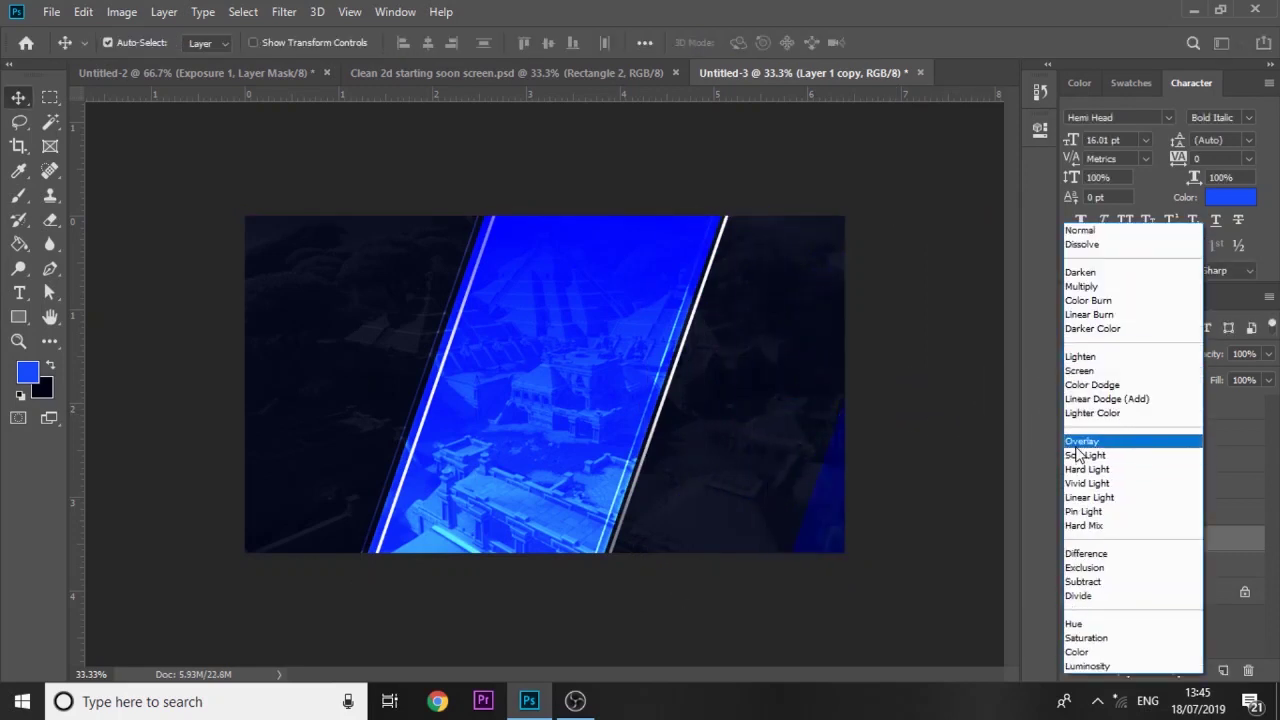
click(1077, 450)
Step: Move Layer 1 copy 5 to the canvas's left edge and blend it in Overlay
click(1165, 512)
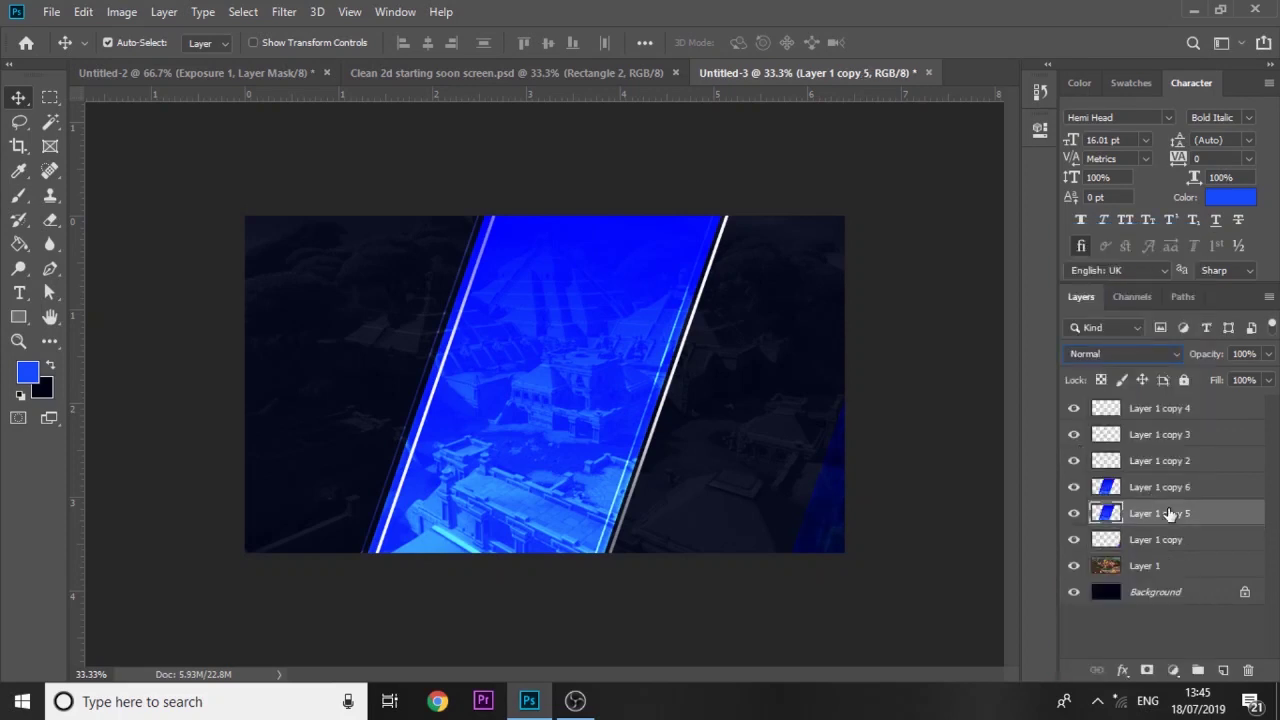
key(ctrl+t)
drag(651, 448, 233, 445)
key(Return)
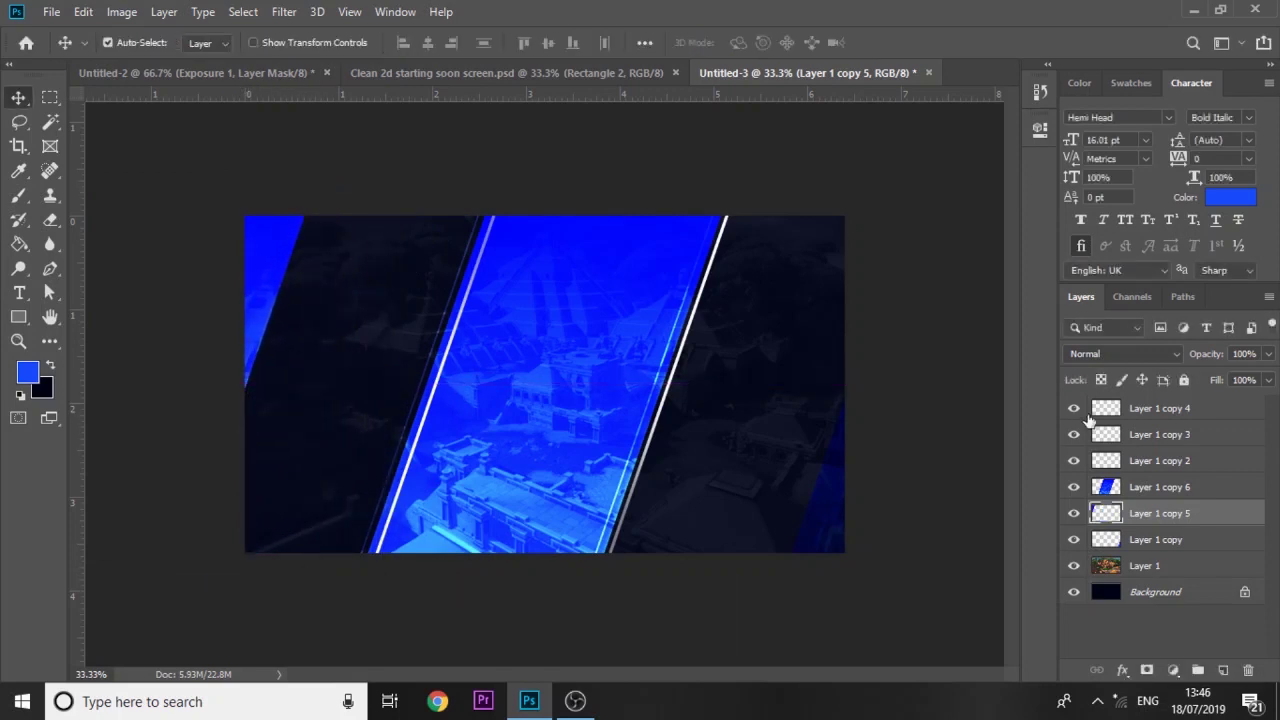
click(1110, 355)
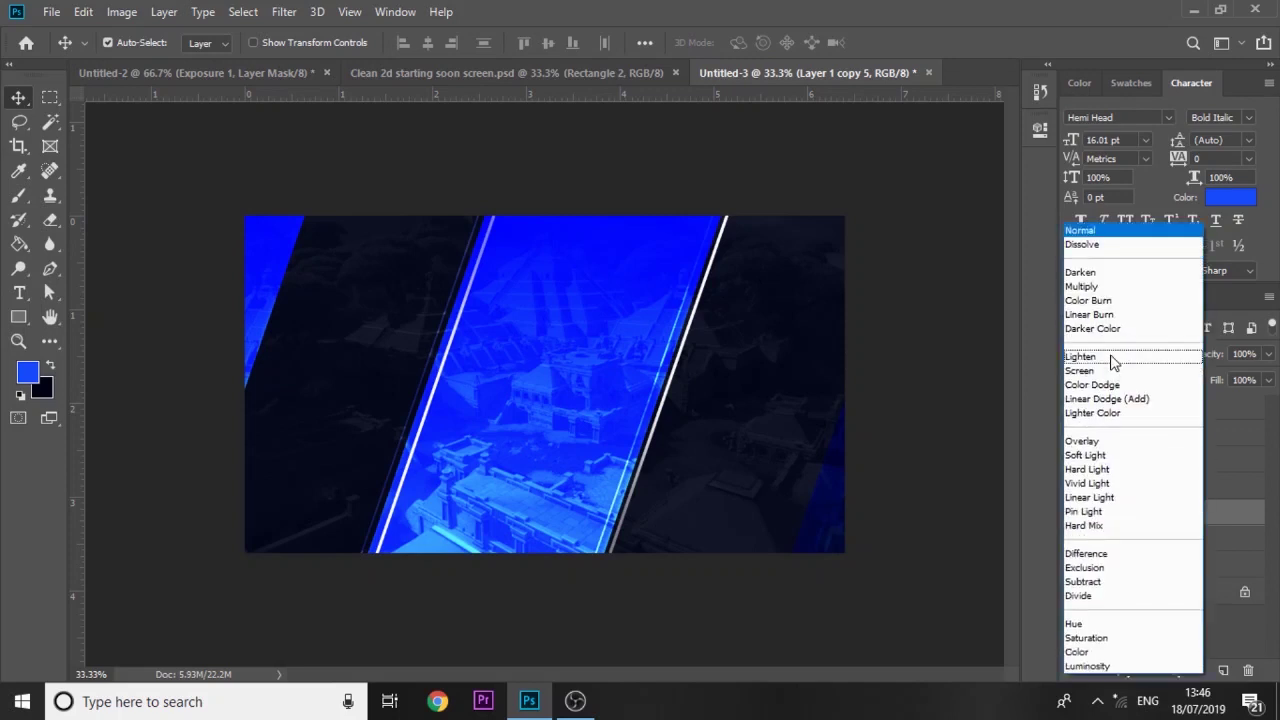
click(1098, 441)
Step: On a new Layer 2, paint a soft white glow at the top centre with a ~1542 px ffffff brush
click(1122, 425)
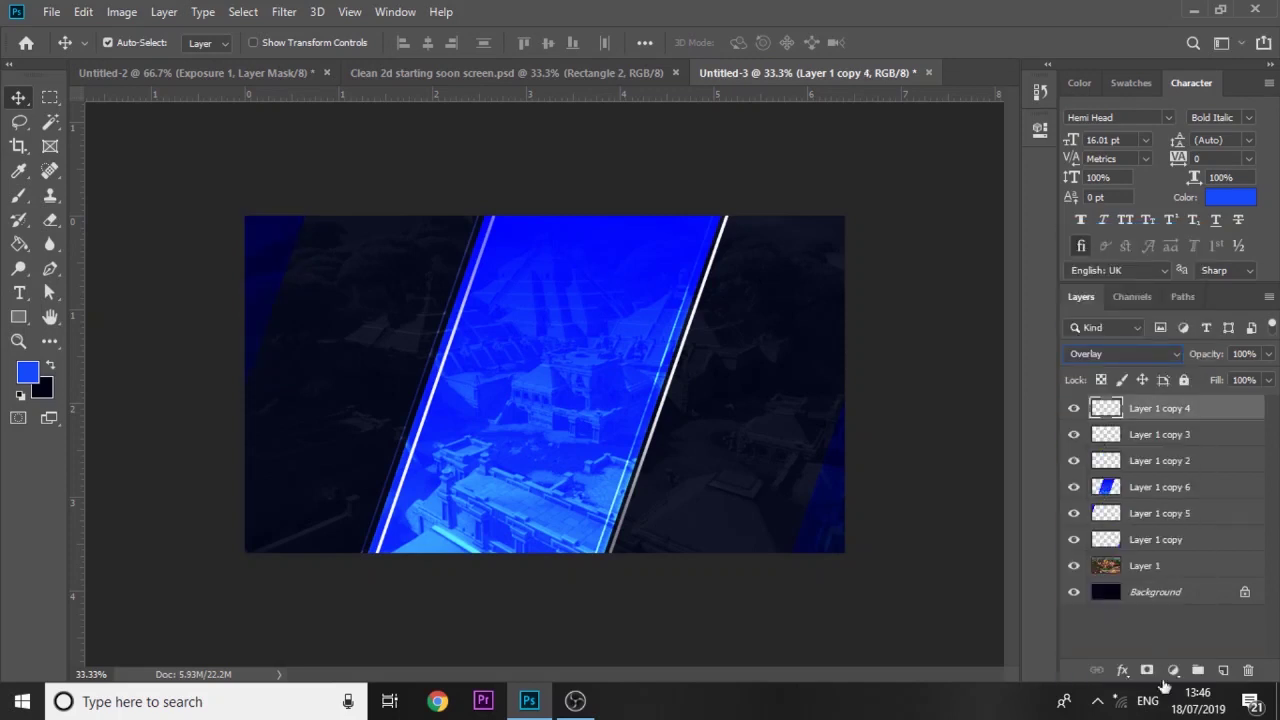
click(1223, 670)
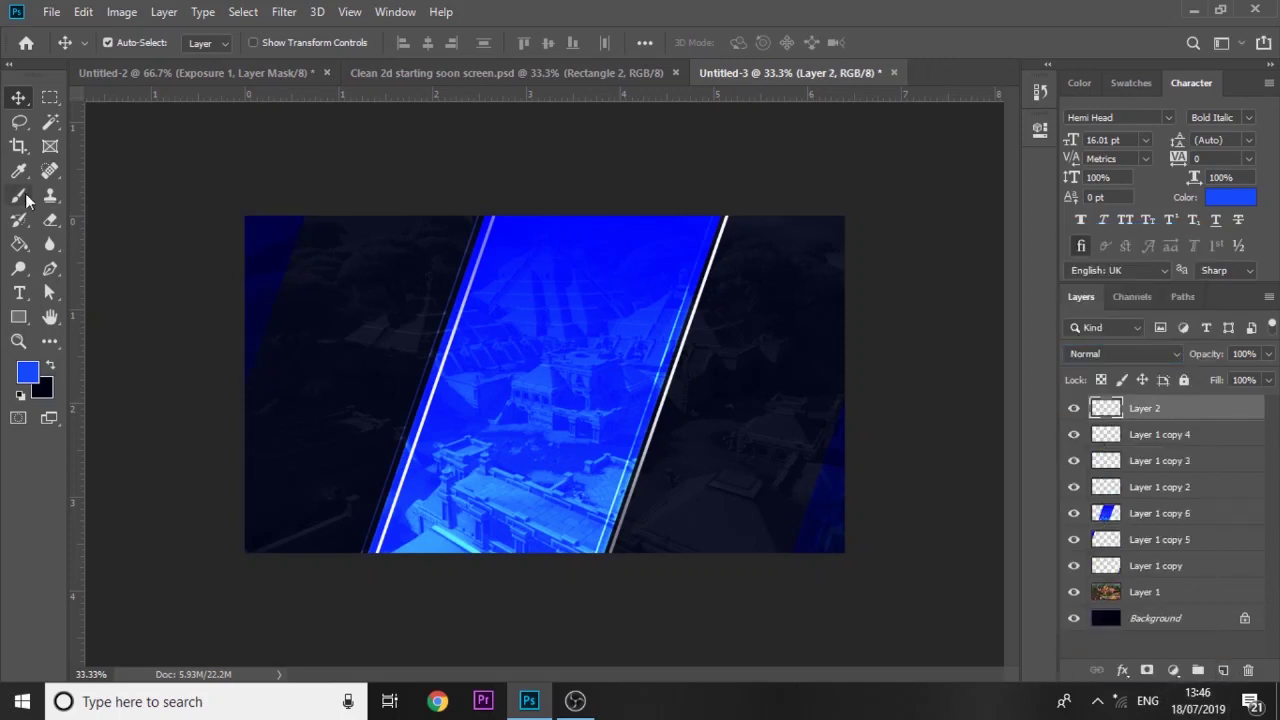
click(18, 195)
click(27, 374)
text(ffffff)
key(Return)
key(ctrl+minus)
mouse_move(560, 286)
mouse_down()
mouse_move(609, 312)
mouse_move(668, 314)
mouse_up()
click(541, 172)
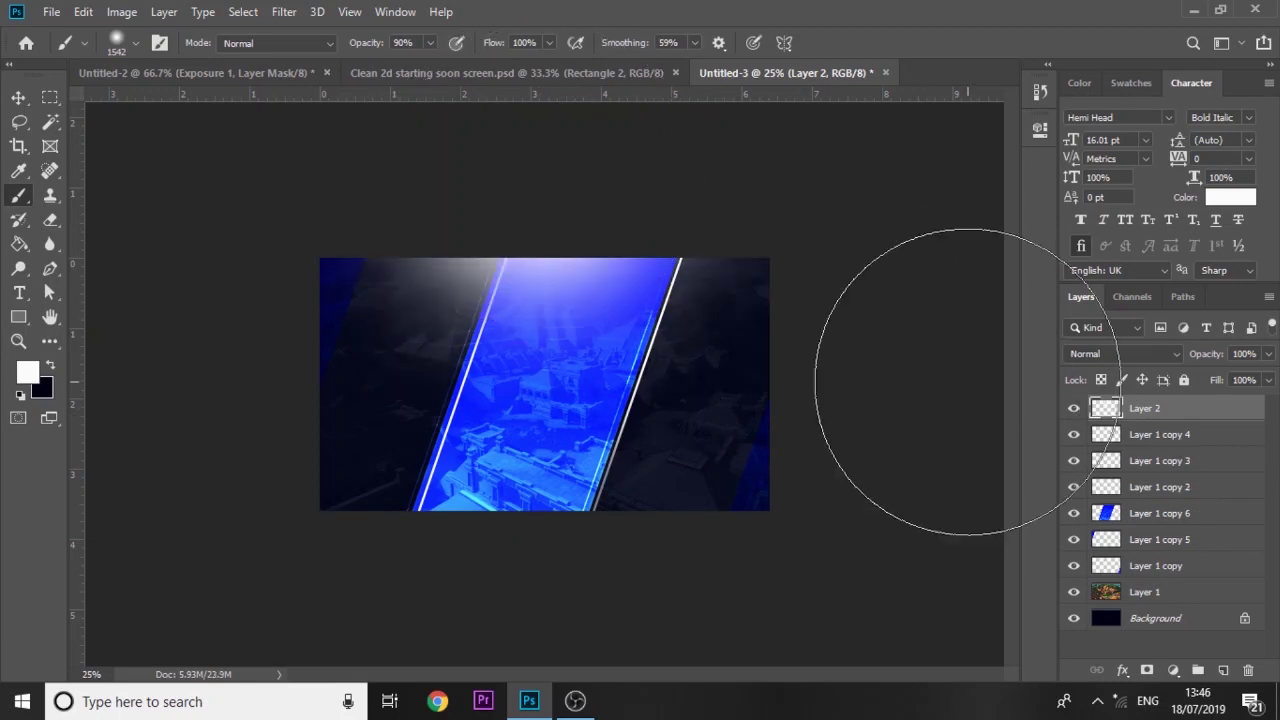
Step: On a new Layer 3, paint a white glow at the bottom centre and set it to Overlay
click(1222, 670)
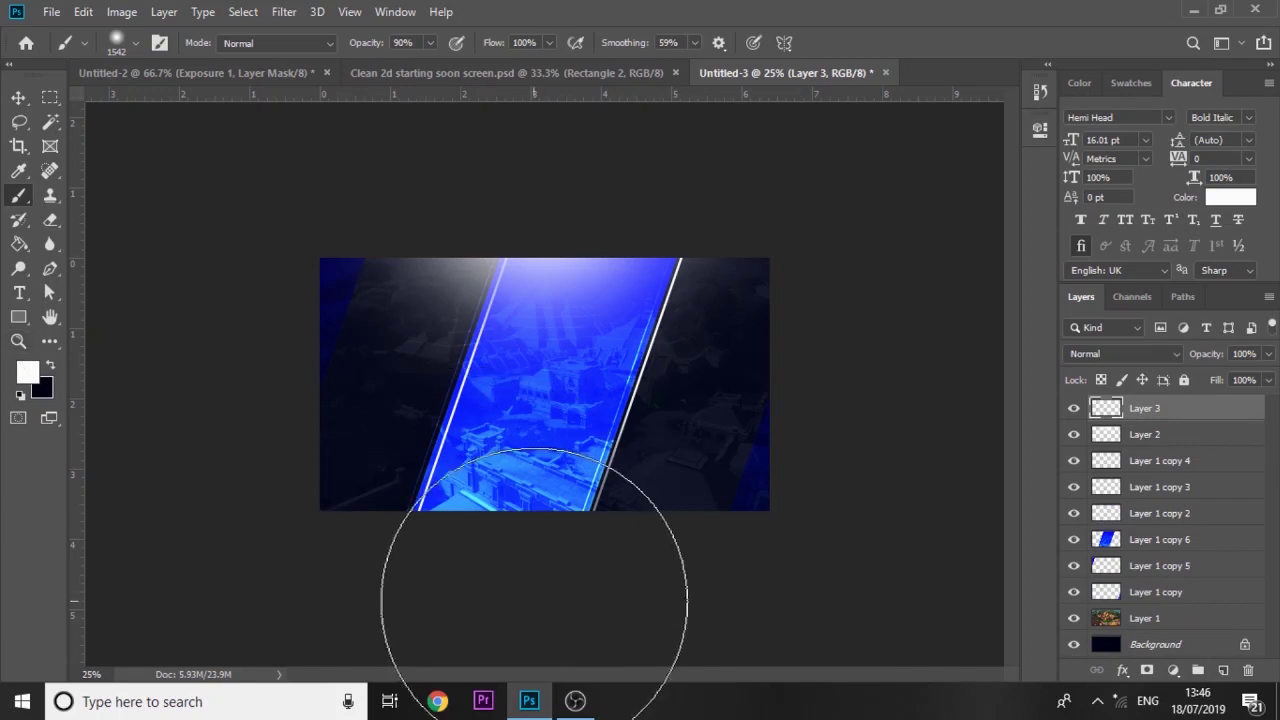
click(549, 575)
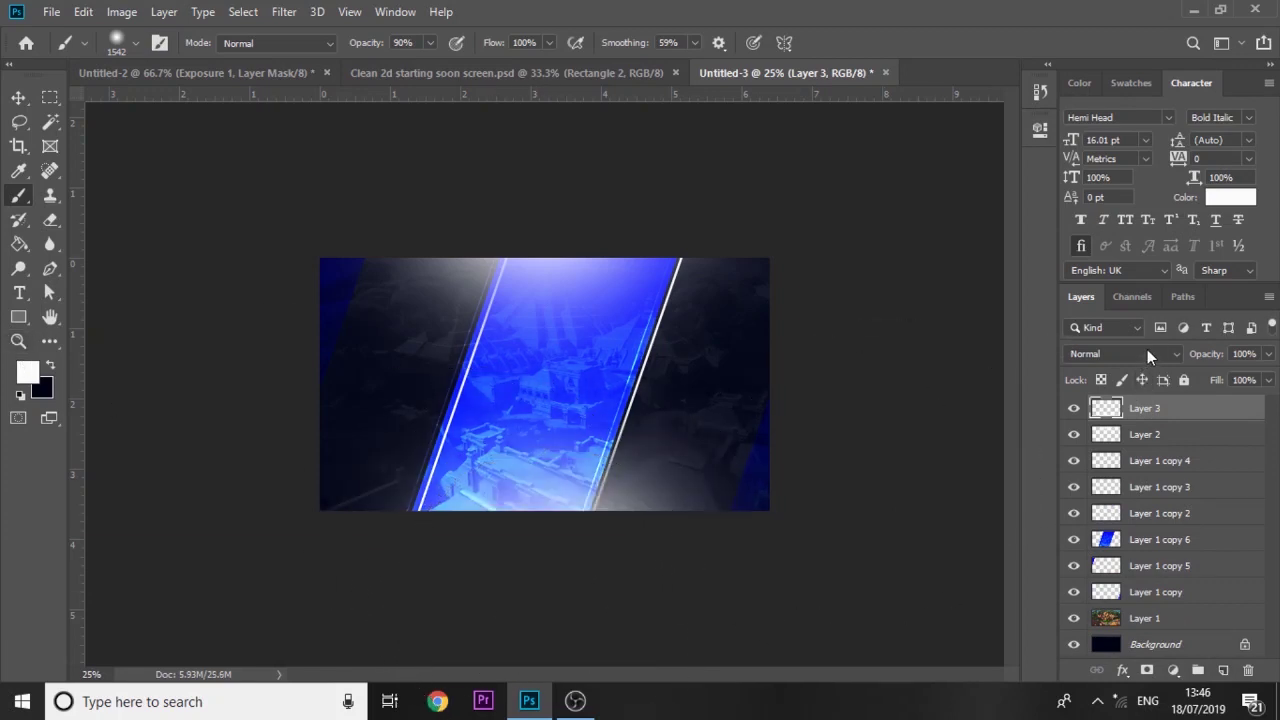
click(1140, 353)
click(1100, 442)
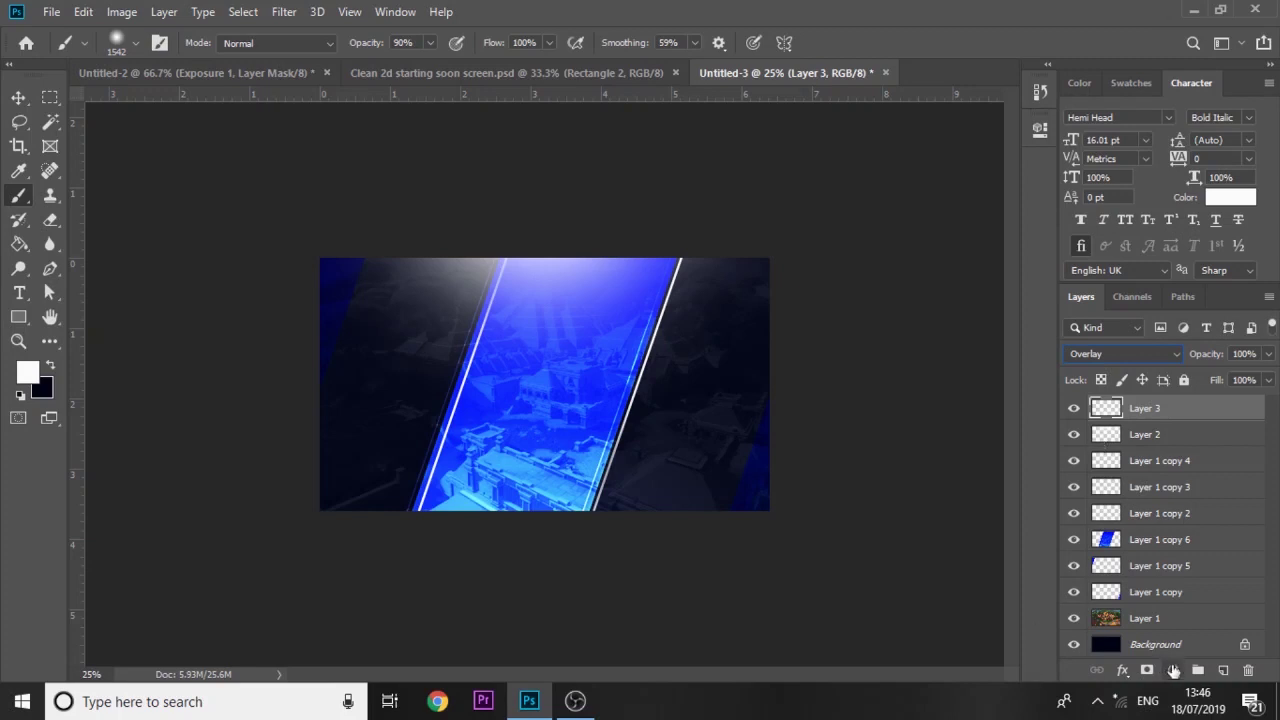
Step: Add a Brightness/Contrast adjustment layer with brightness -12 and contrast 8
click(1174, 670)
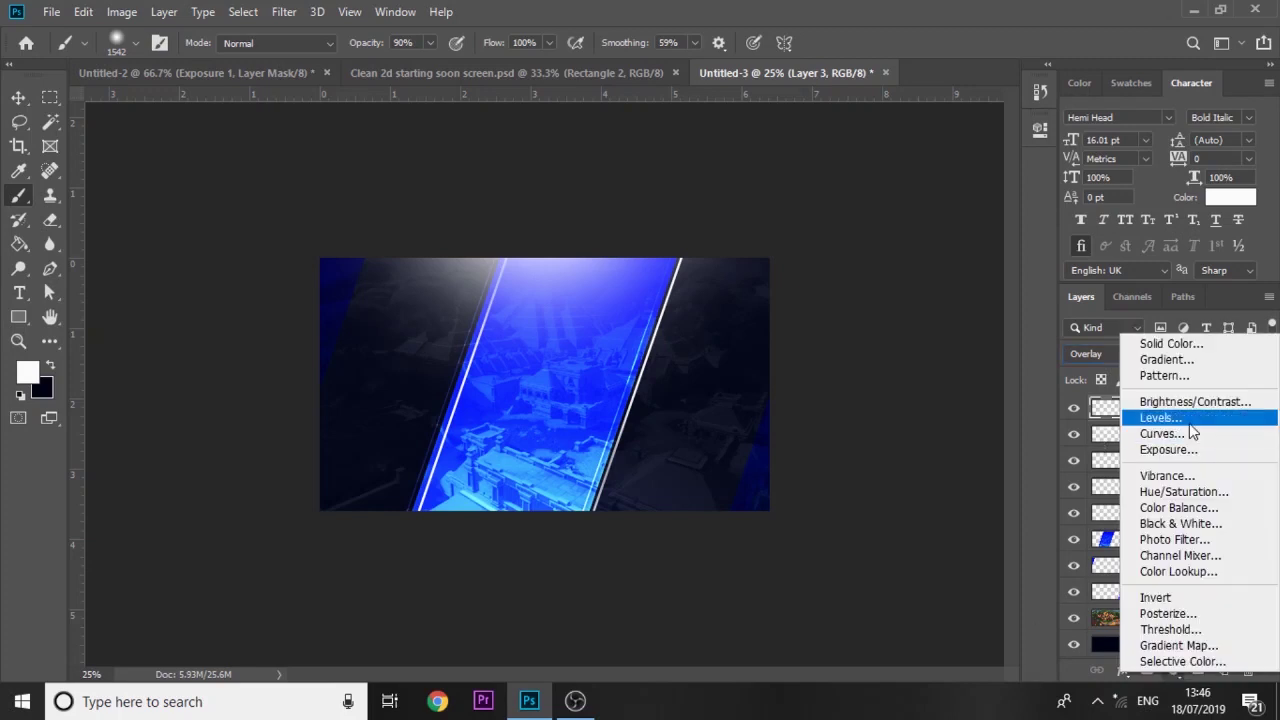
click(1186, 401)
drag(879, 238, 888, 272)
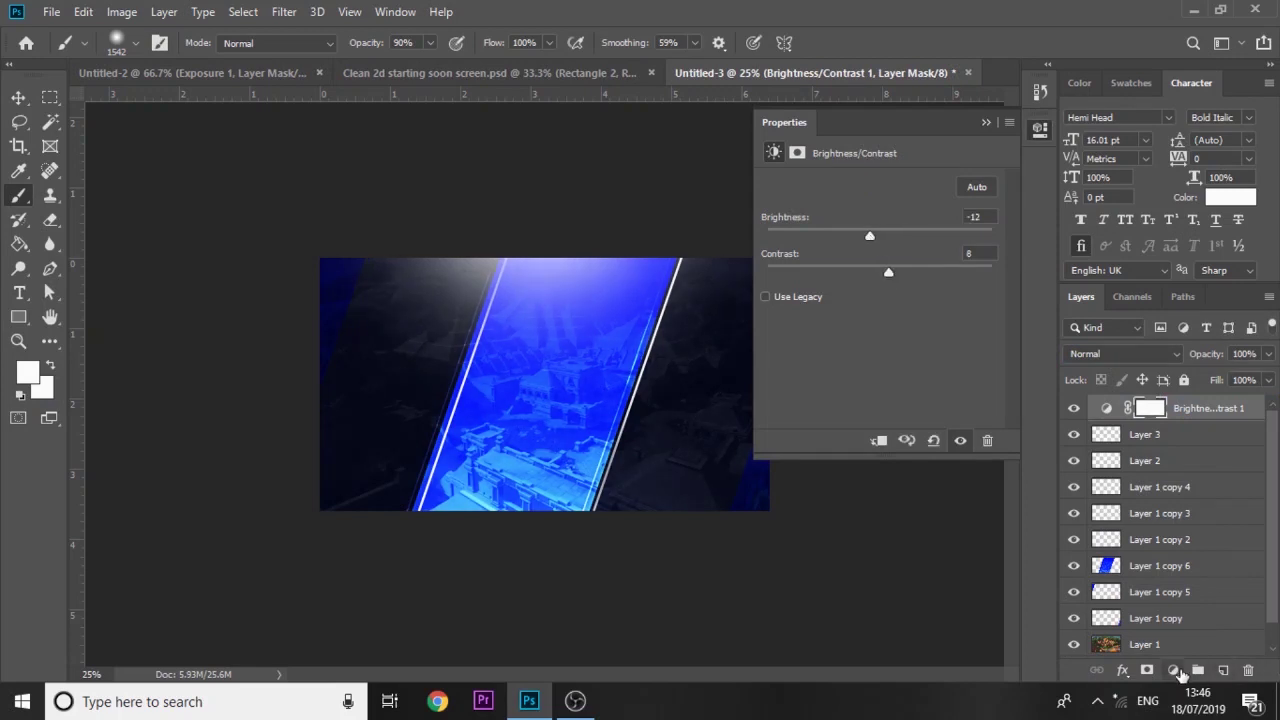
Step: Add a Curves adjustment layer with the lower part of the curve pulled down
click(1174, 670)
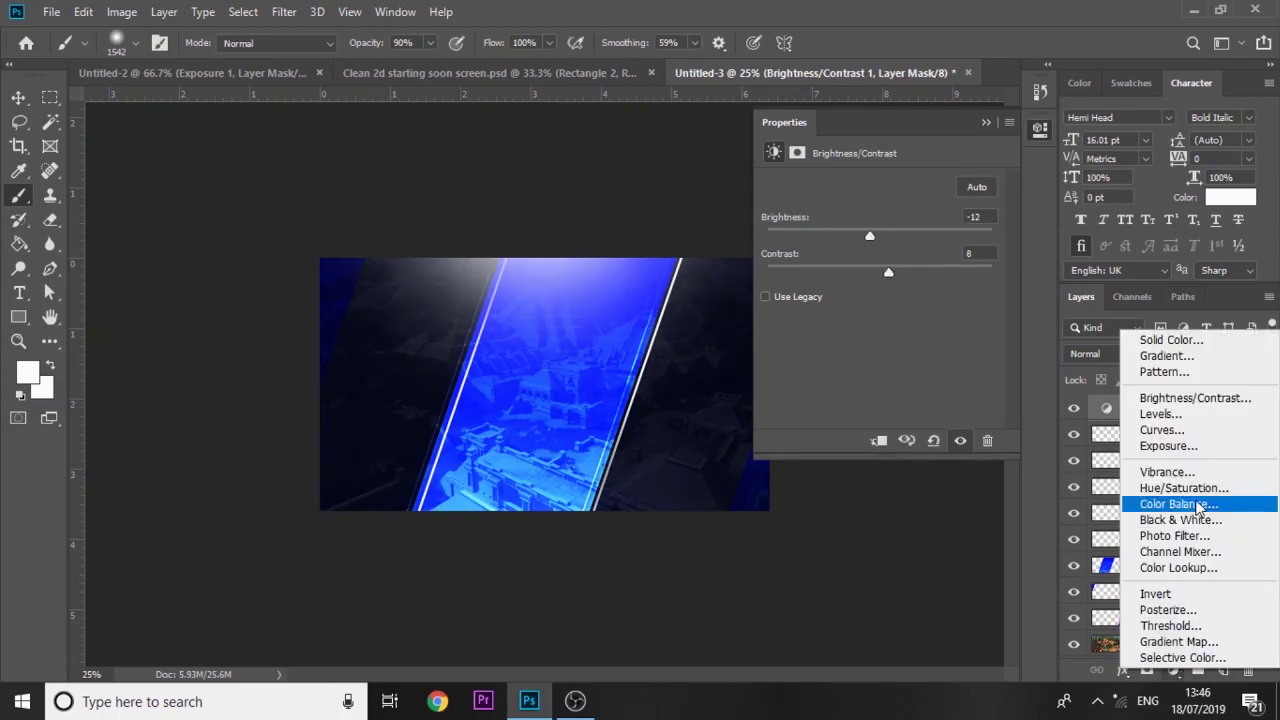
click(1165, 430)
click(940, 270)
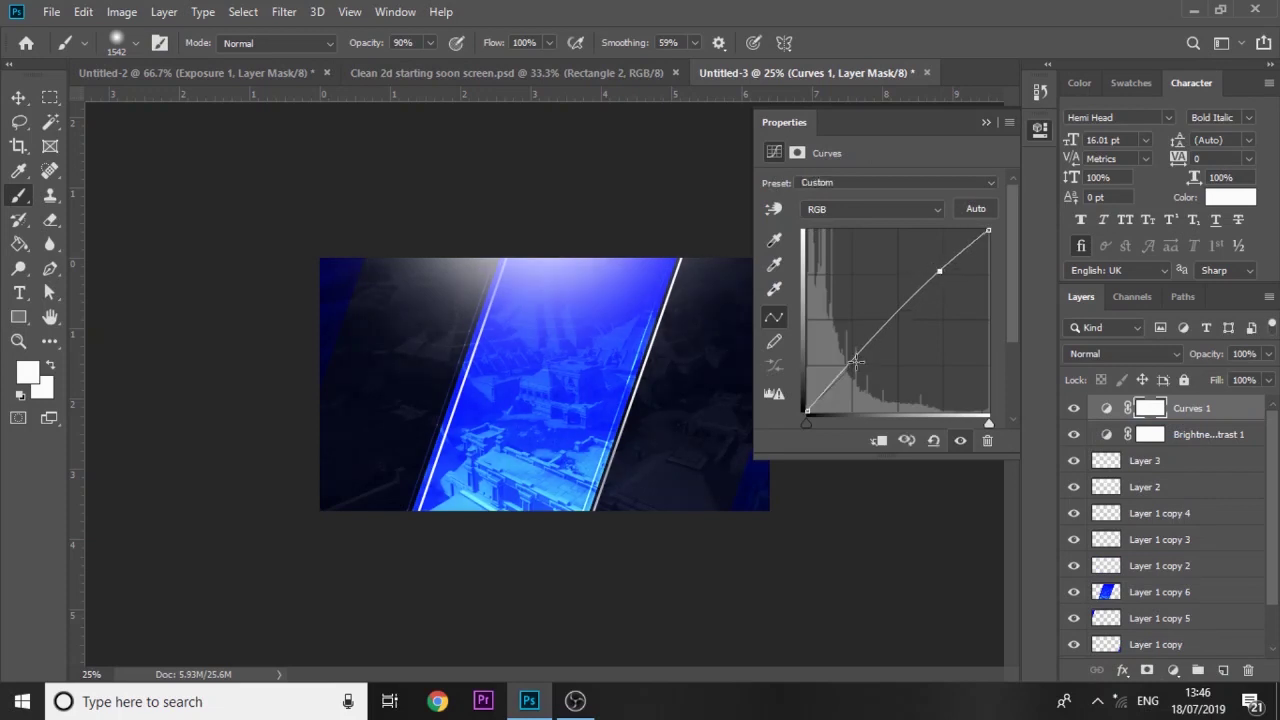
click(855, 367)
Step: Add an Exposure adjustment layer with exposure +0.22 and offset +0.0125
click(1173, 670)
click(1163, 449)
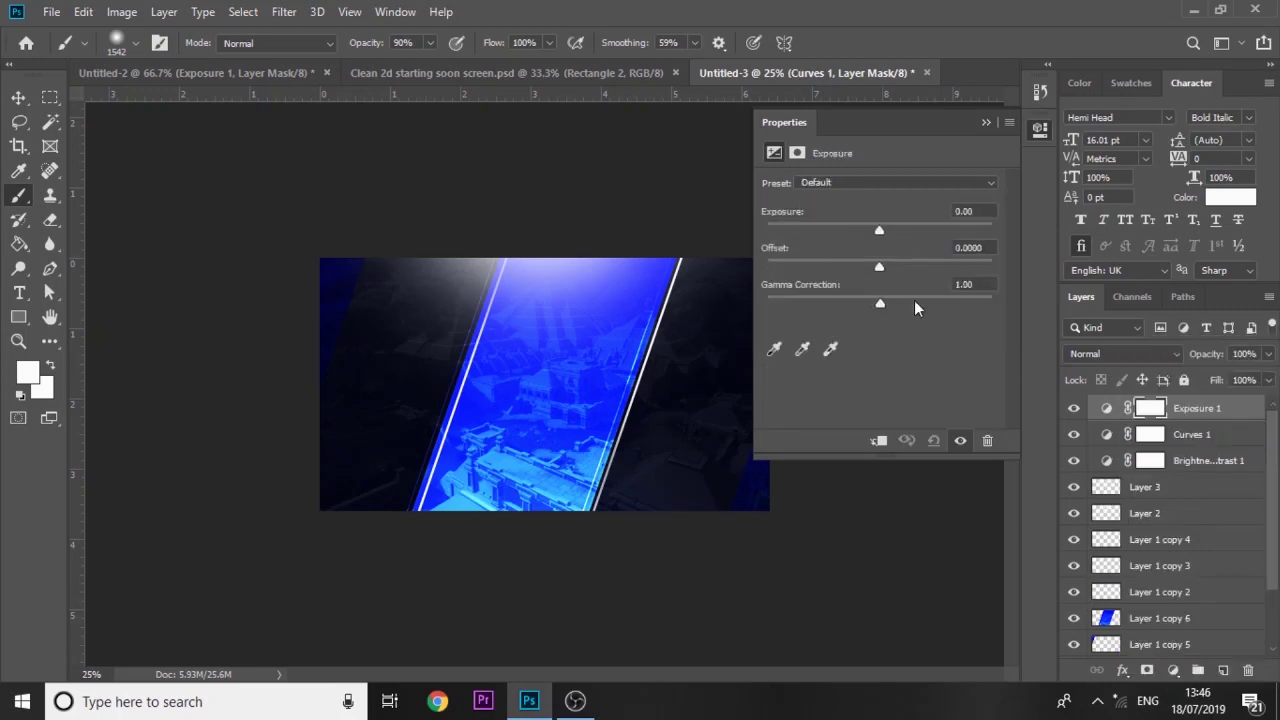
click(883, 229)
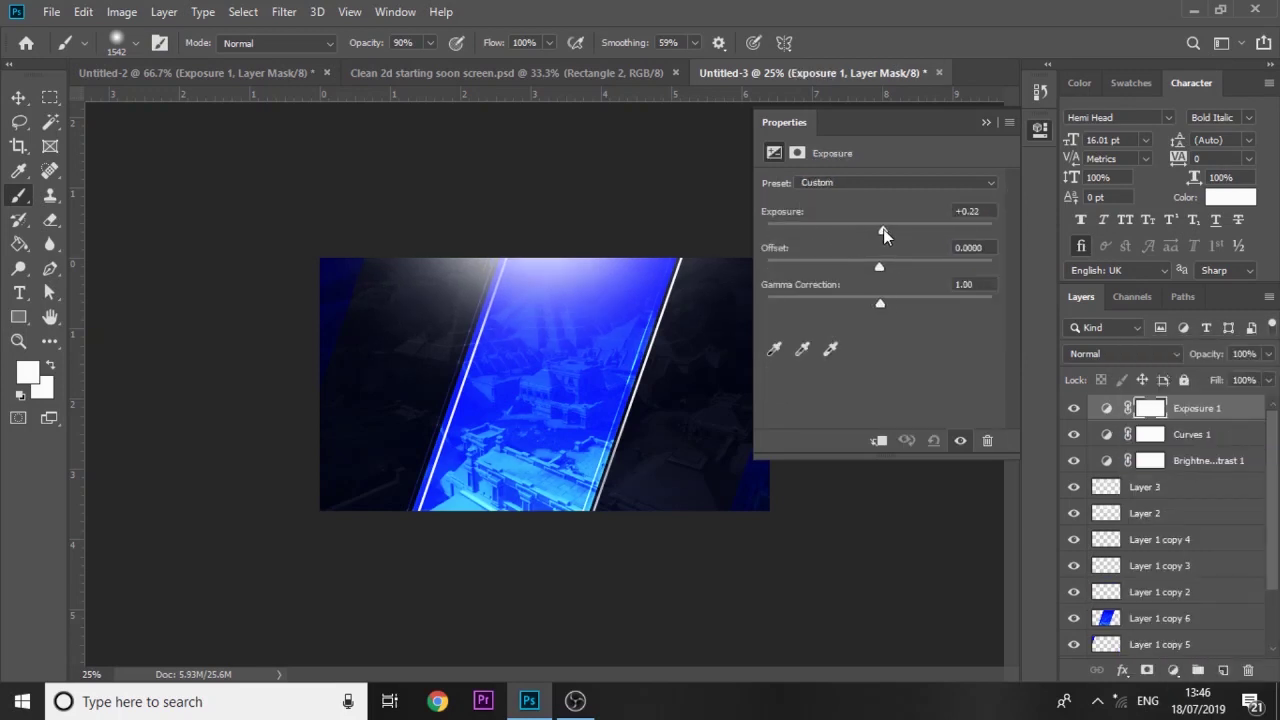
drag(883, 262, 885, 305)
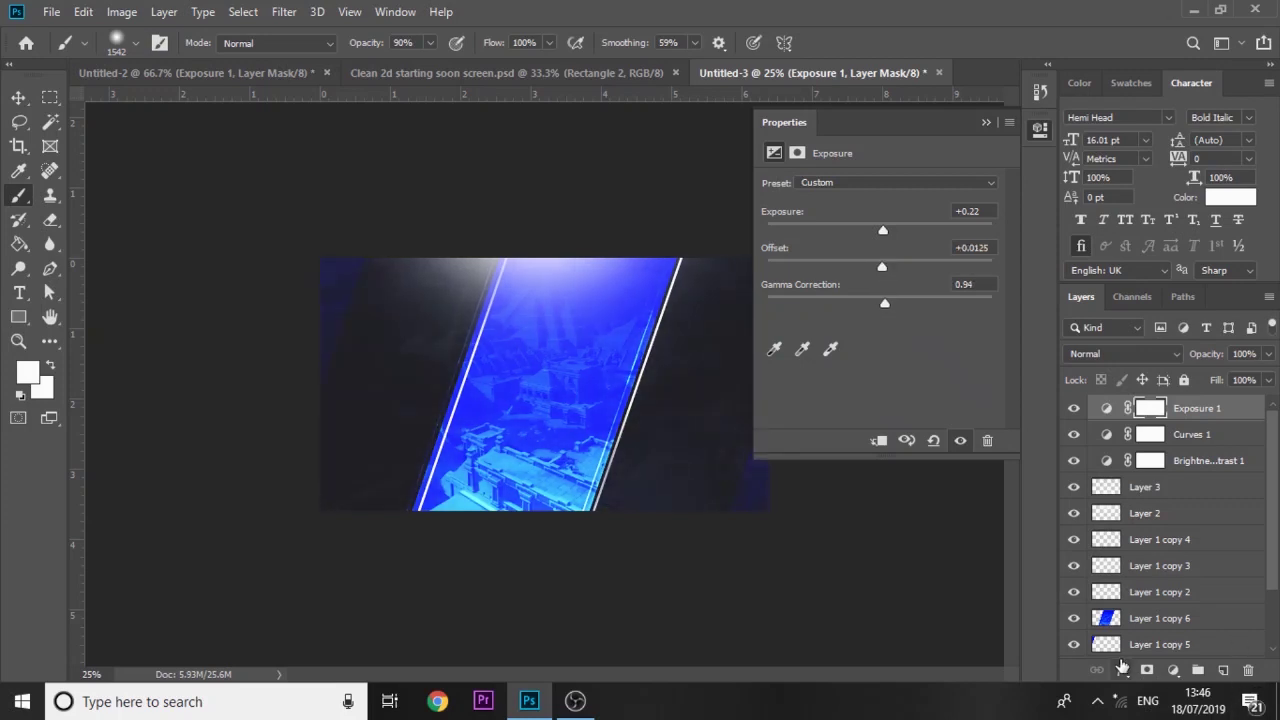
Step: Add a Color Balance adjustment layer with midtones at -9, -5, +6
click(1172, 671)
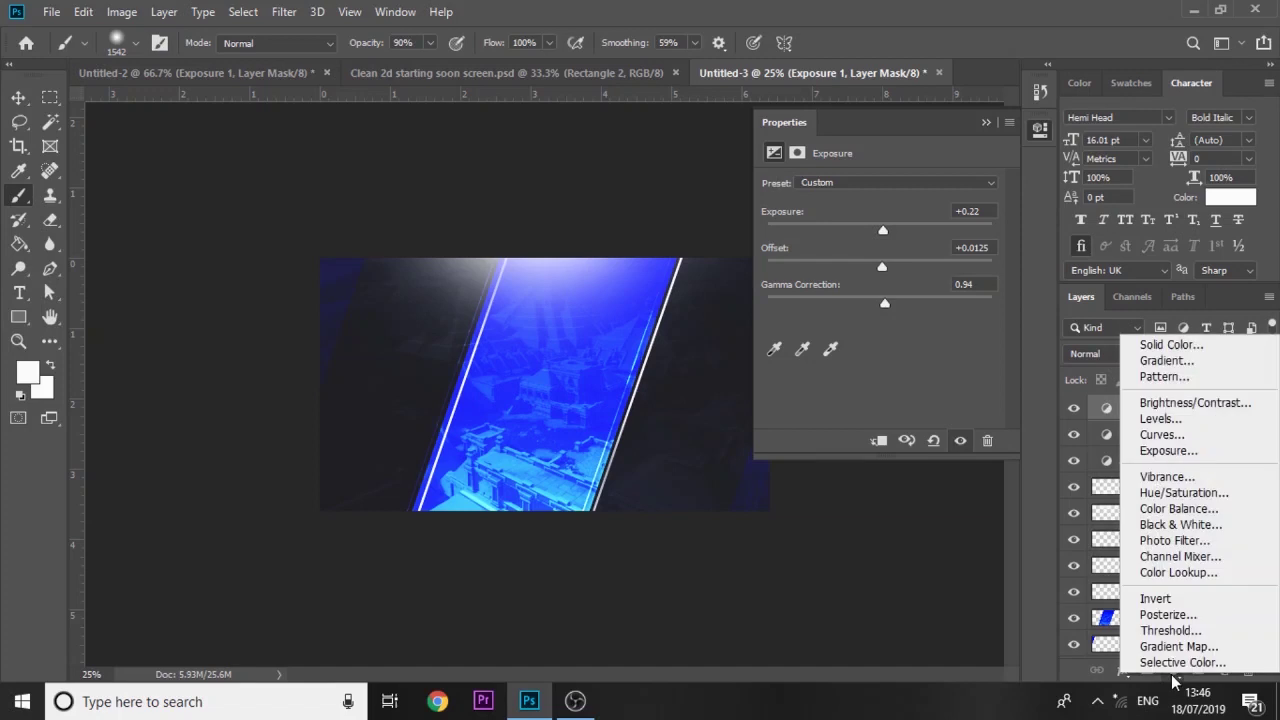
click(1180, 508)
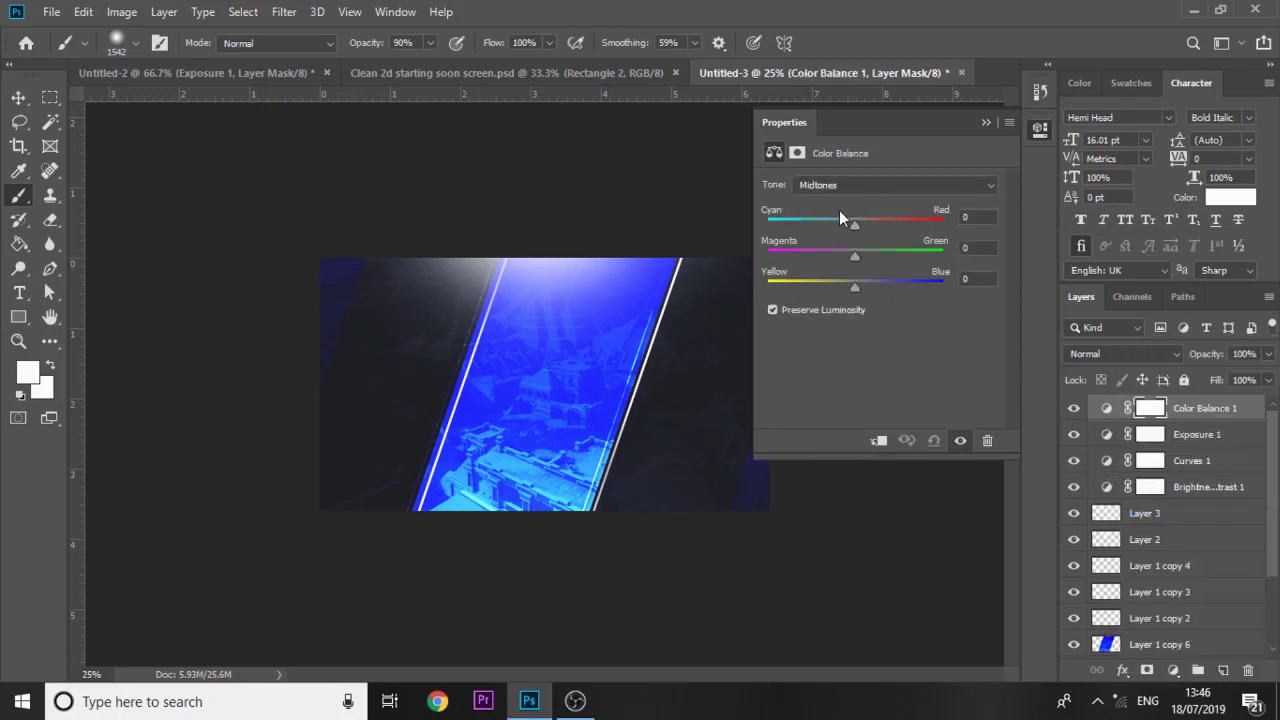
click(846, 224)
click(850, 253)
click(860, 286)
Step: Group the four adjustment layers into Group 1
click(986, 122)
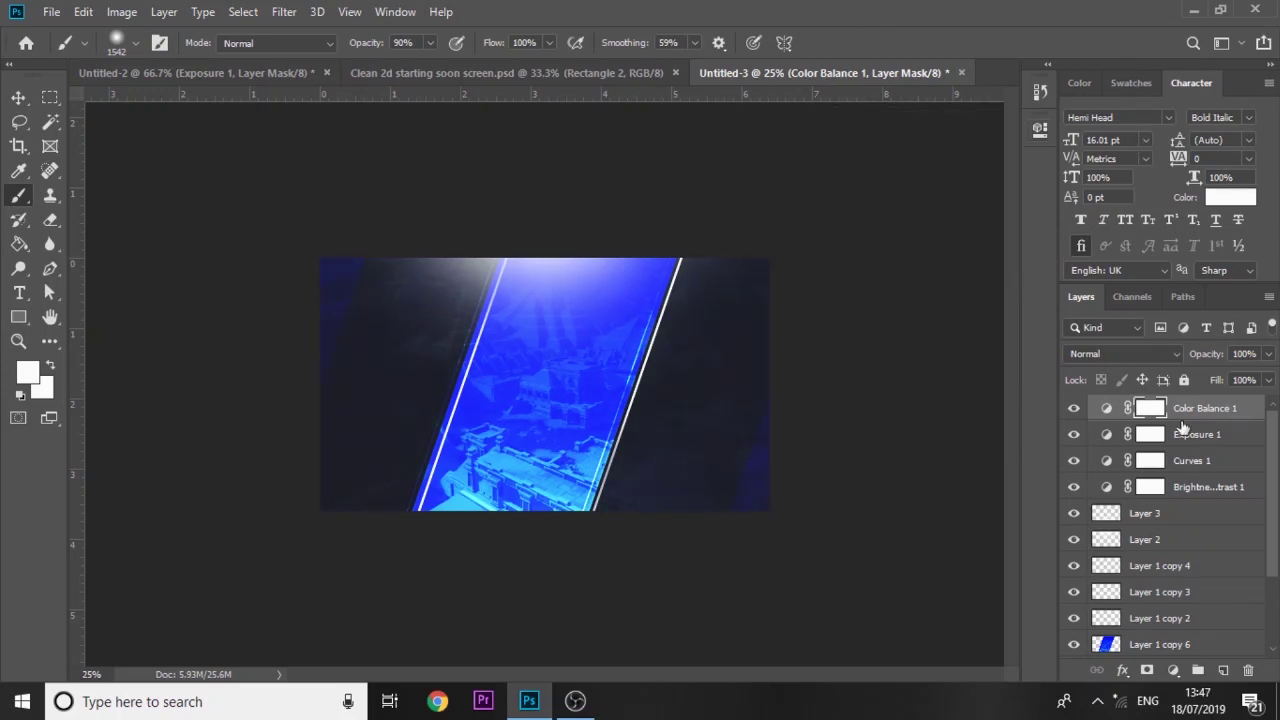
shift+click(1200, 490)
key(ctrl+g)
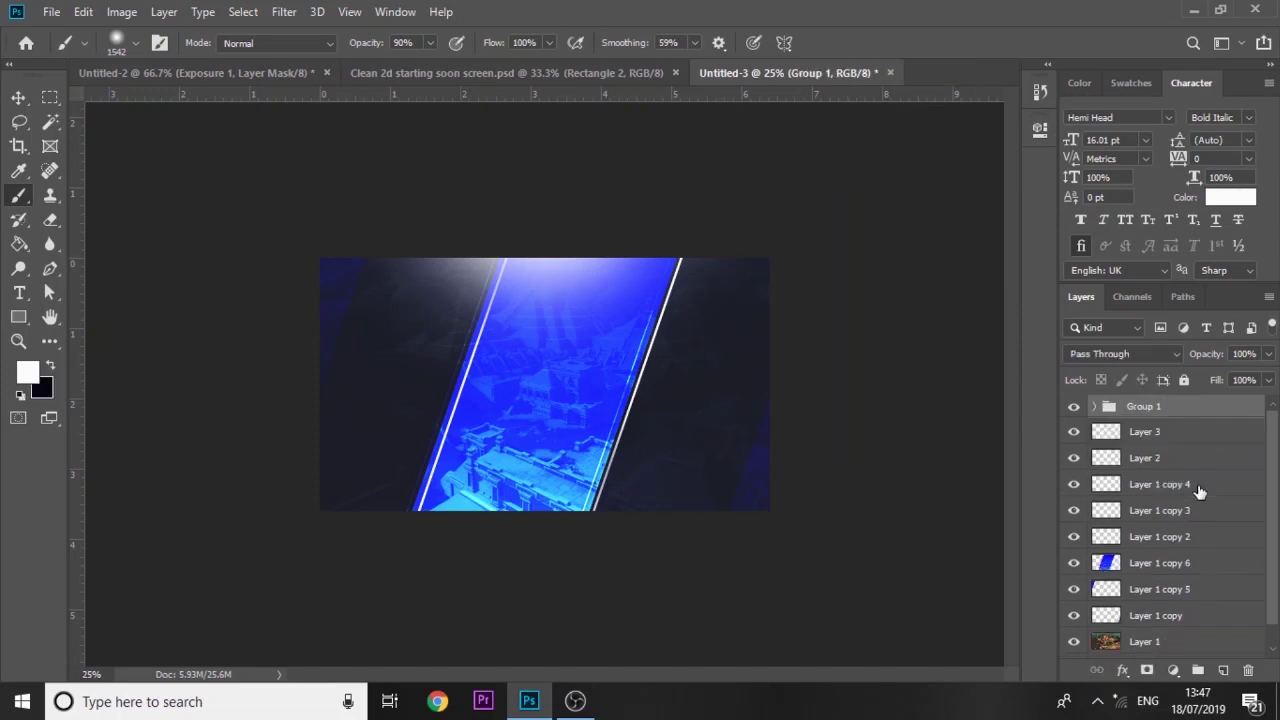
Step: Toggle Group 1 and Layer 1 visibility to compare their effect, leaving Layer 1 selected
click(1075, 408)
click(19, 293)
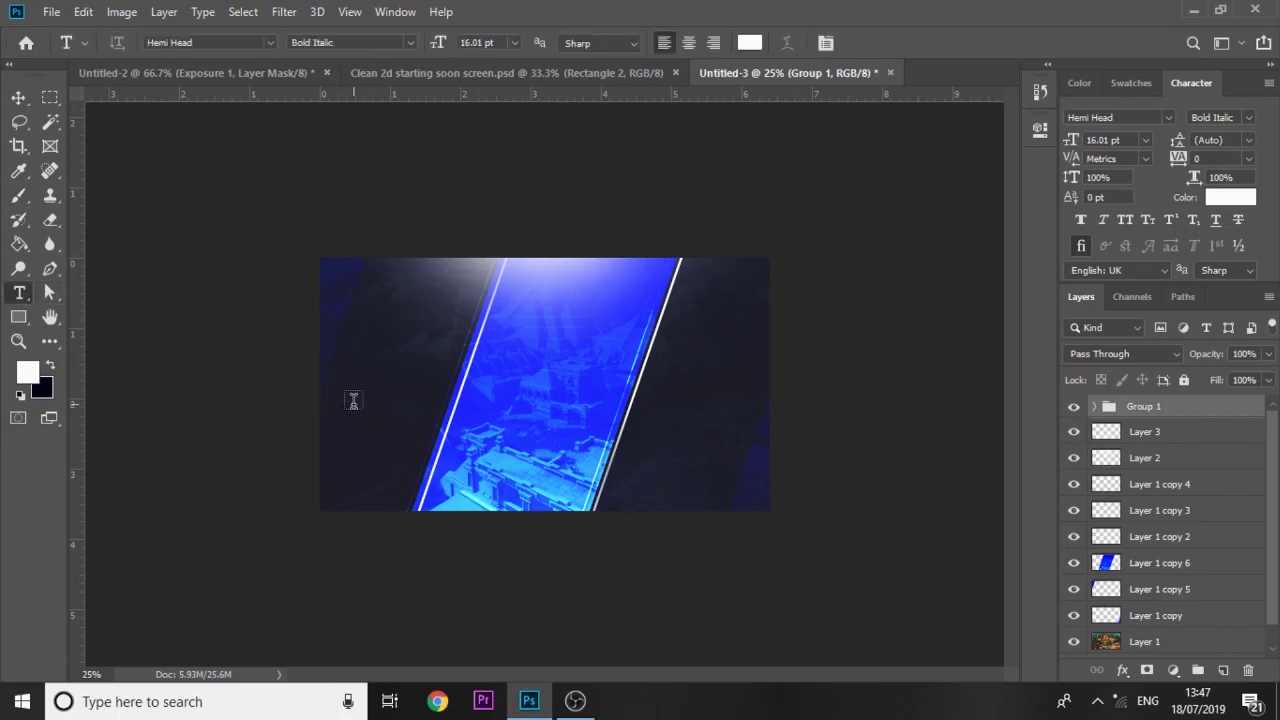
key(ctrl+plus)
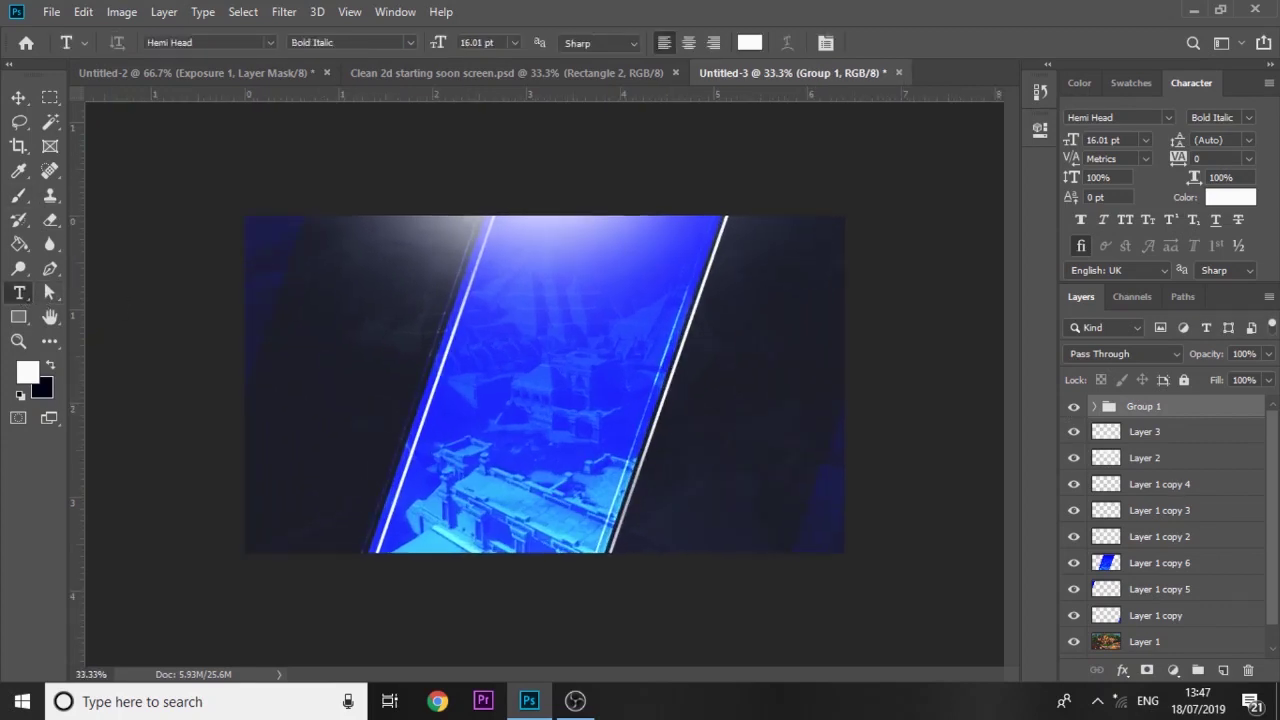
scroll(1272, 500, down, 2)
click(1203, 621)
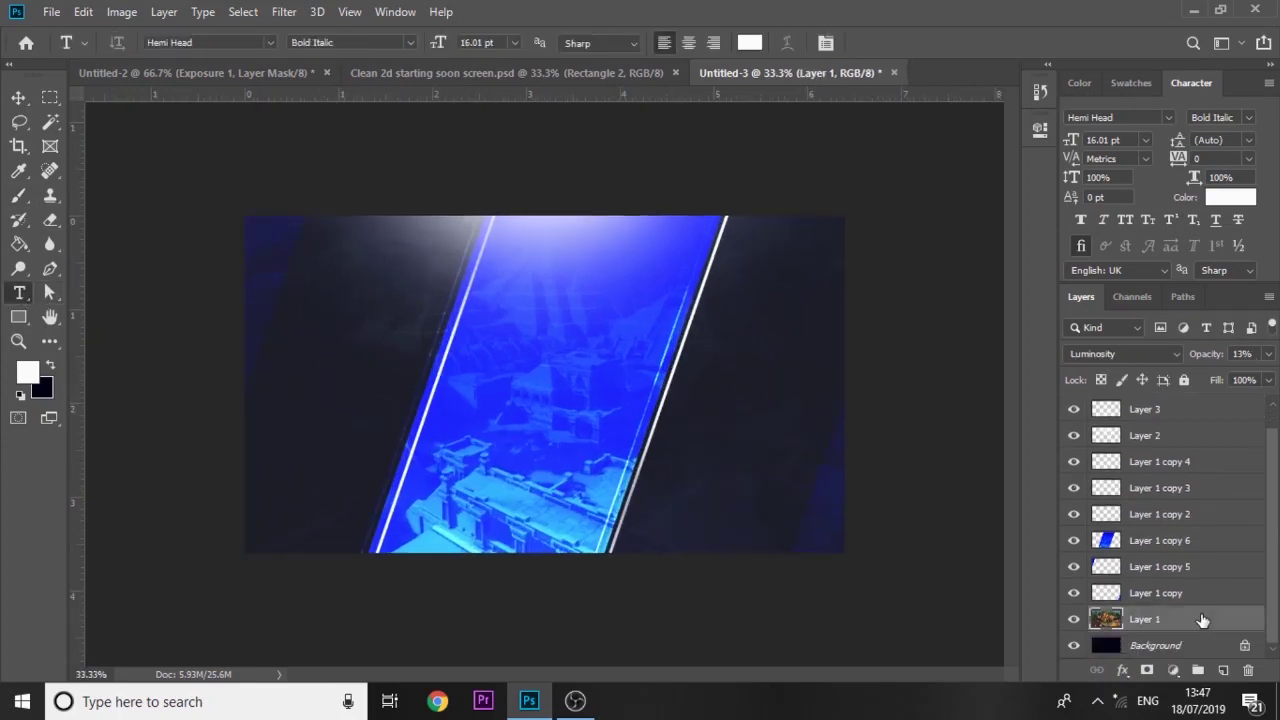
click(1073, 620)
click(1073, 620)
click(1073, 620)
Step: Duplicate Layer 1 and apply the Color Halftone filter to the copy
key(ctrl+j)
click(286, 11)
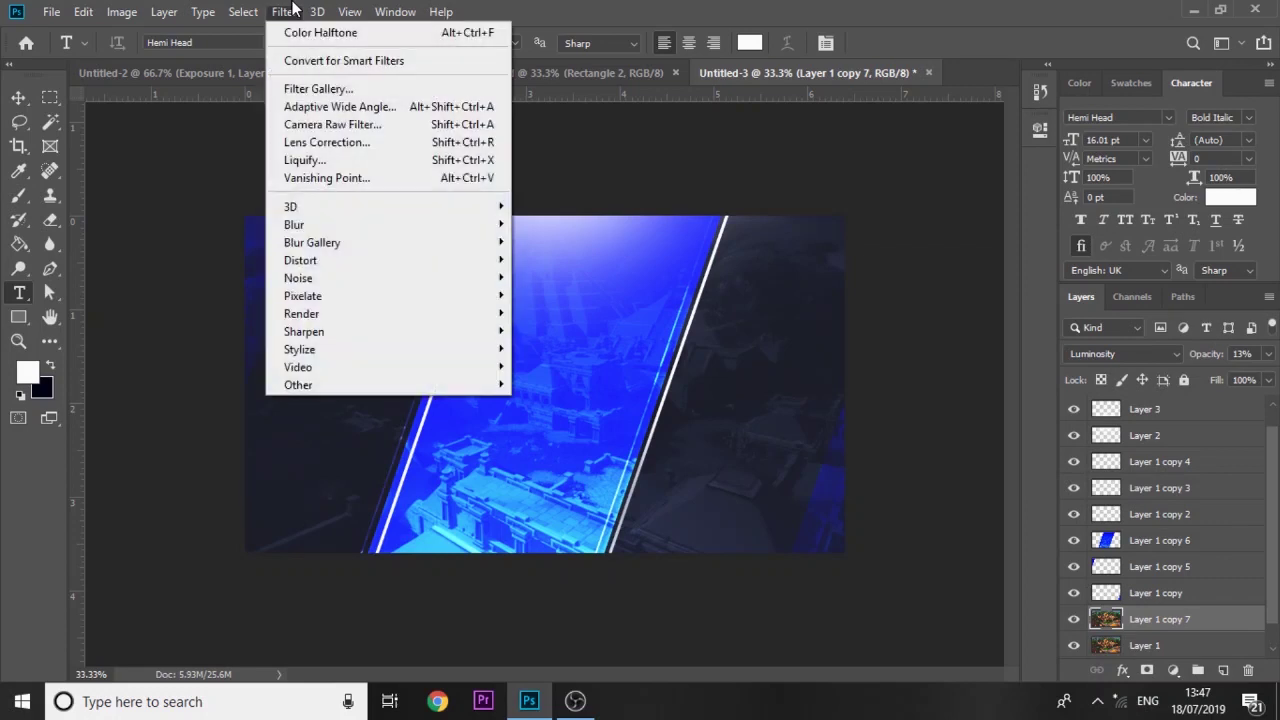
mouse_move(383, 299)
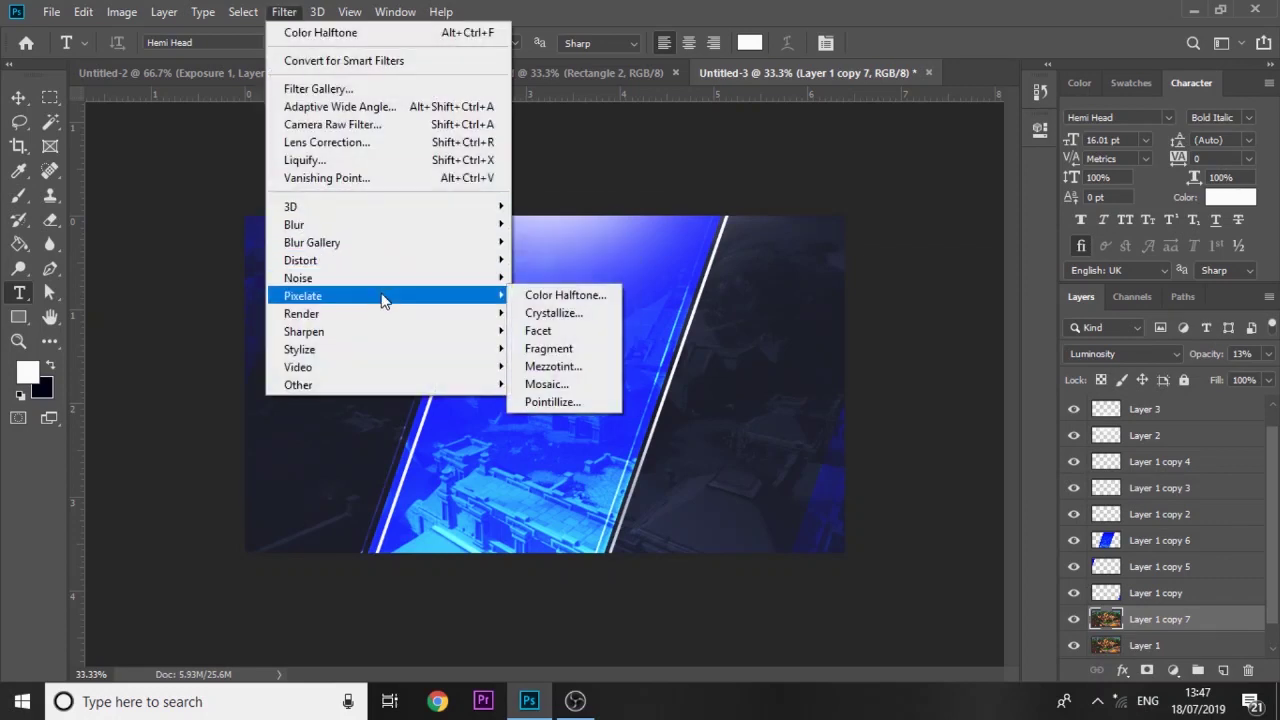
click(530, 294)
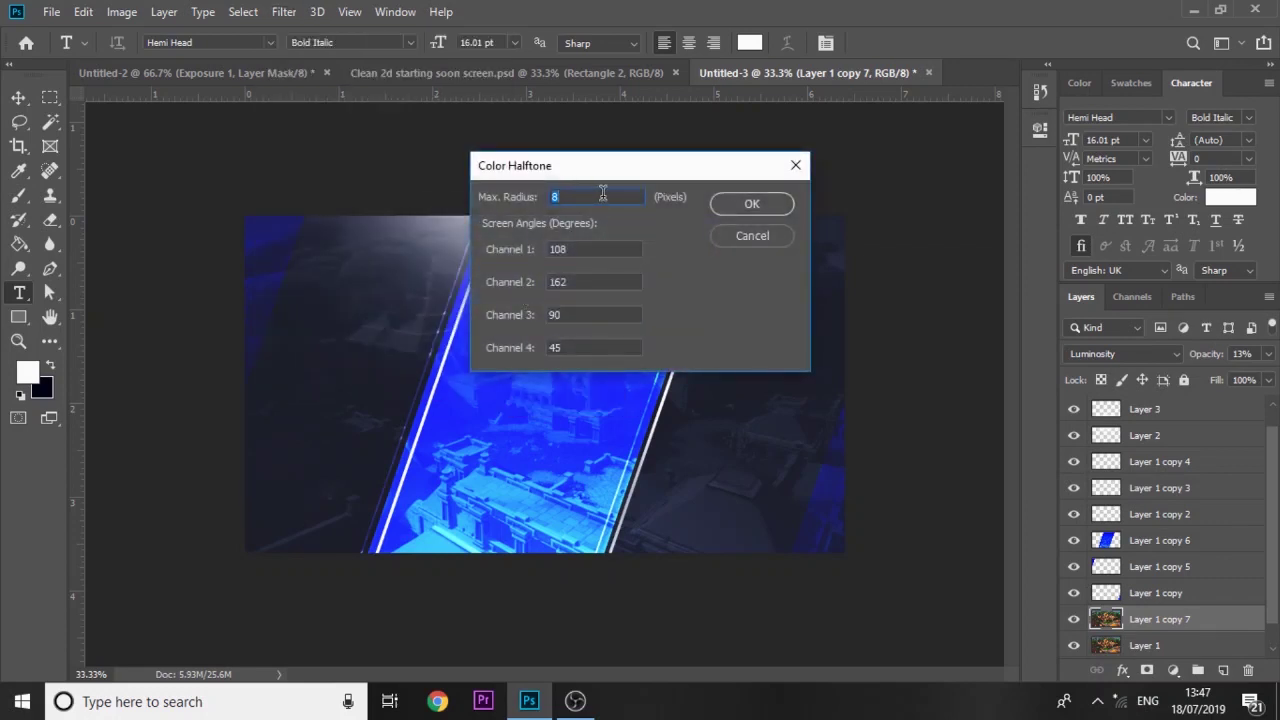
click(749, 204)
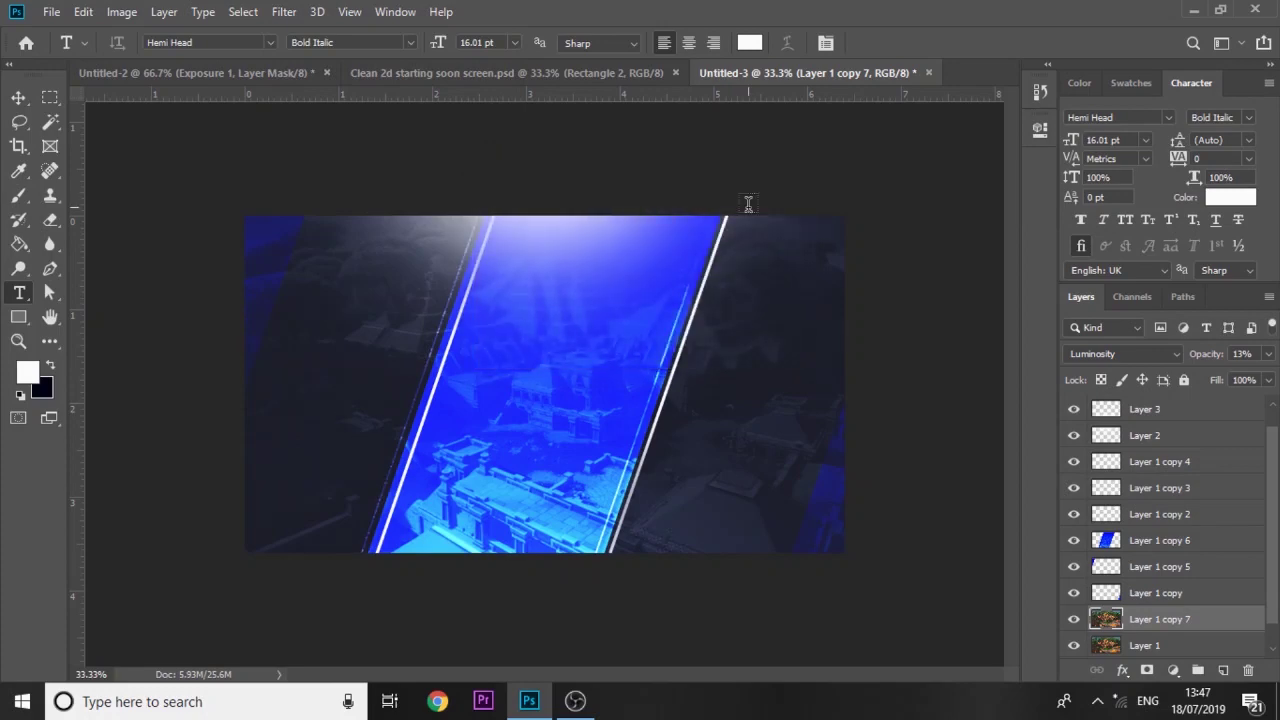
Step: Zoom in on the halftone dots and undo/redo the filter to compare
key(ctrl+plus)
key(ctrl+plus)
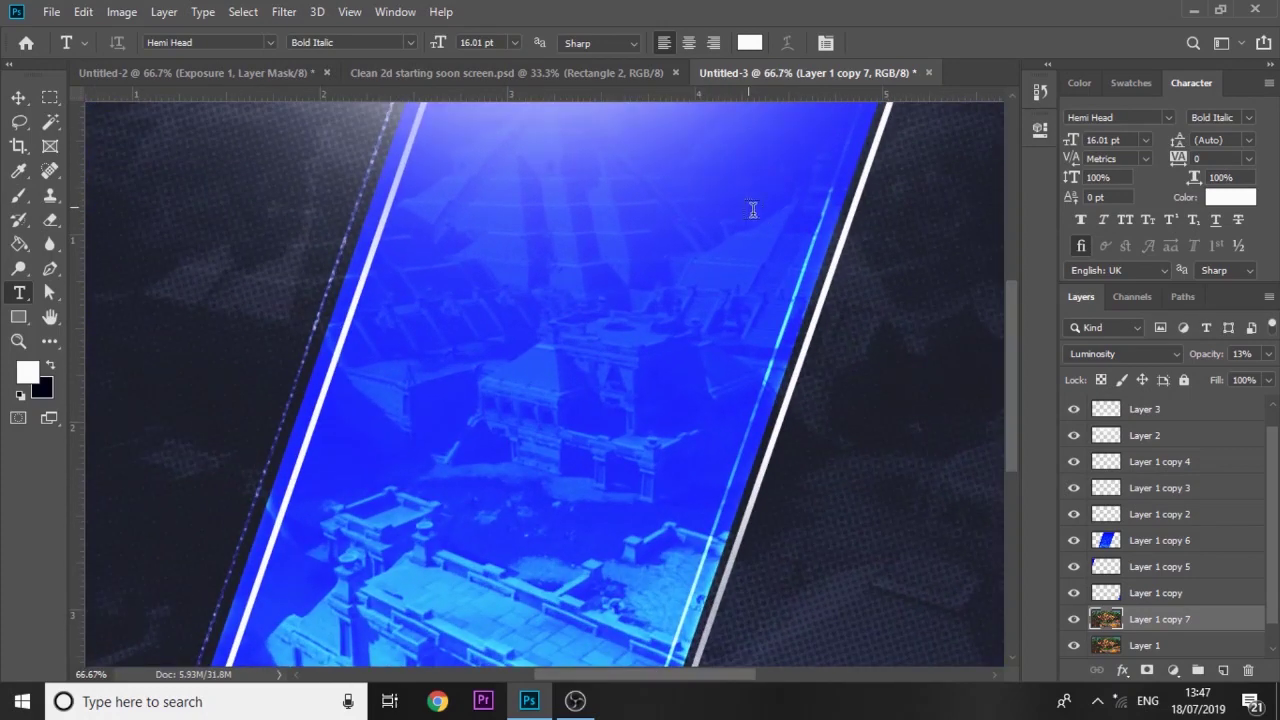
key(ctrl+minus)
key(ctrl+minus)
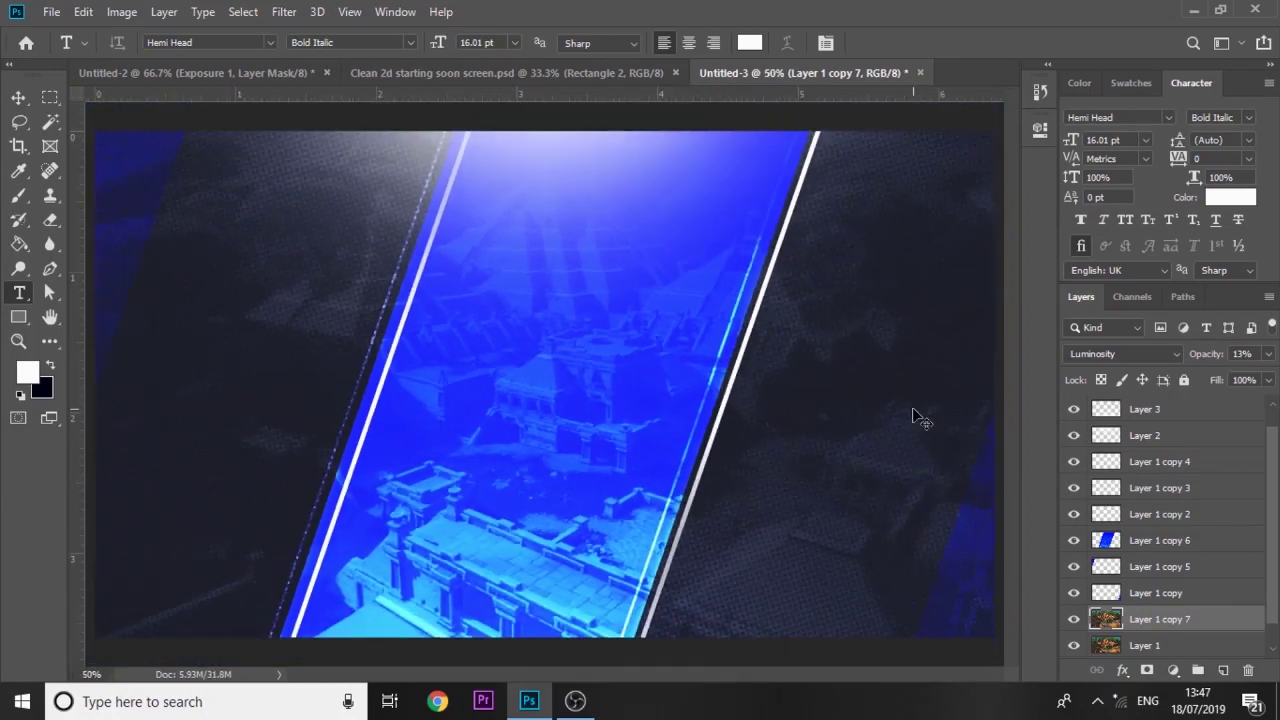
key(ctrl+z)
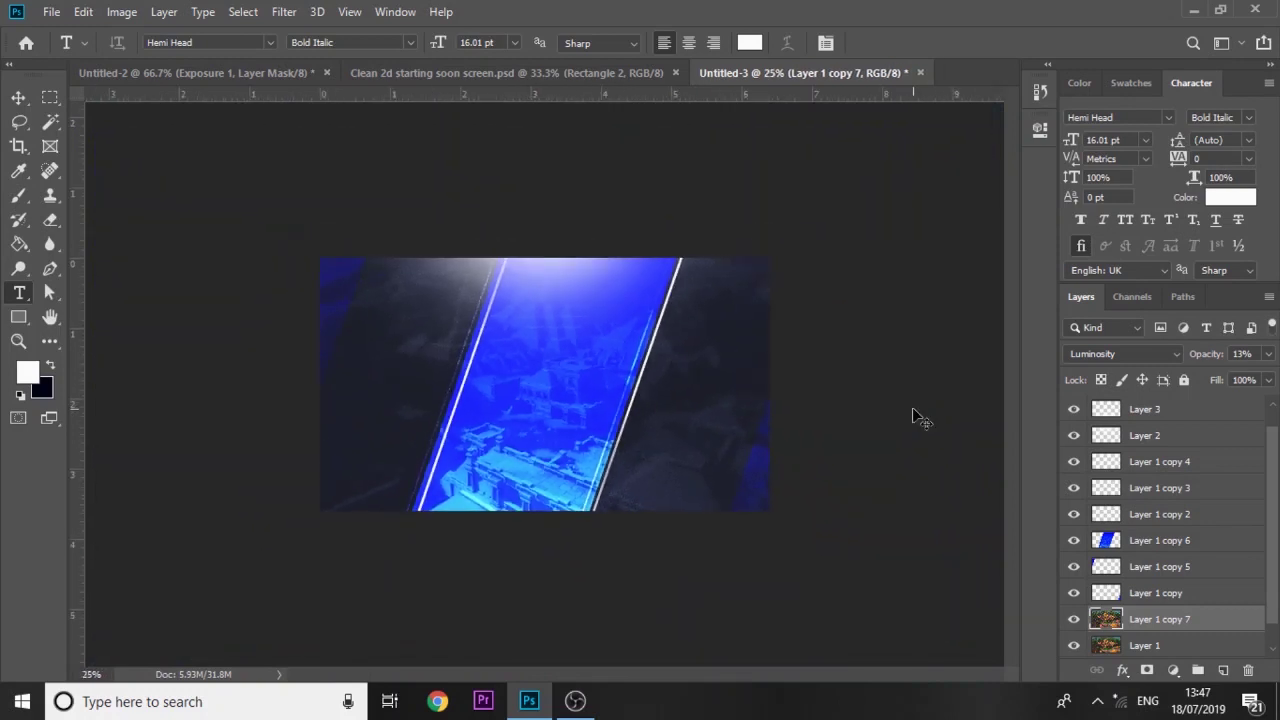
key(ctrl+shift+z)
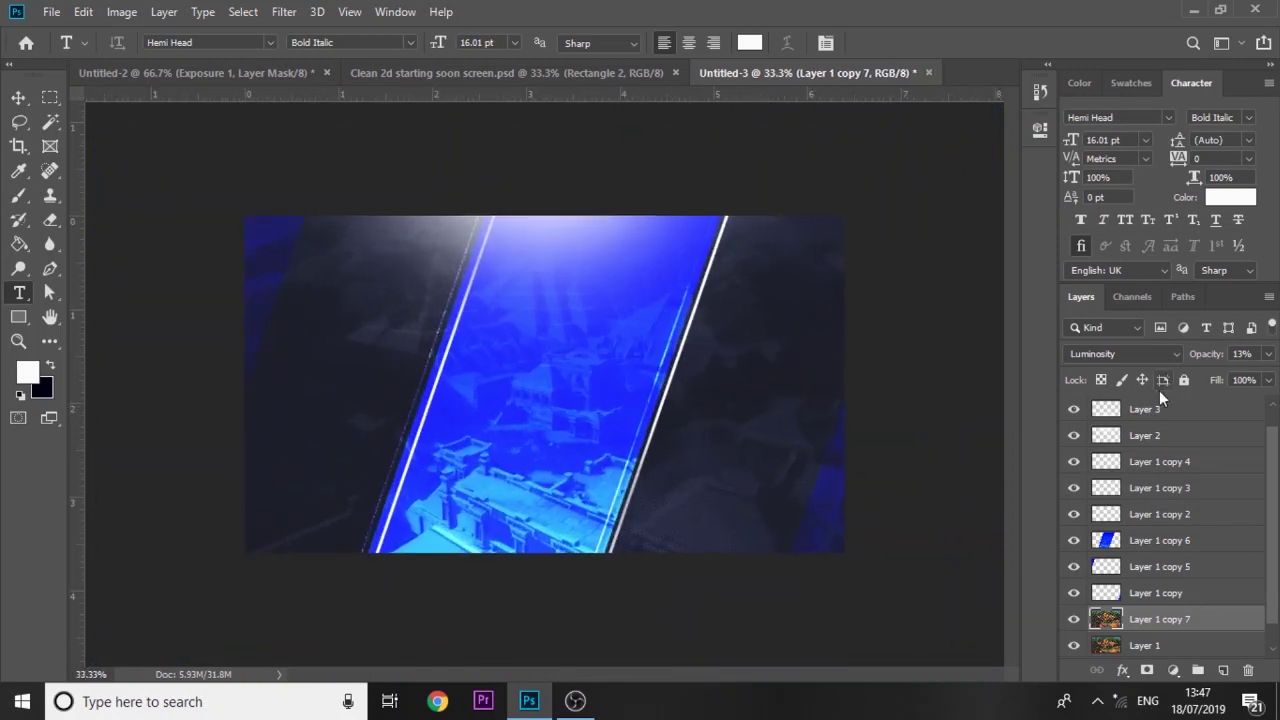
scroll(1250, 471, up, 1)
Step: Add a 'STARTING SOON' text layer above Layer 3 at 23.01 pt
click(1205, 432)
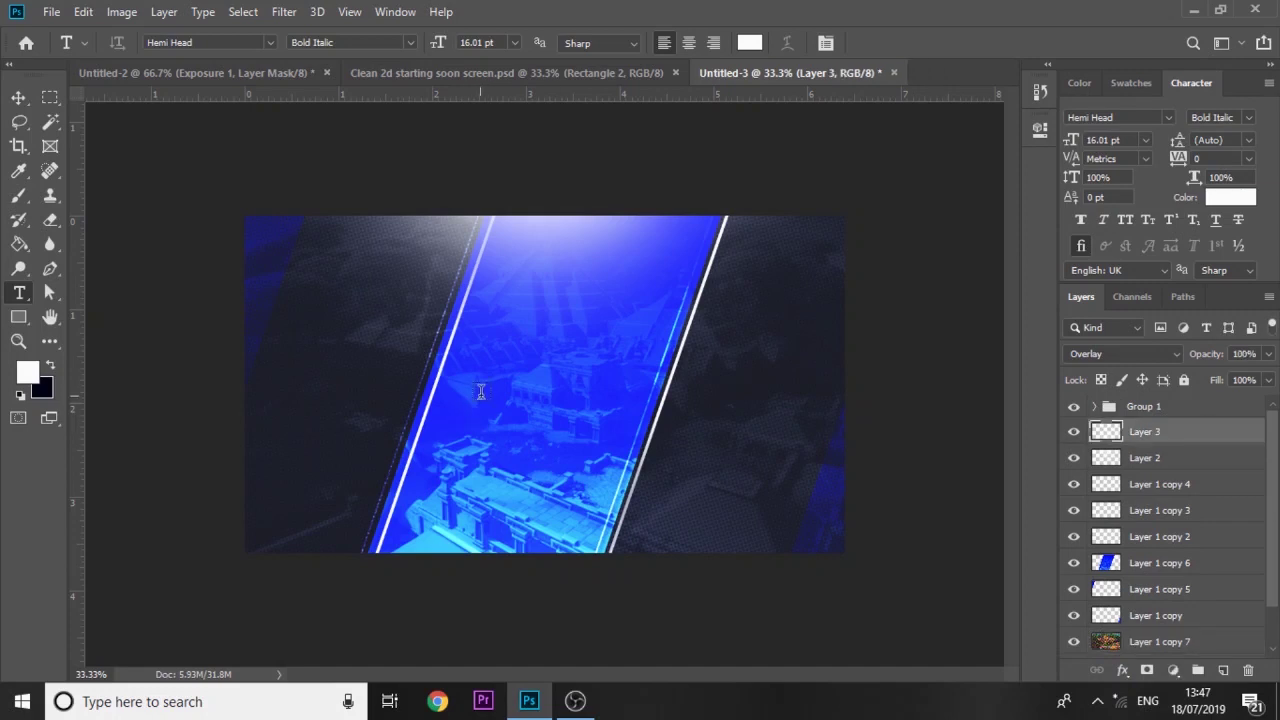
click(484, 389)
text(STARTING SOON)
drag(647, 384, 326, 298)
drag(436, 44, 442, 45)
click(18, 98)
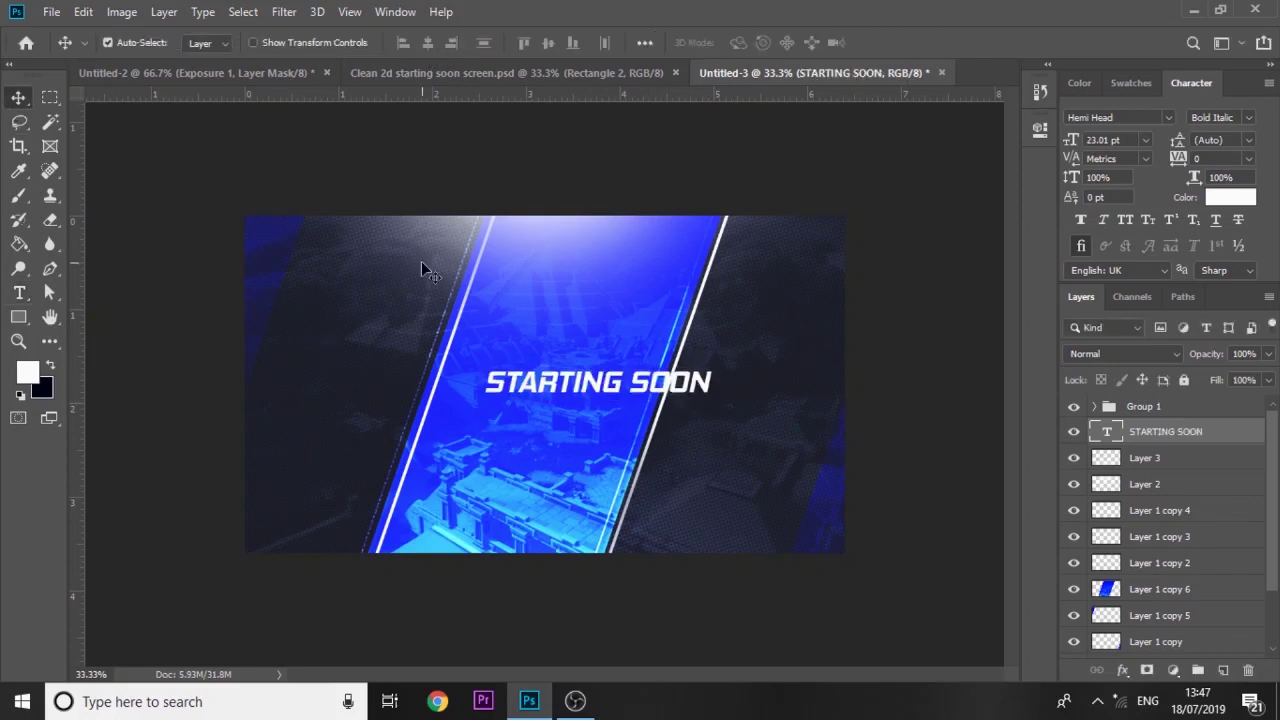
Step: Enlarge the title to 39.5 pt centred on the canvas, checking it against the reference document
key(ctrl+t)
drag(656, 383, 743, 346)
key(ctrl+z)
key(Return)
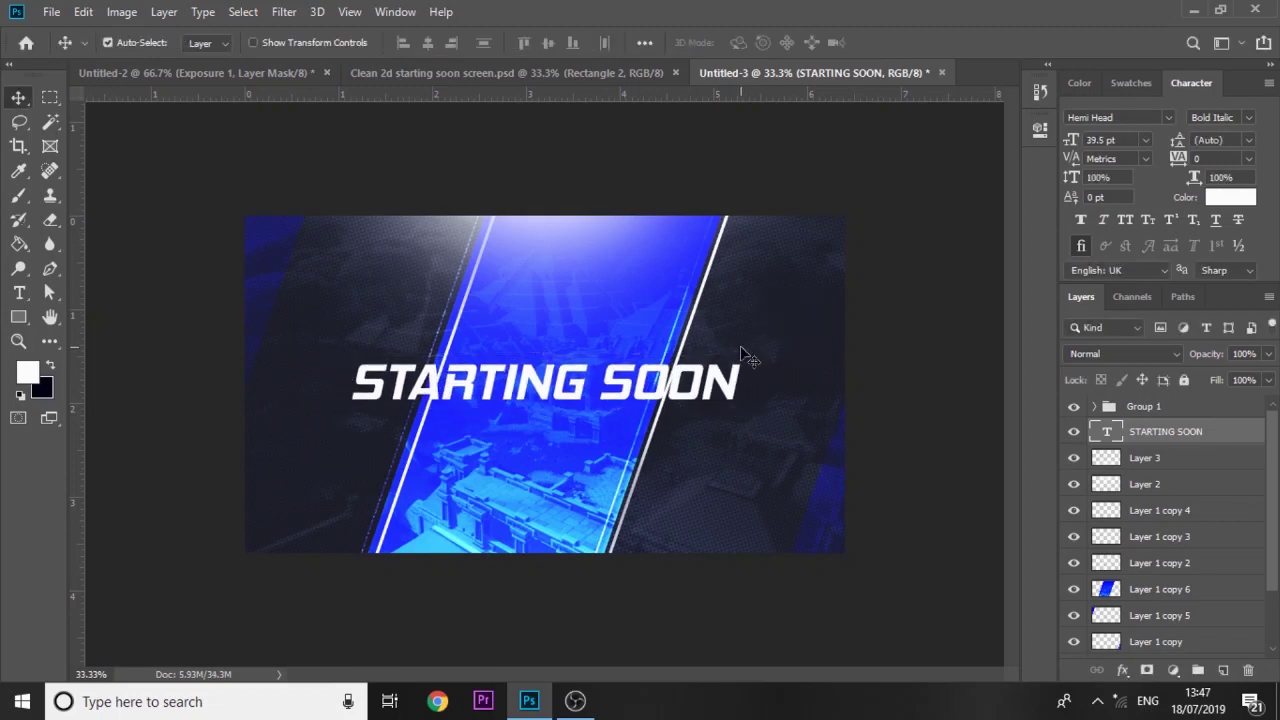
click(602, 72)
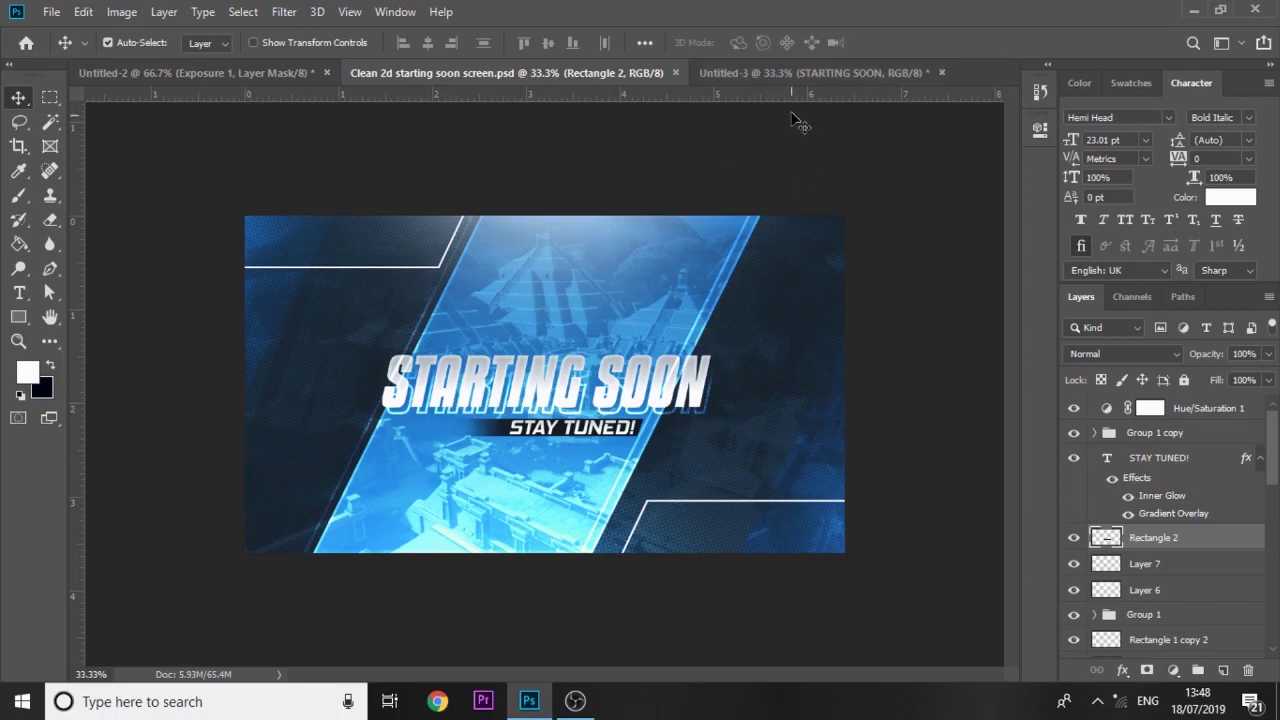
click(791, 73)
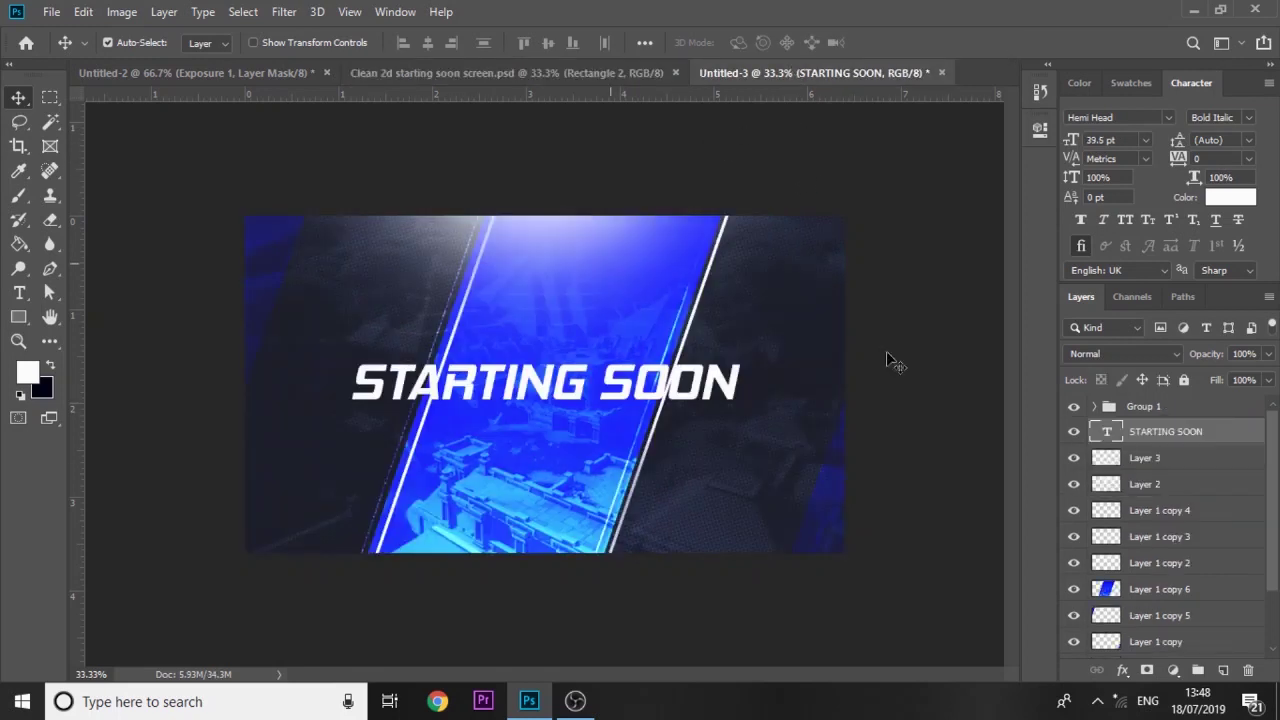
Step: Give the STARTING SOON text a Normal 30% gradient overlay and an inner glow
double_click(1230, 436)
click(601, 464)
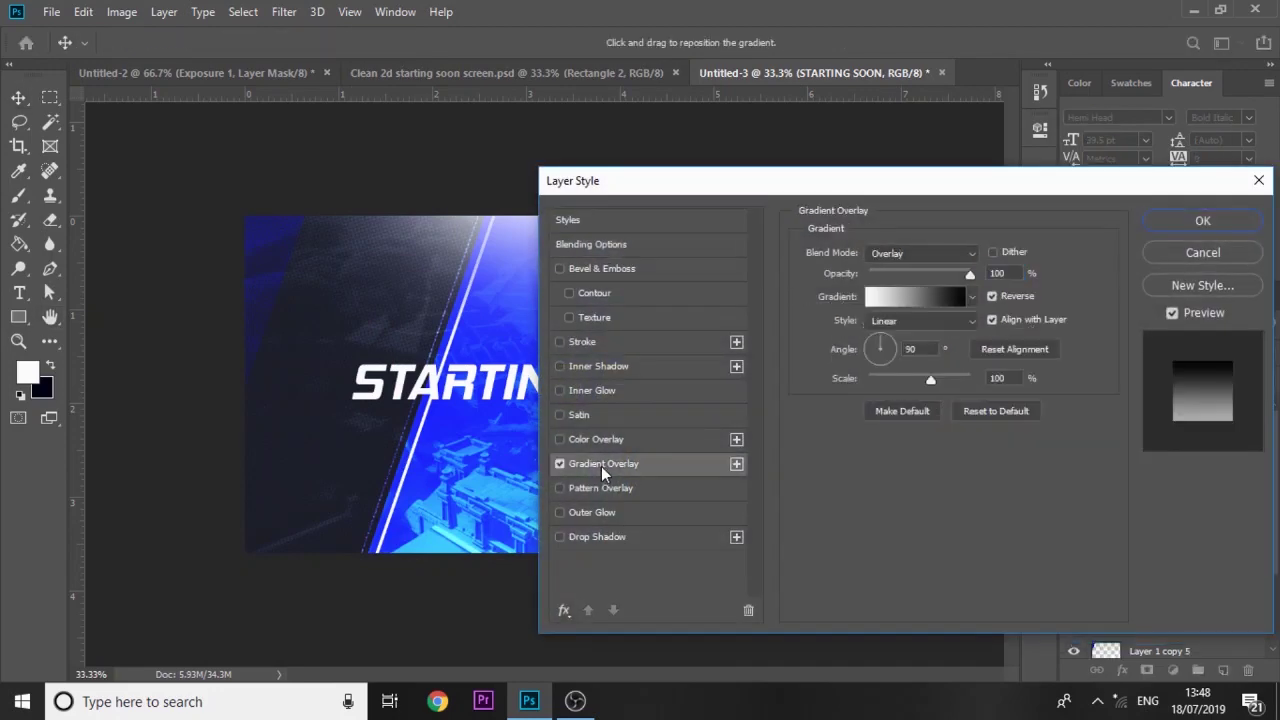
click(955, 254)
click(918, 232)
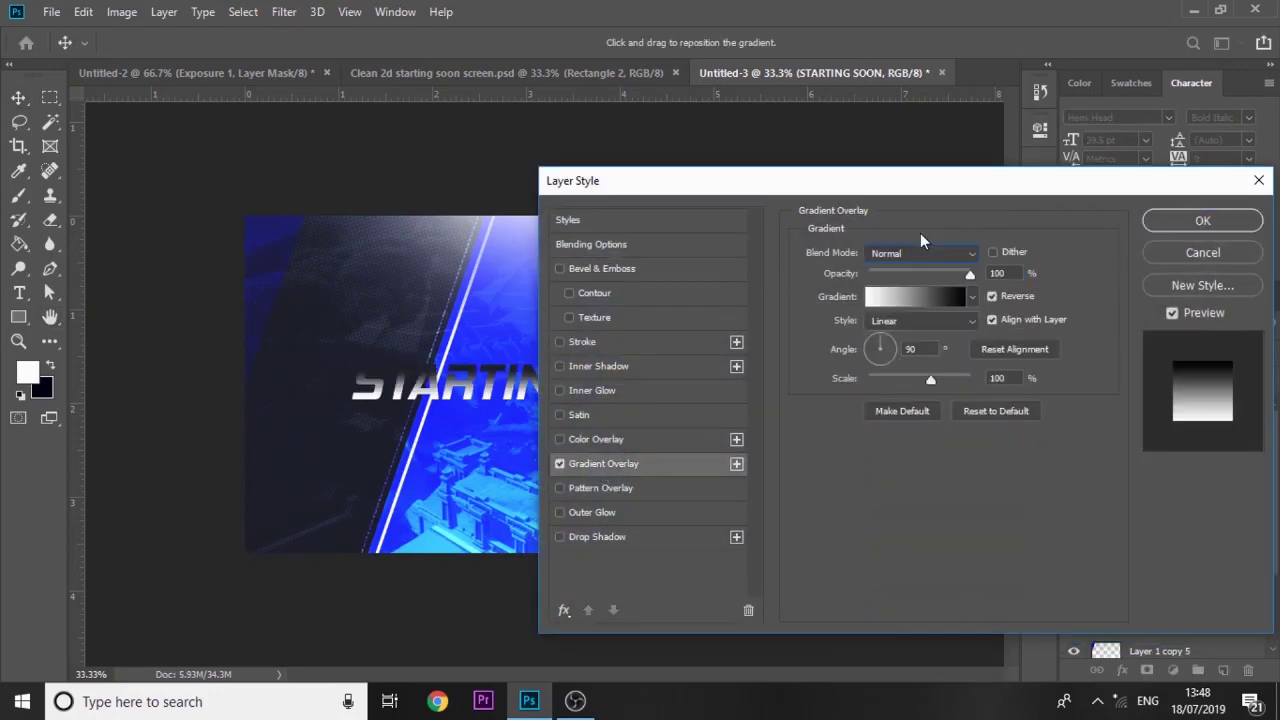
click(898, 274)
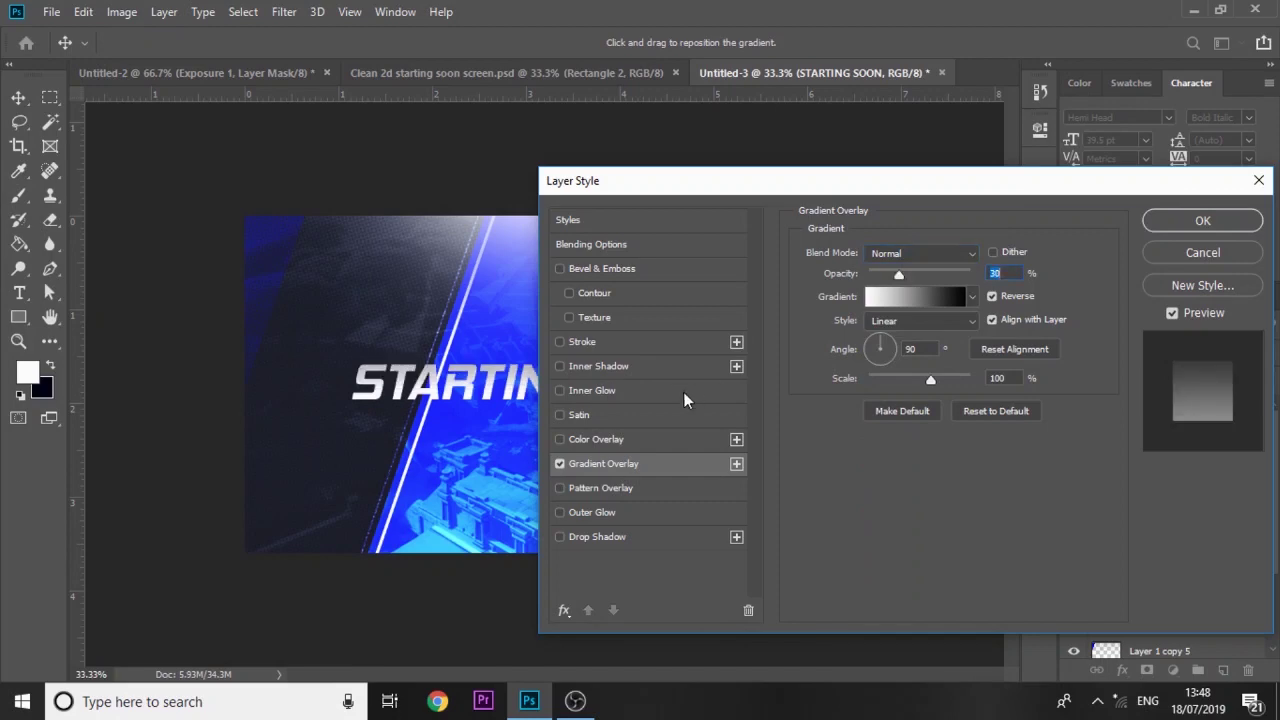
click(614, 396)
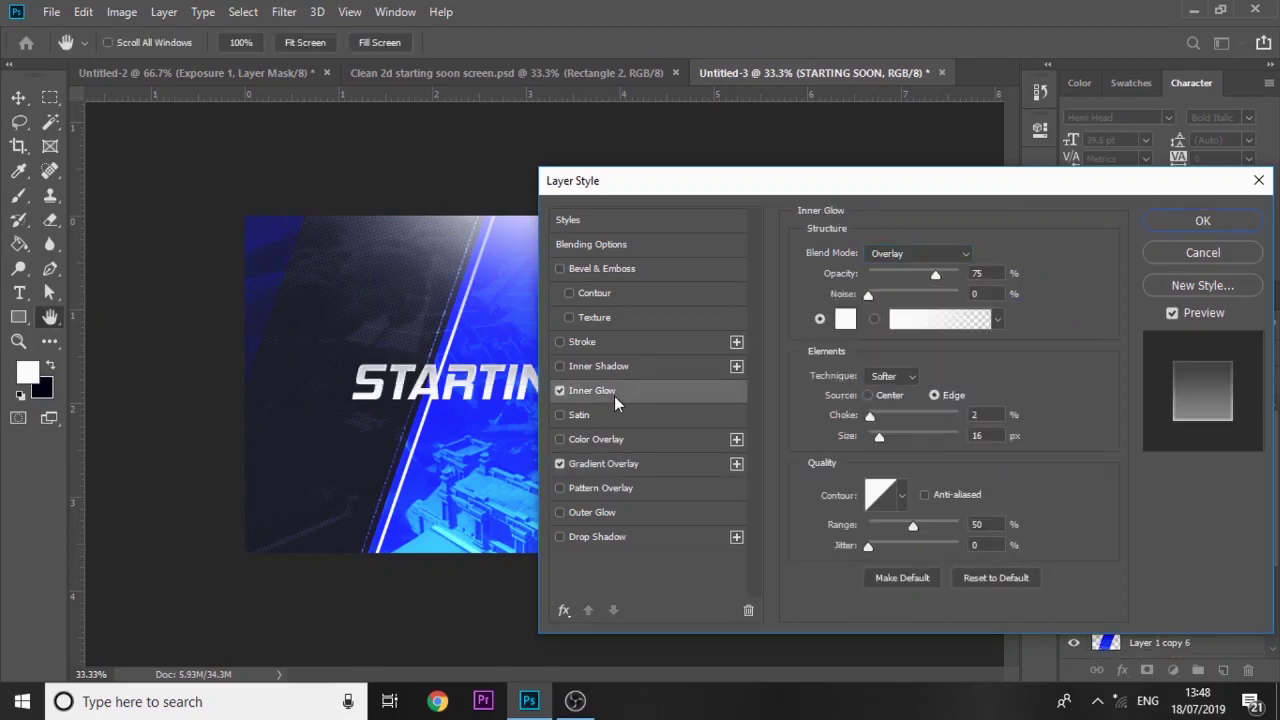
click(1172, 224)
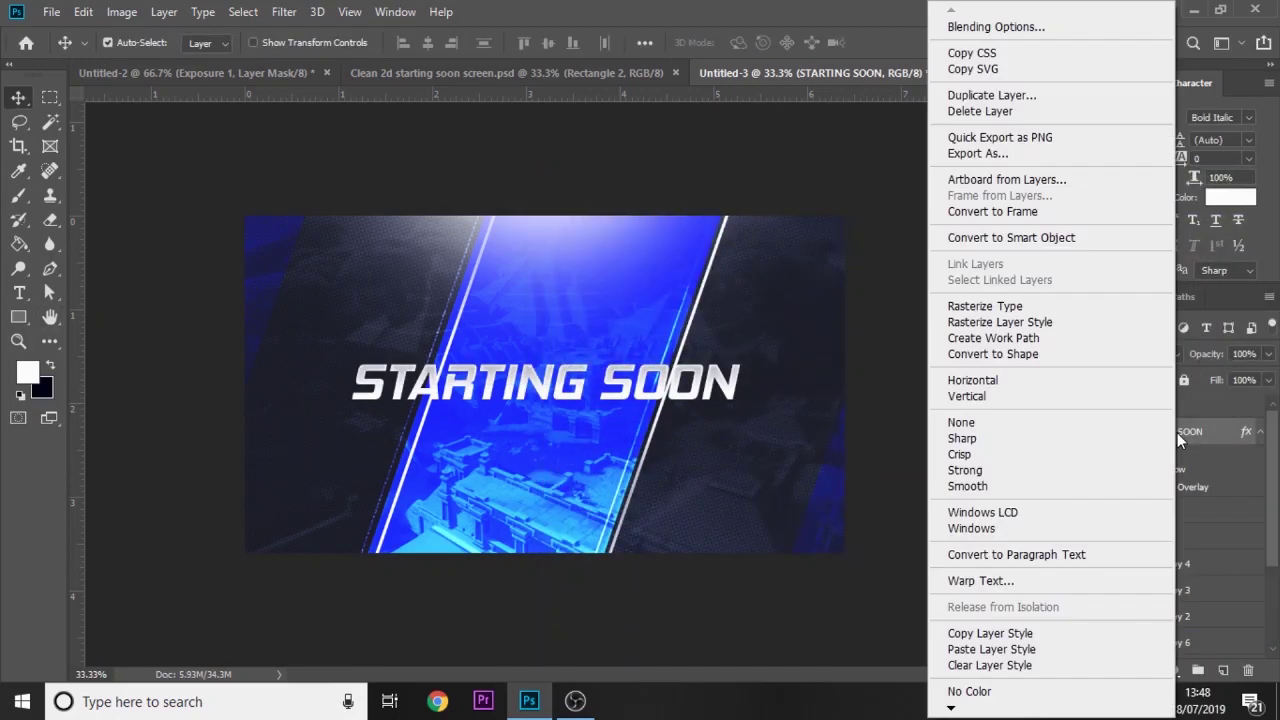
Step: Rasterize the title's layer style, duplicate it, and contract the selection by 2 px
click(1000, 322)
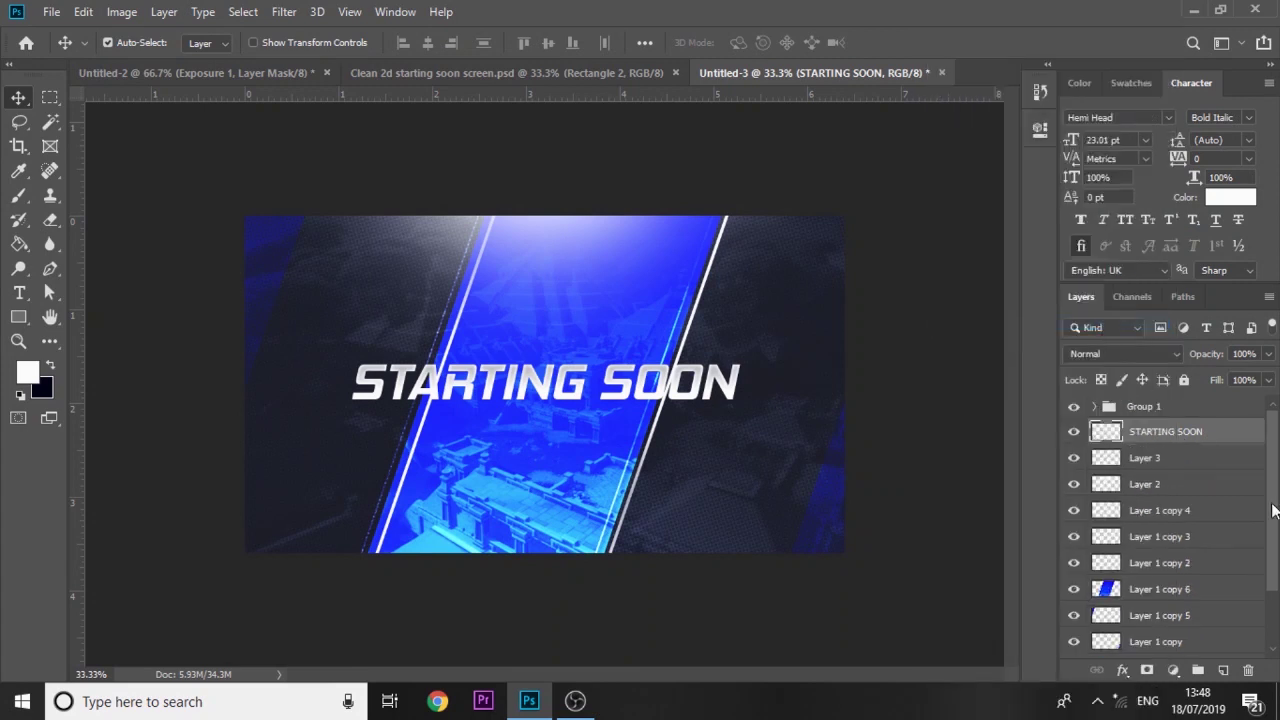
key(ctrl+j)
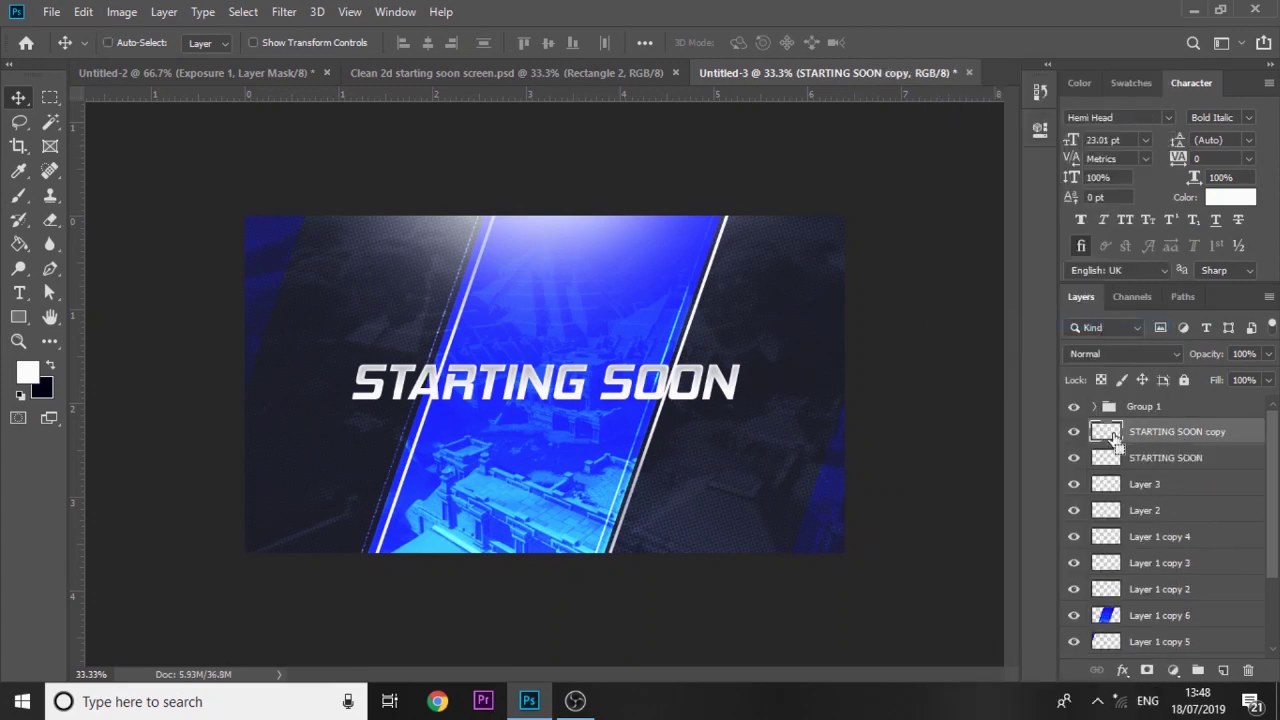
click(242, 12)
mouse_move(323, 277)
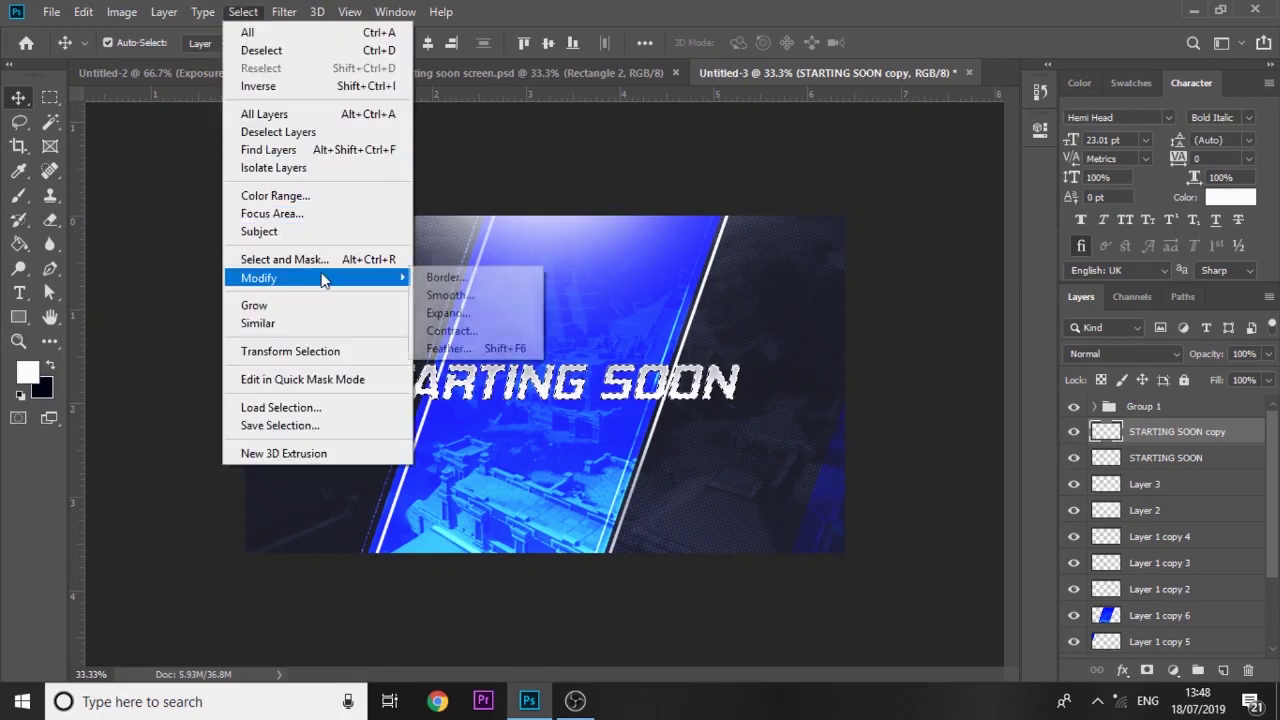
click(449, 336)
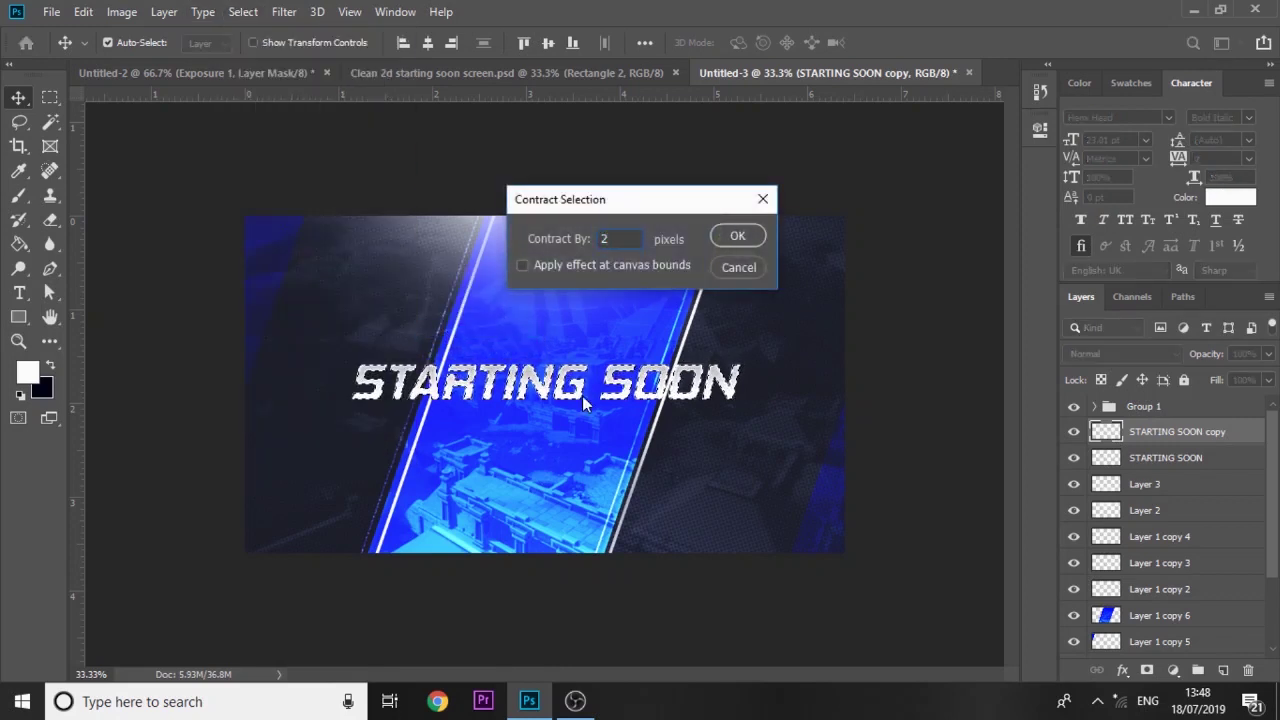
key(Return)
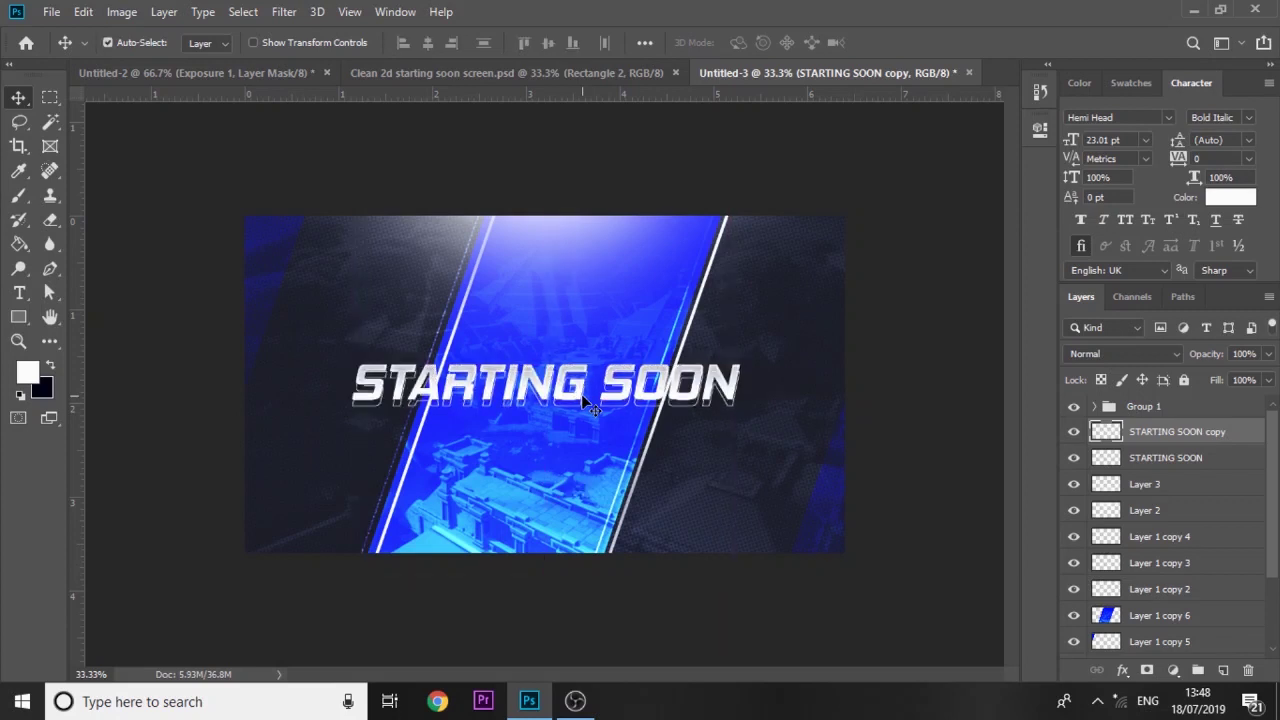
Step: Set the outline copy to Overlay blending and duplicate it up to STARTING SOON copy 4
click(1121, 358)
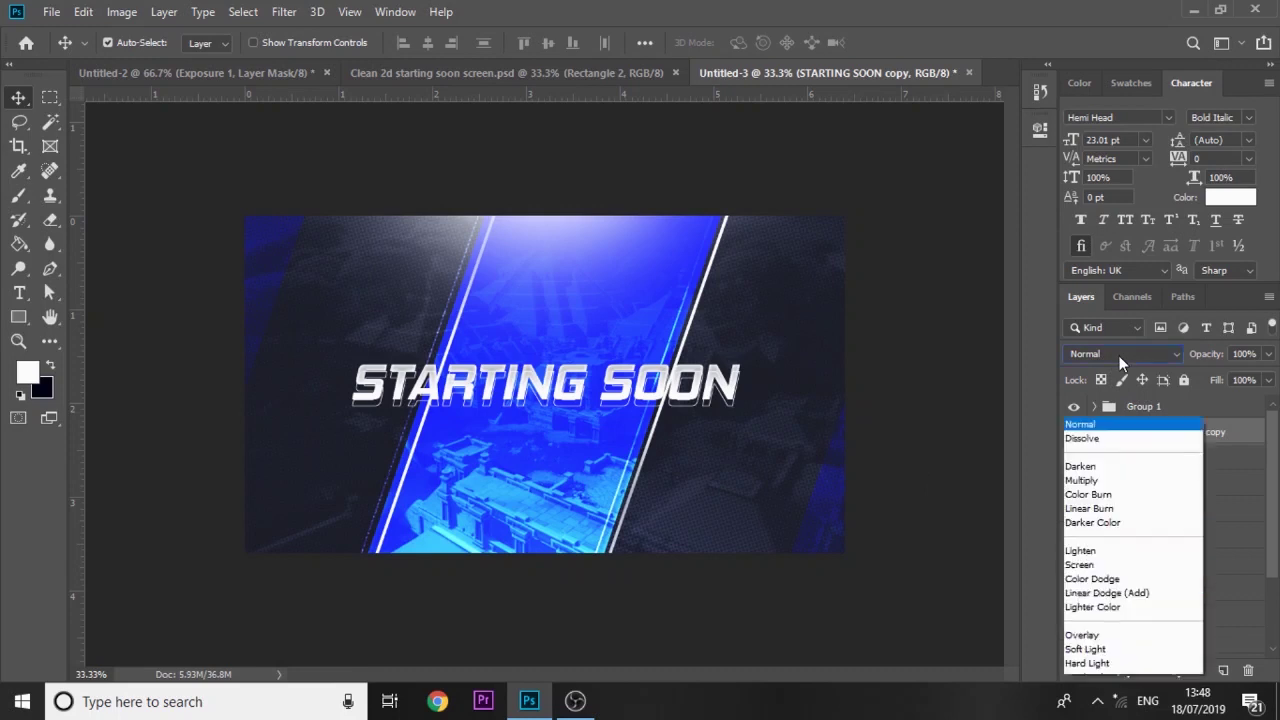
click(1078, 445)
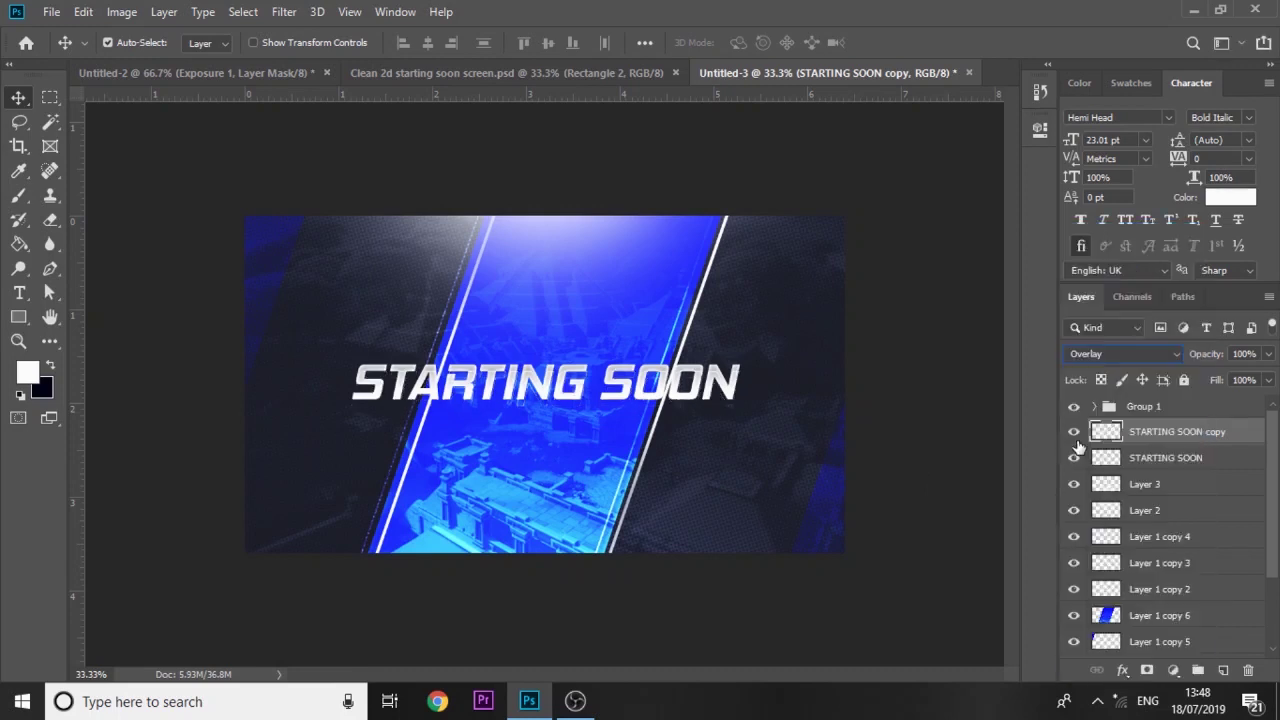
key(ctrl+j)
key(ctrl+j)
key(ctrl+j)
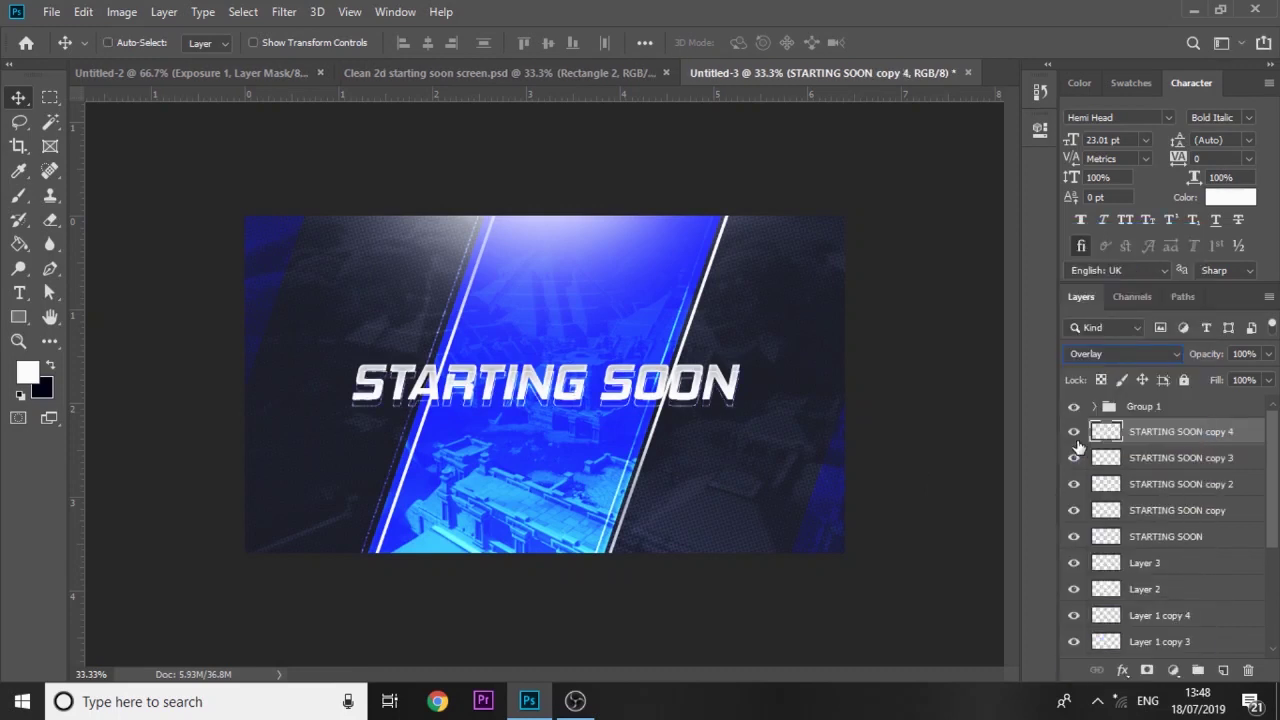
key(ctrl)
Step: Add a Hue/Saturation adjustment above Group 1 with Hue set to -25
click(1219, 412)
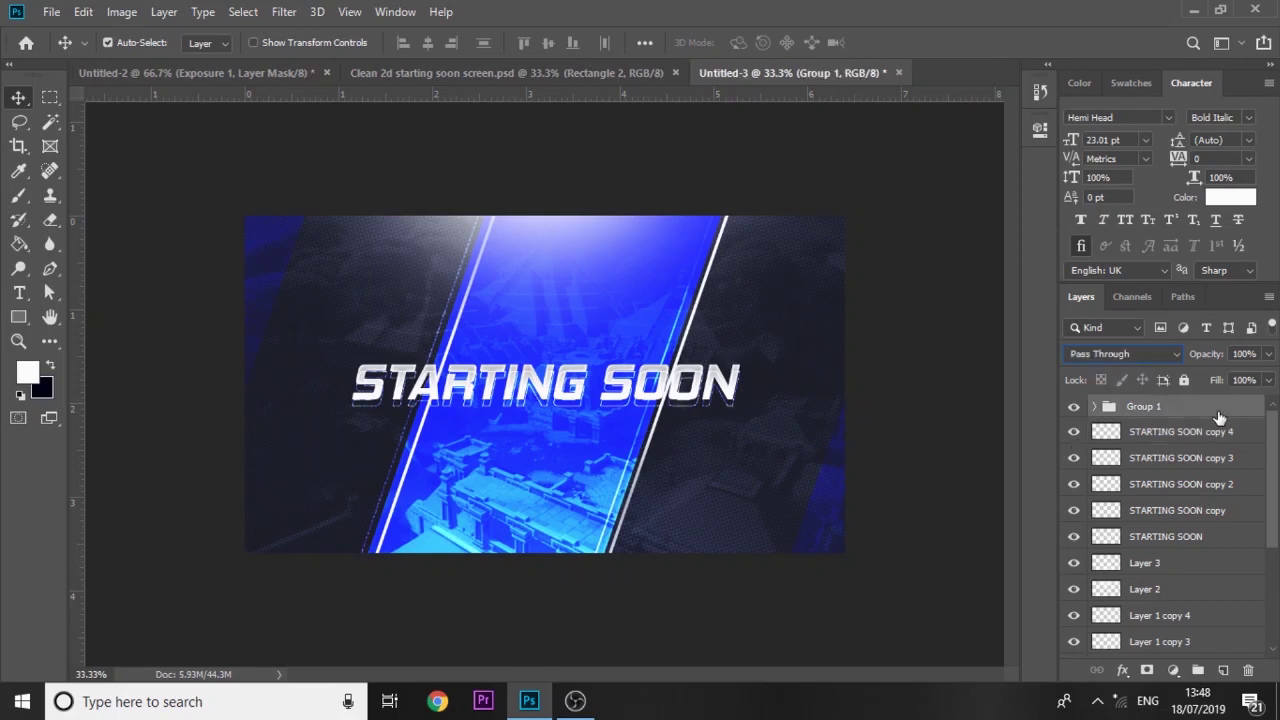
click(1174, 670)
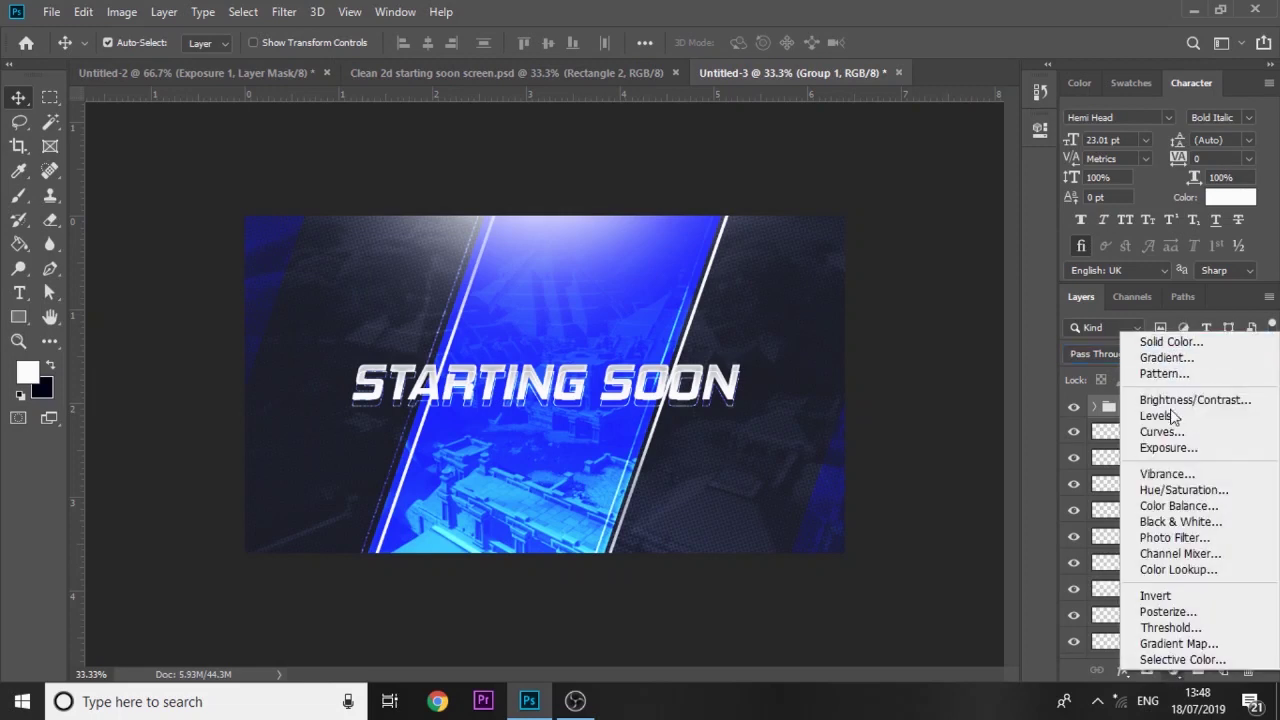
click(1163, 489)
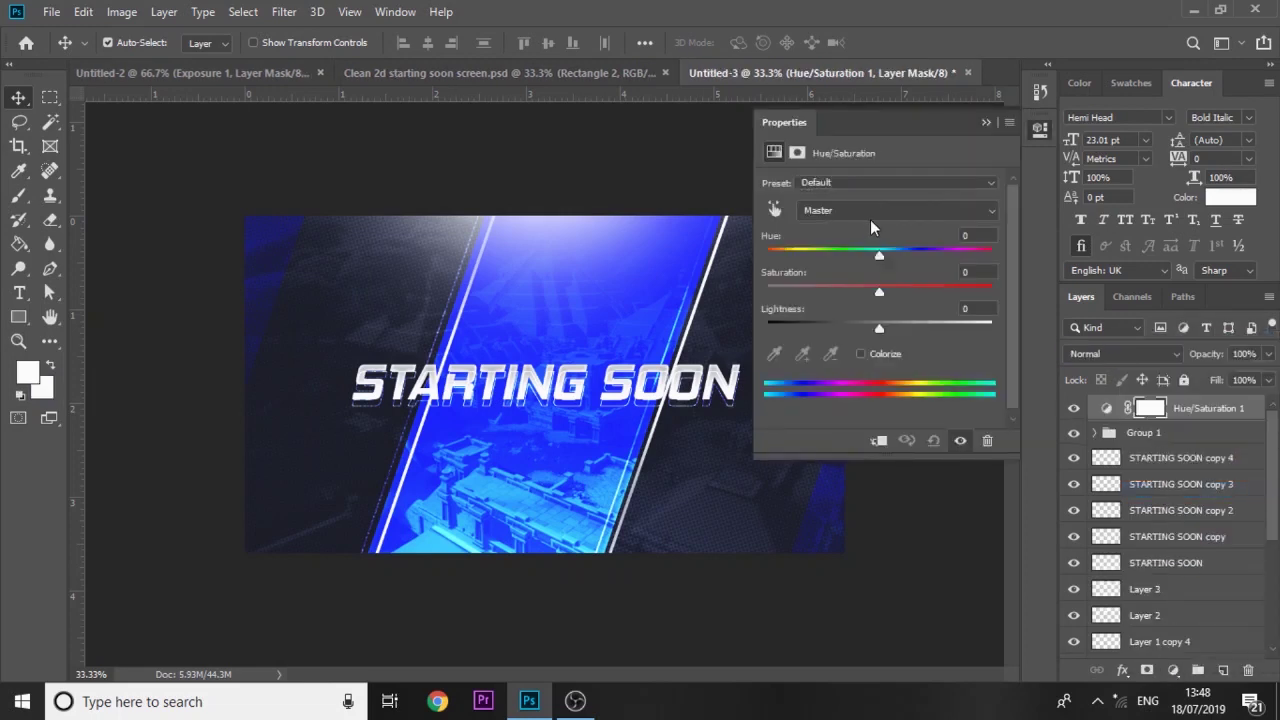
drag(868, 248, 851, 248)
click(985, 122)
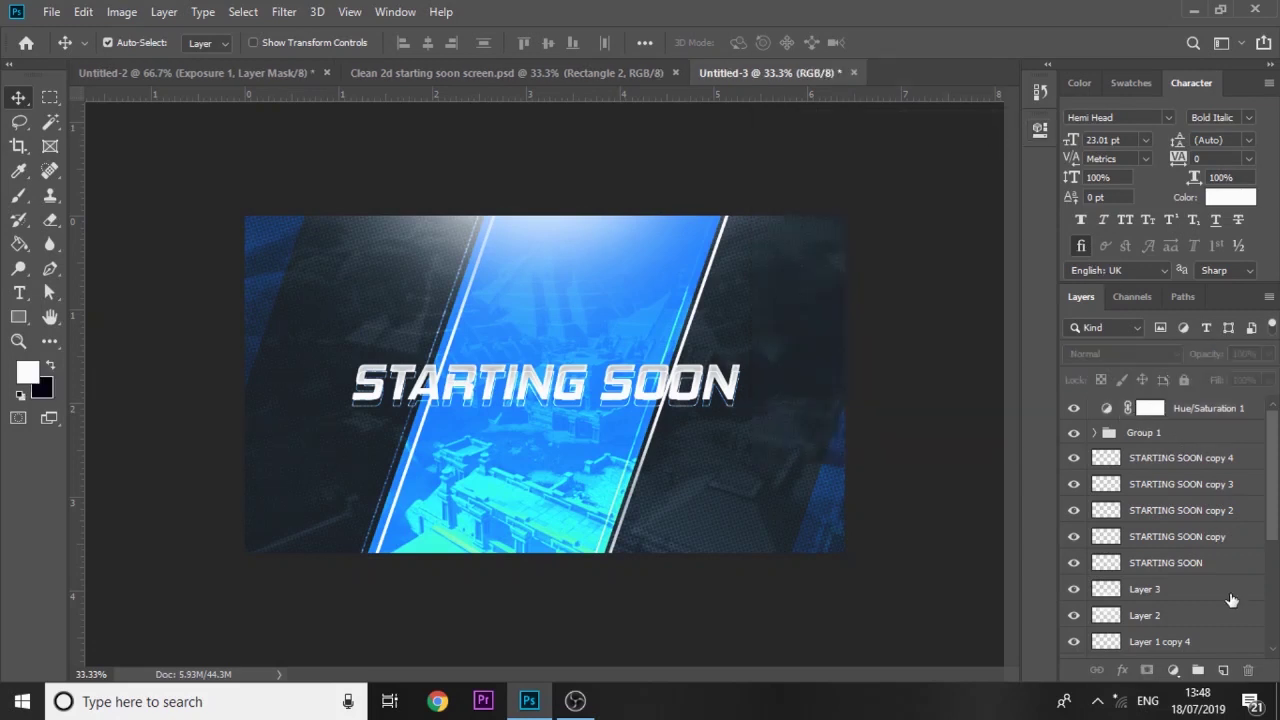
click(1170, 462)
Step: Create Layer 4 at the top of the stack and set a bright cyan brush colour
click(1223, 670)
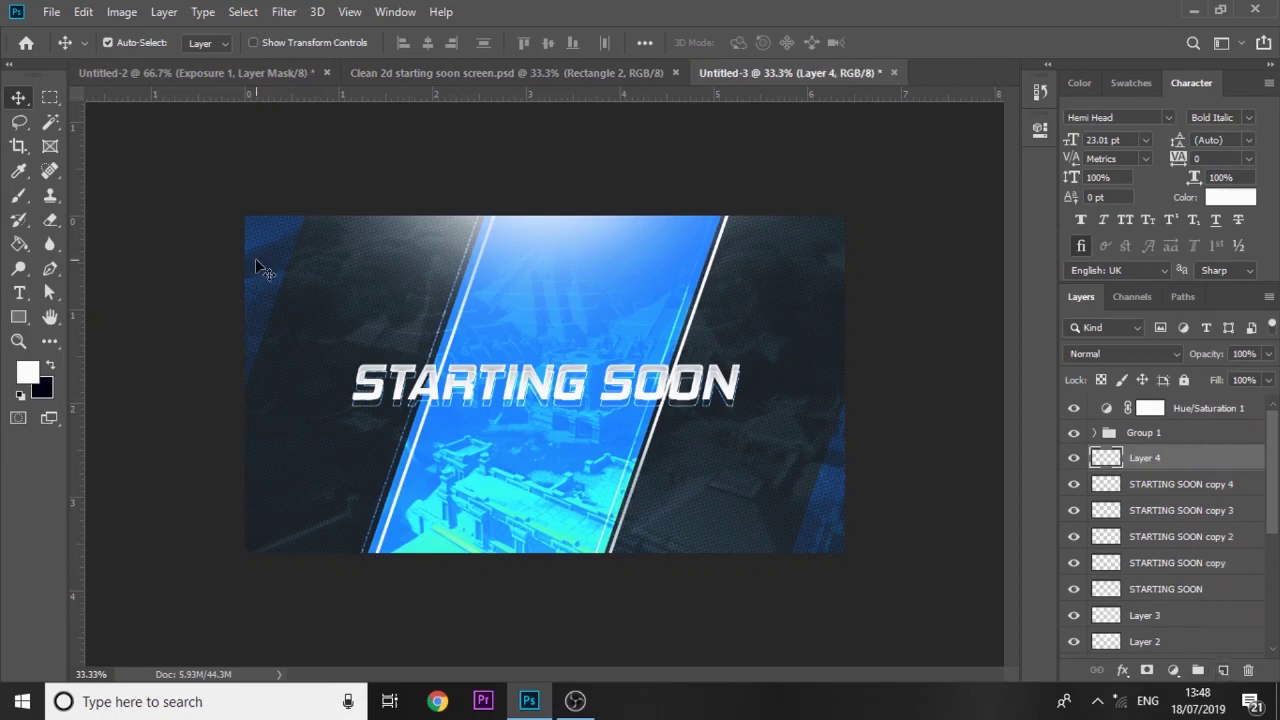
click(18, 195)
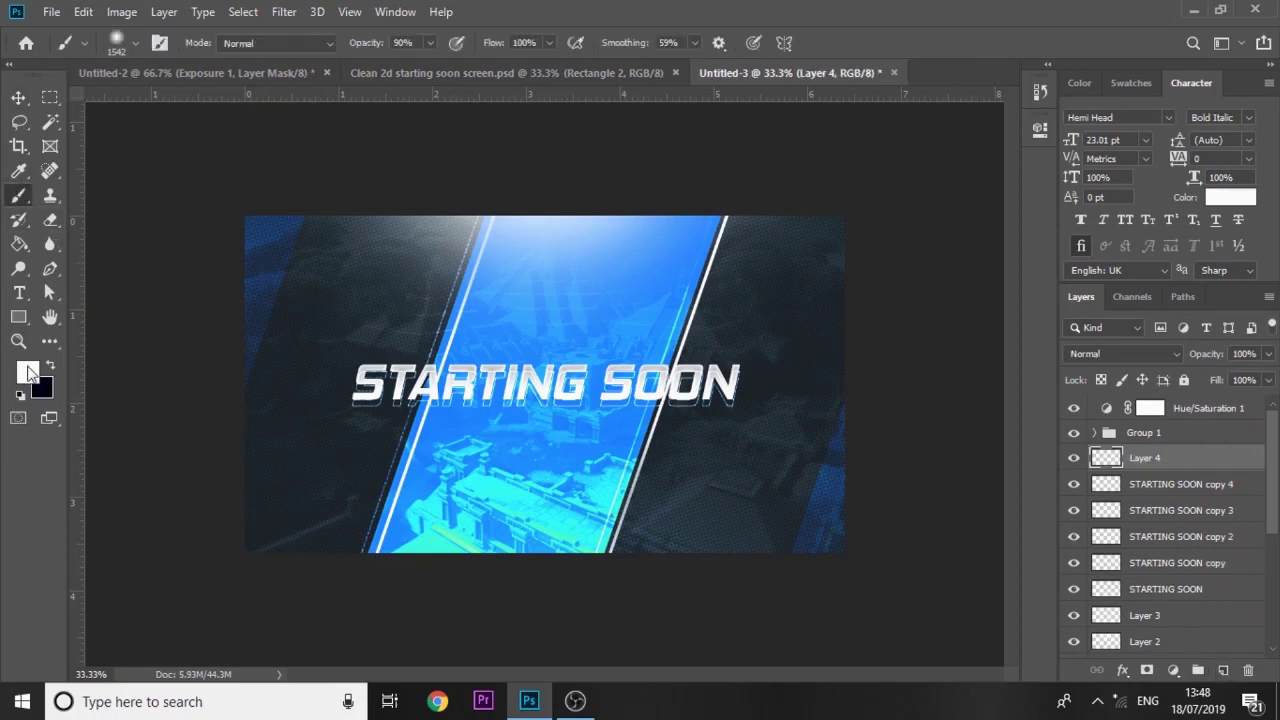
click(28, 372)
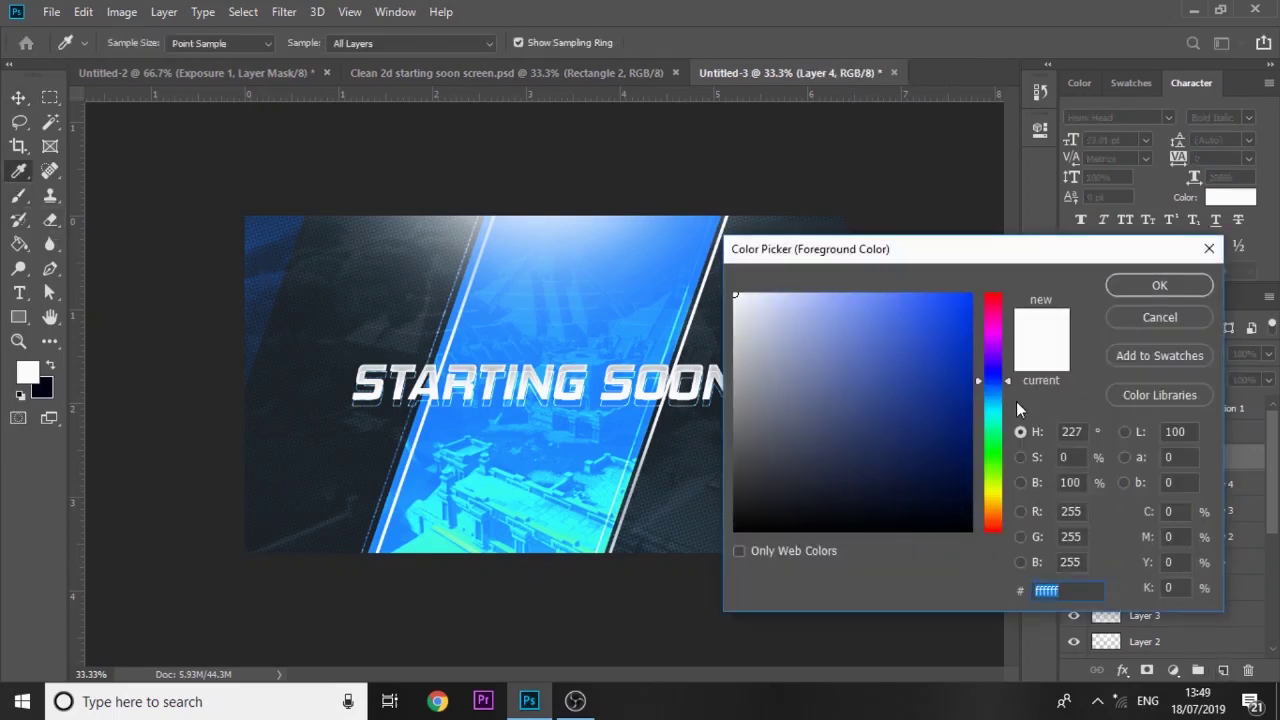
click(996, 403)
click(958, 298)
click(1159, 285)
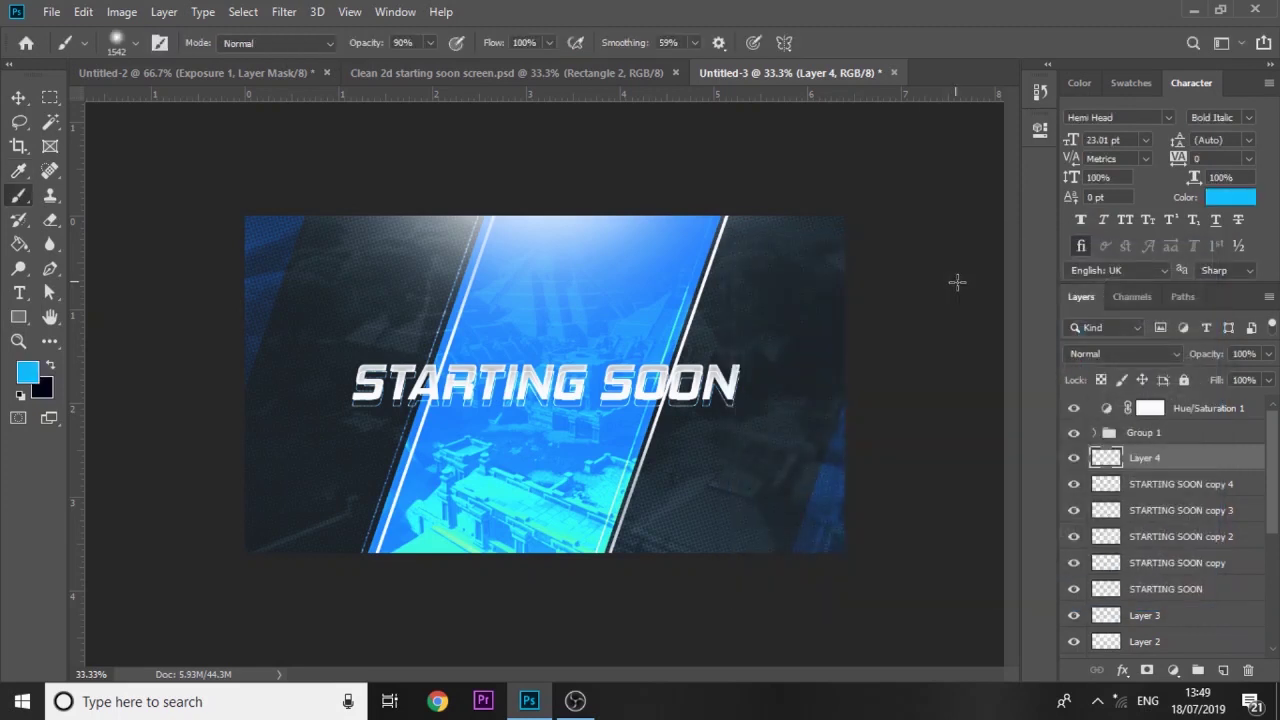
drag(1180, 453, 1176, 402)
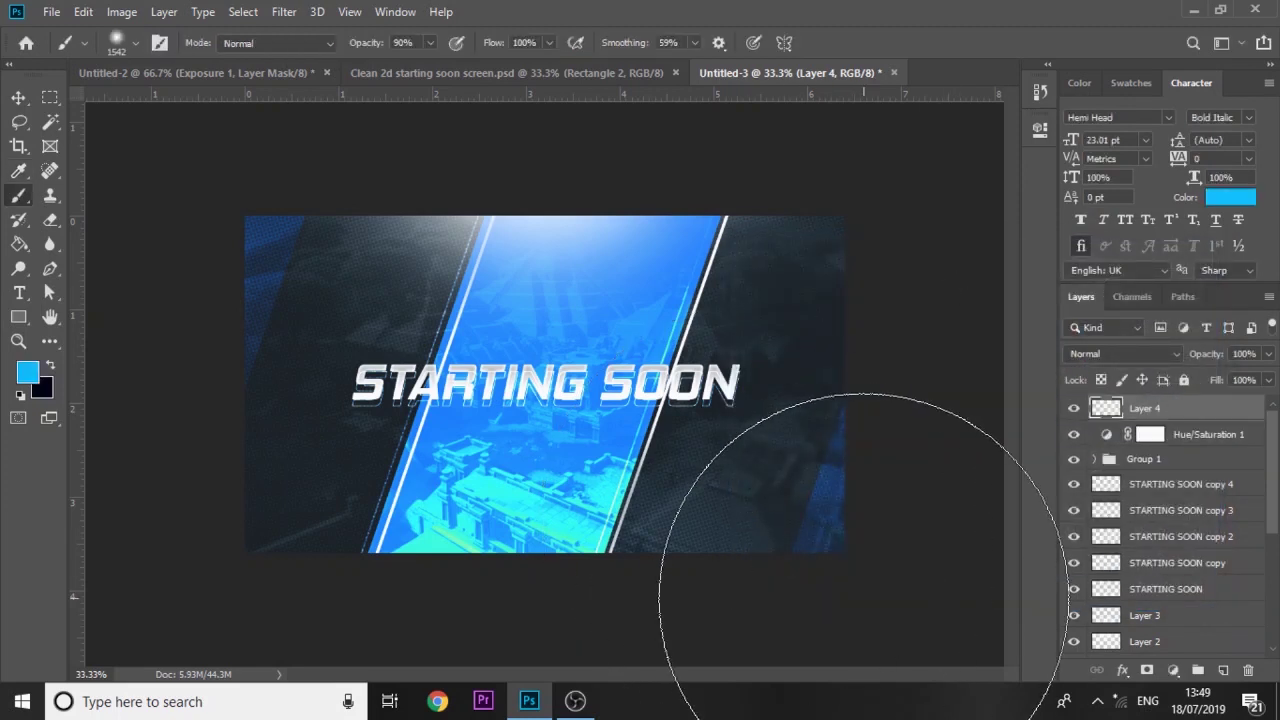
Step: Paint soft cyan glows on the bottom-right corner and left side with a 792 brush
click(856, 562)
click(235, 245)
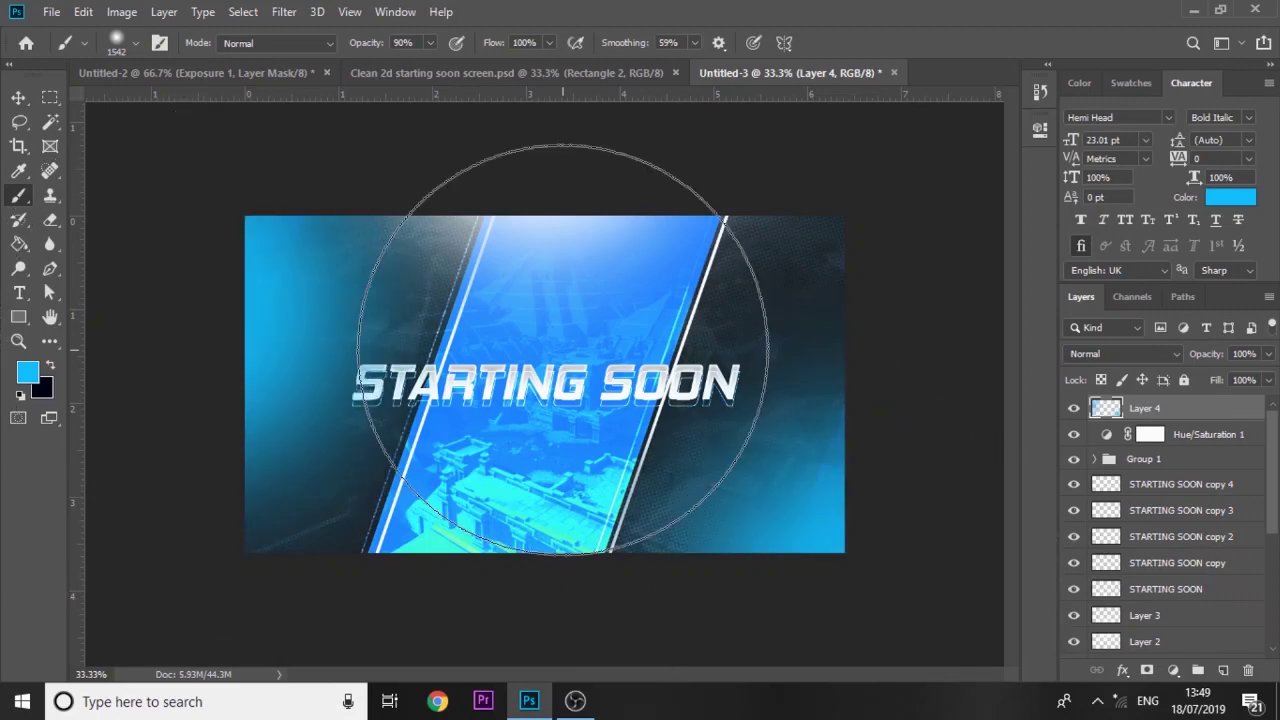
alt+right_click(628, 295)
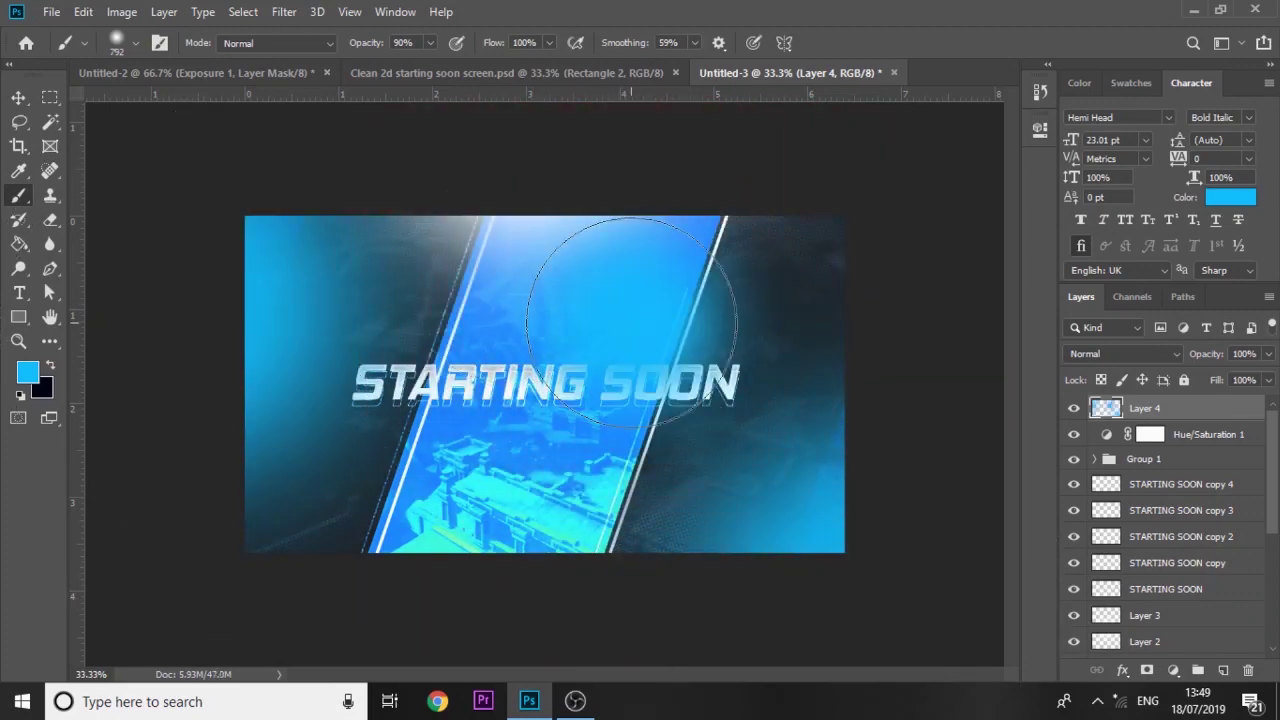
Step: Set Layer 4 to Color Dodge blending at 41% opacity
click(1124, 353)
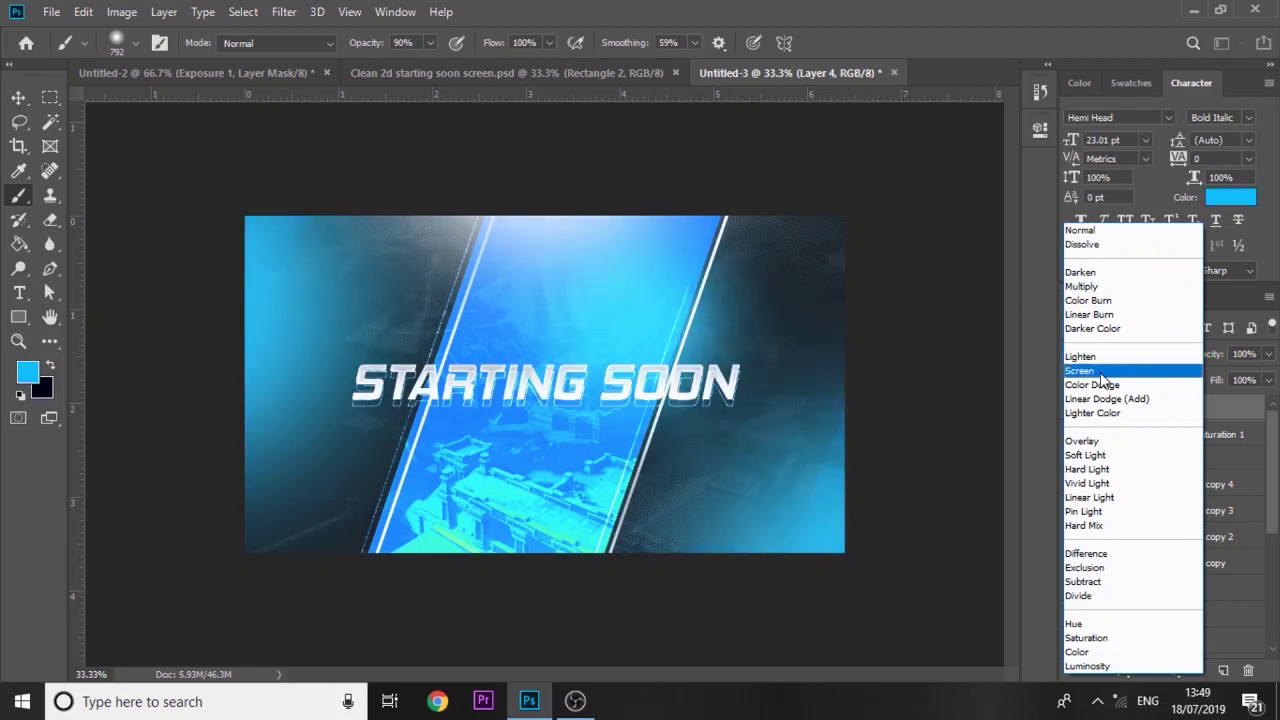
click(1101, 381)
key(Down)
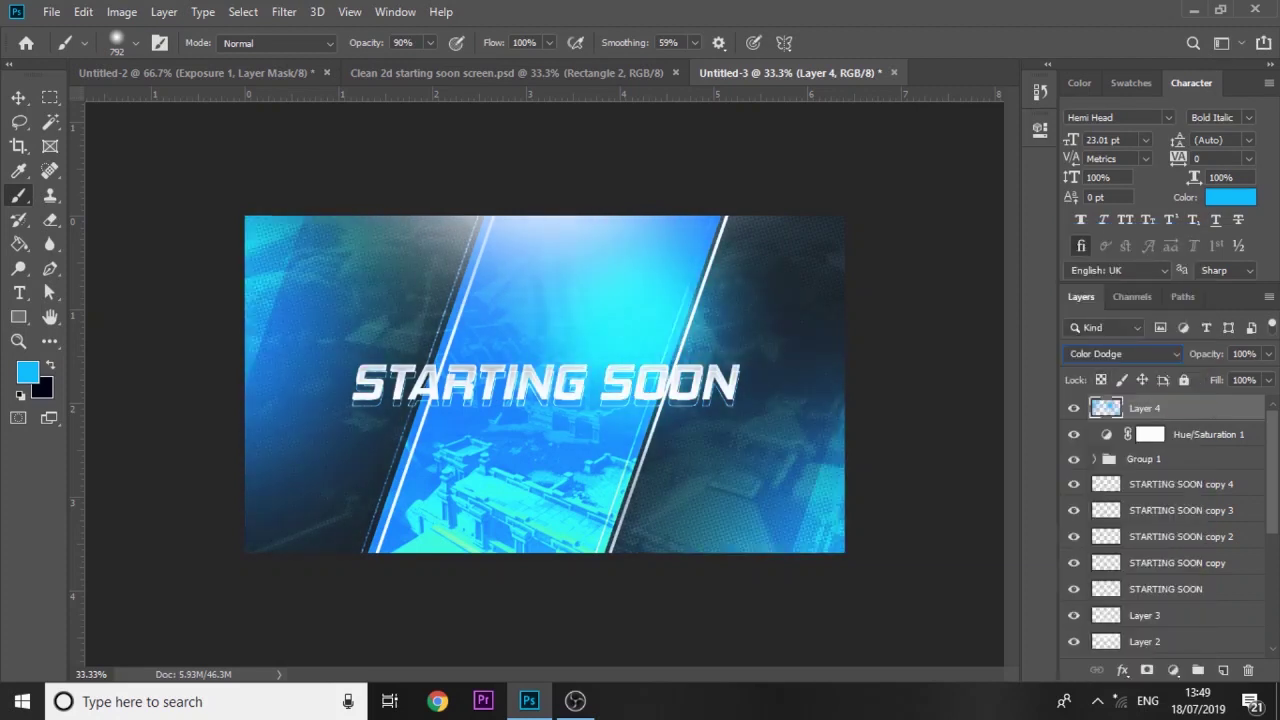
click(1268, 354)
click(1217, 375)
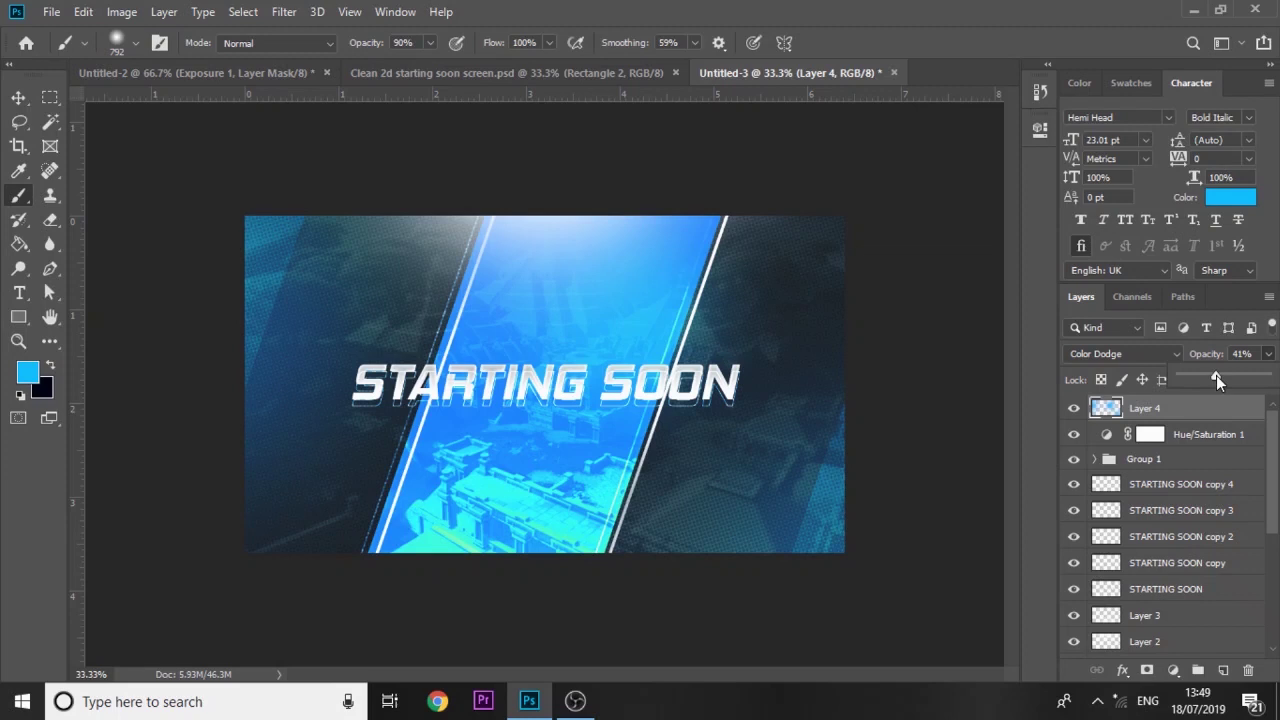
click(21, 101)
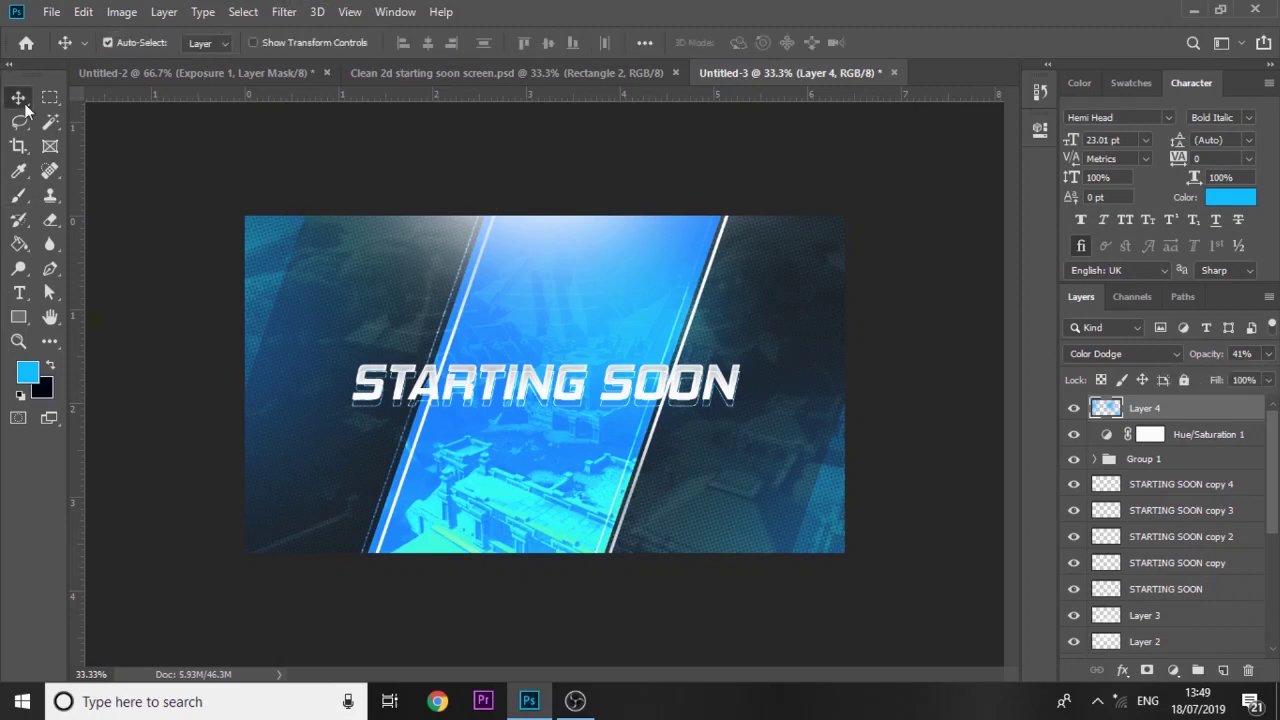
click(404, 73)
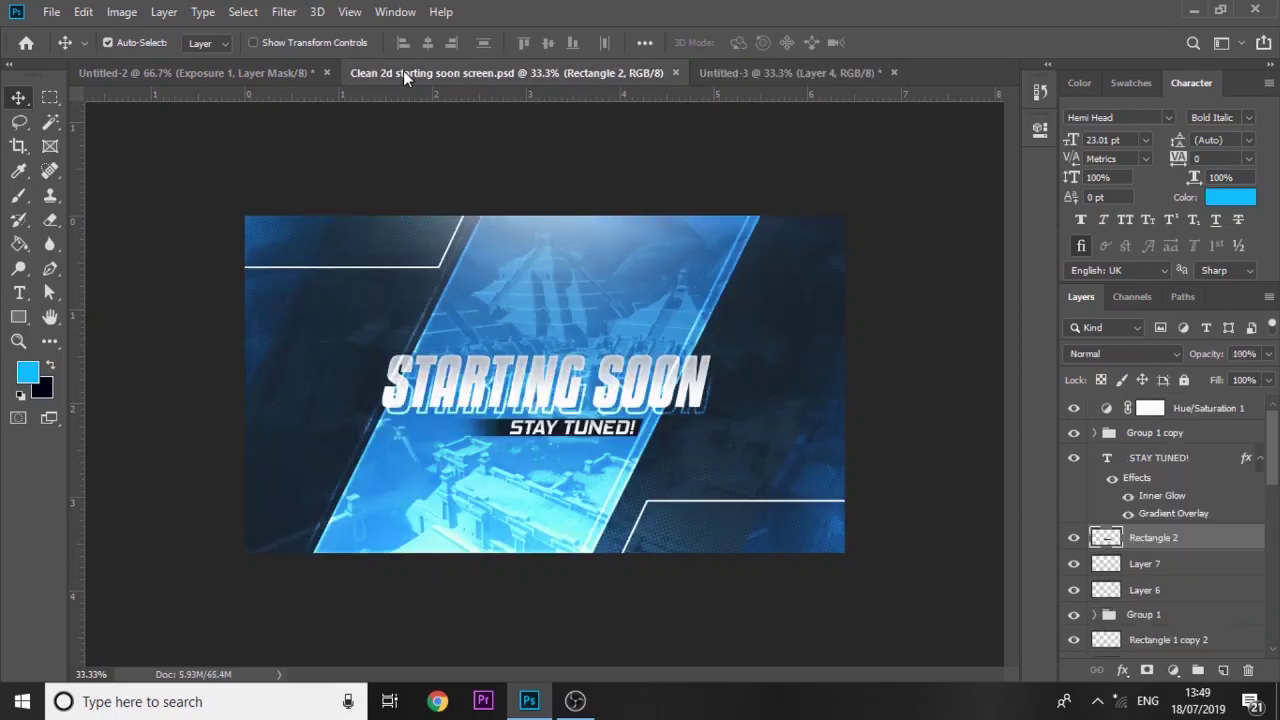
click(754, 80)
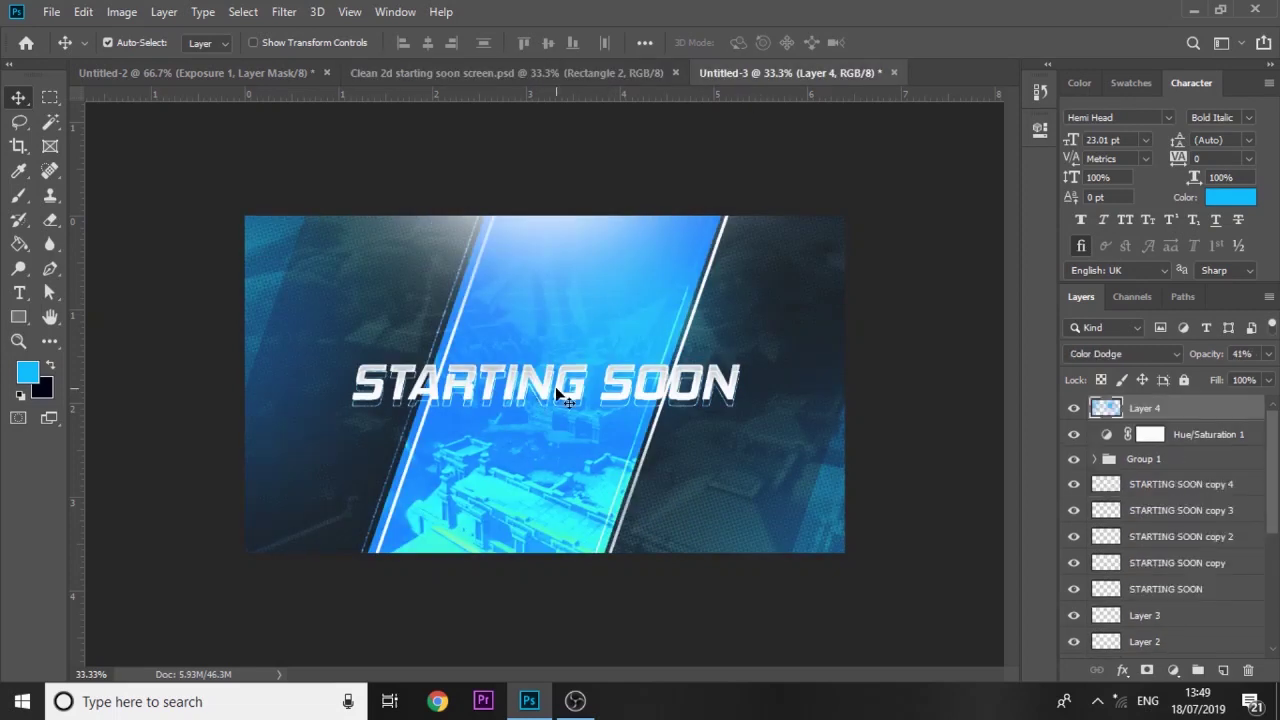